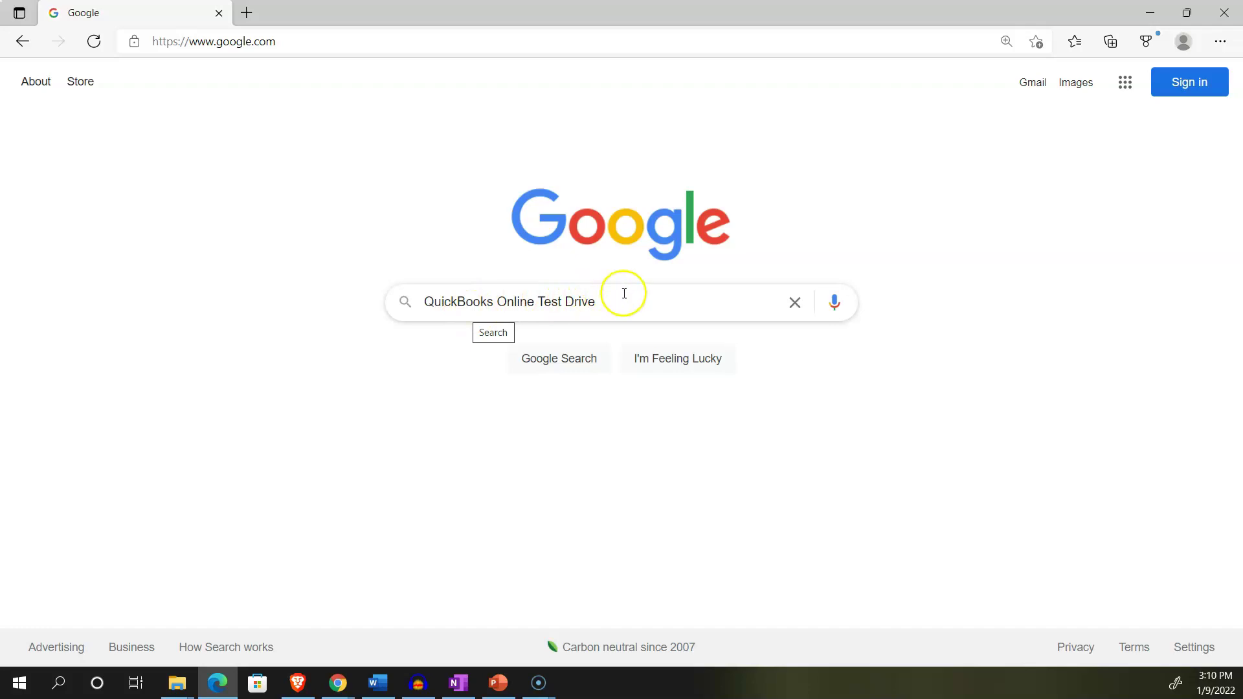
Step: Search Google for QuickBooks Online Test Drive and open the United States test drive sample company from the Intuit help article
key(Return)
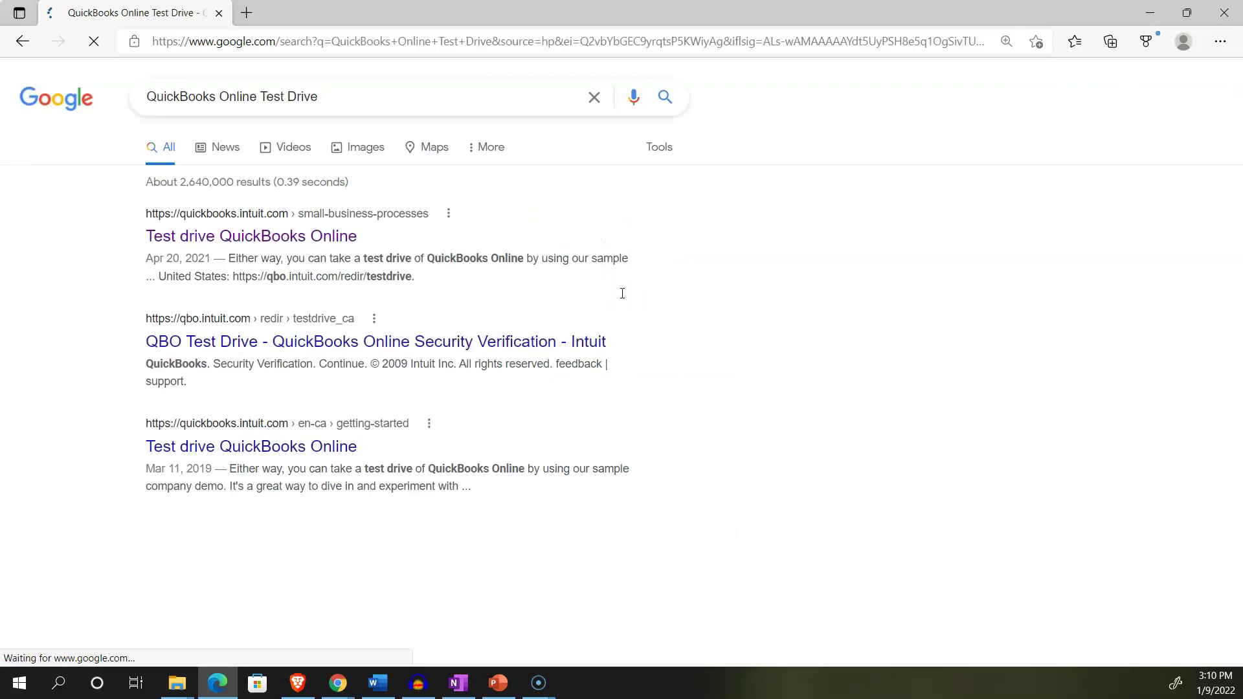
click(303, 243)
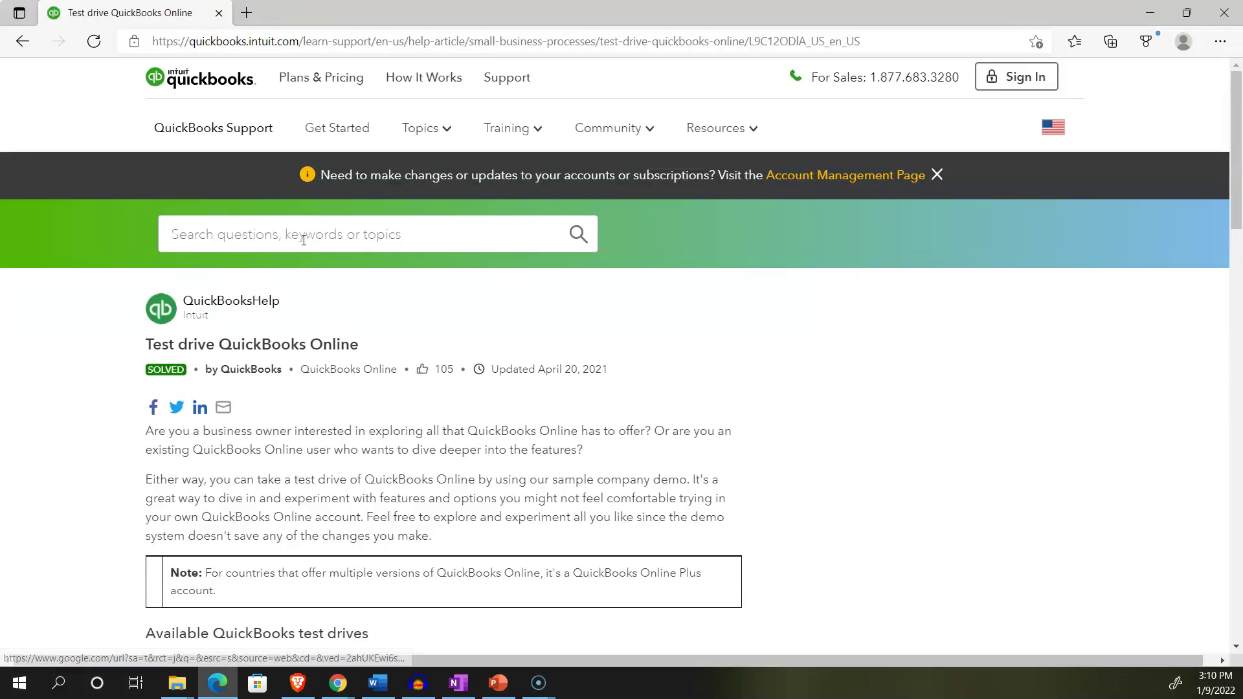
scroll(331, 349, down, 2)
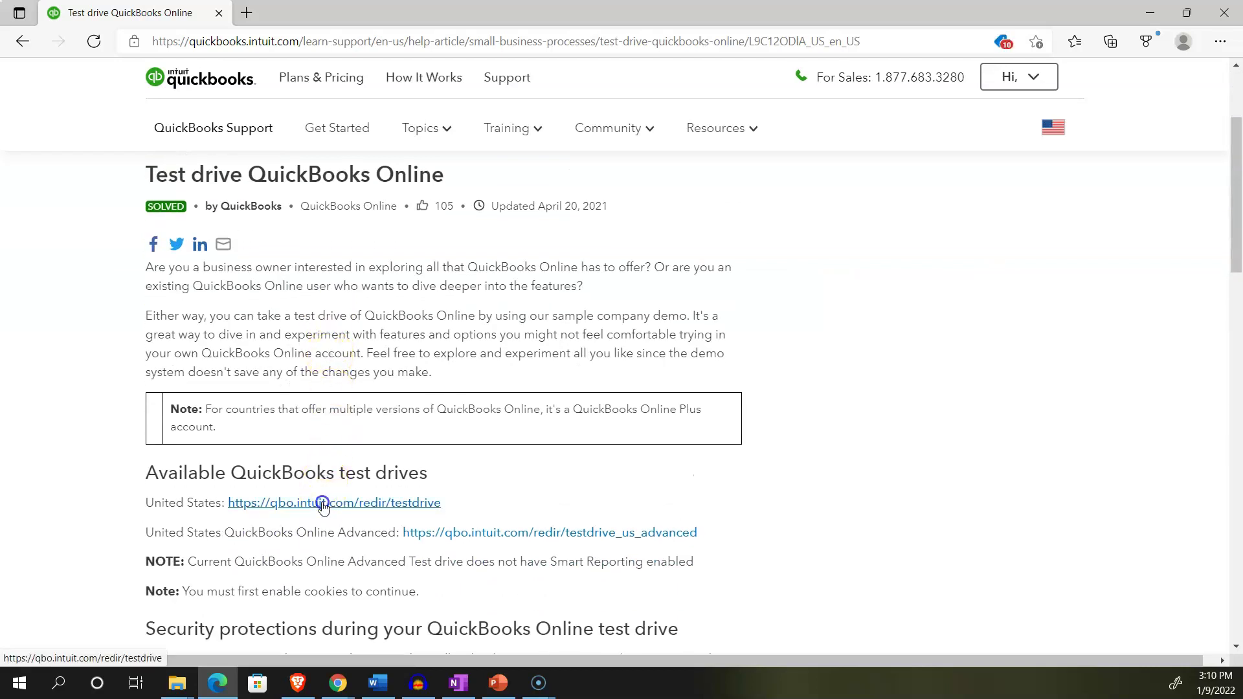
click(321, 502)
click(519, 233)
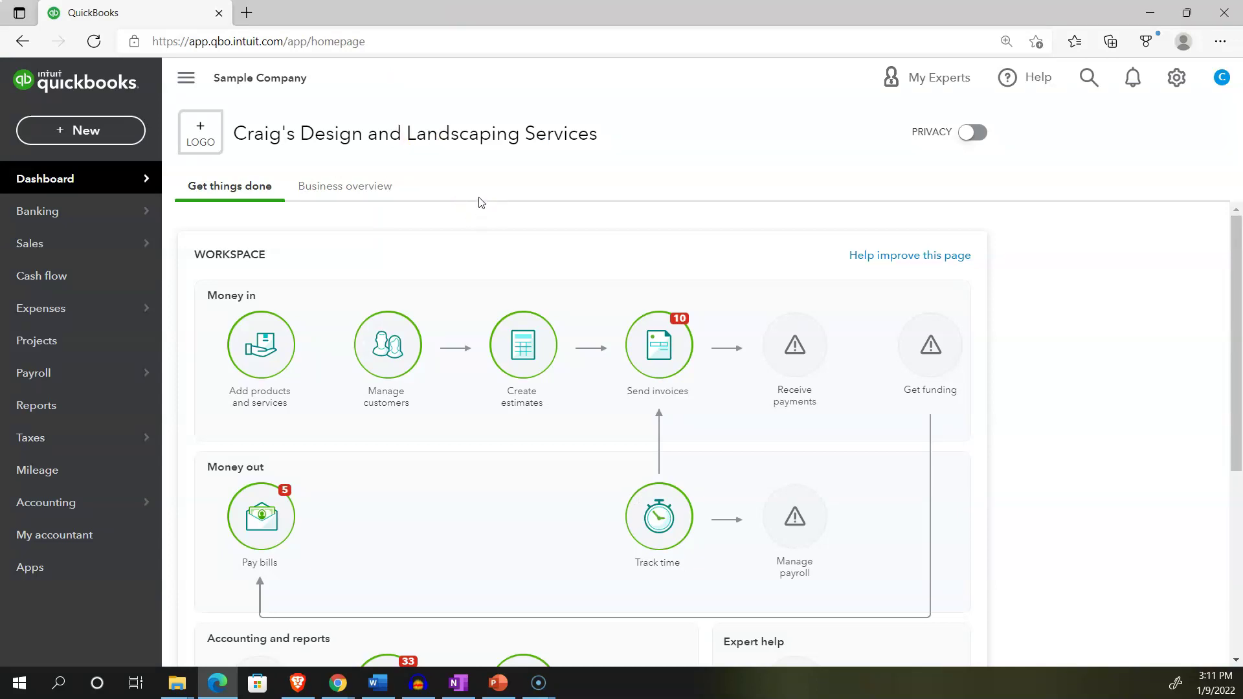
Step: Enlarge the sample company page to 125% zoom
key(ctrl+plus)
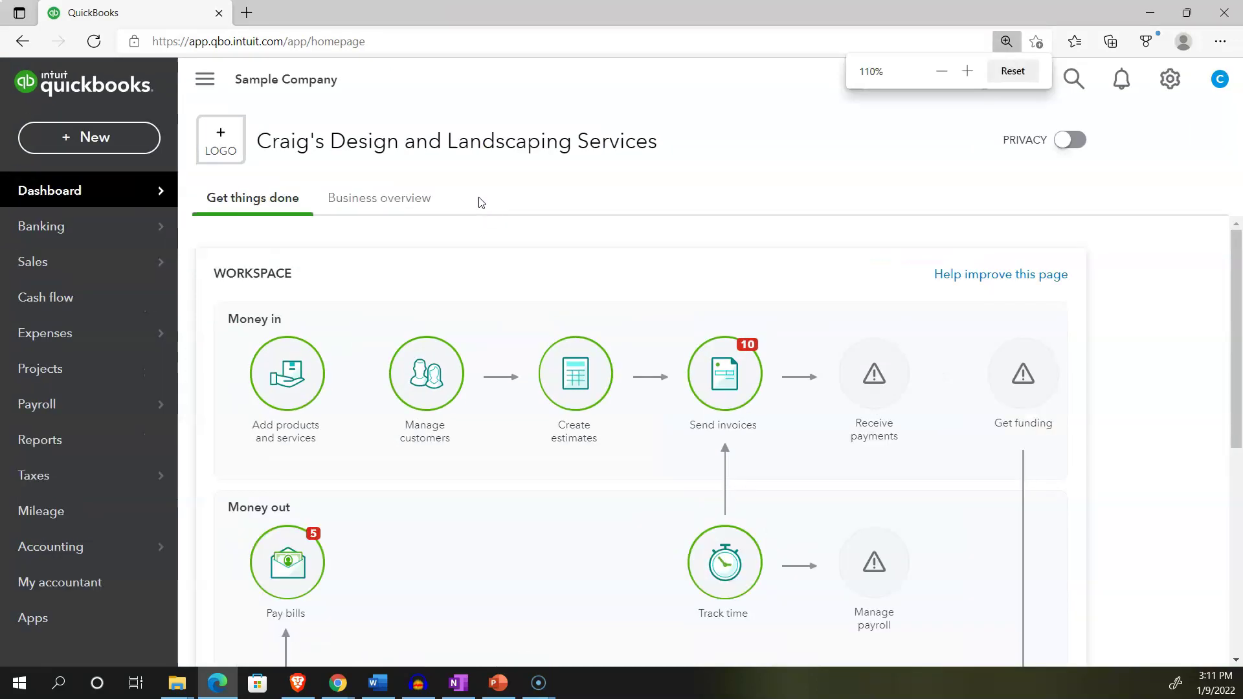
key(ctrl+plus)
click(895, 83)
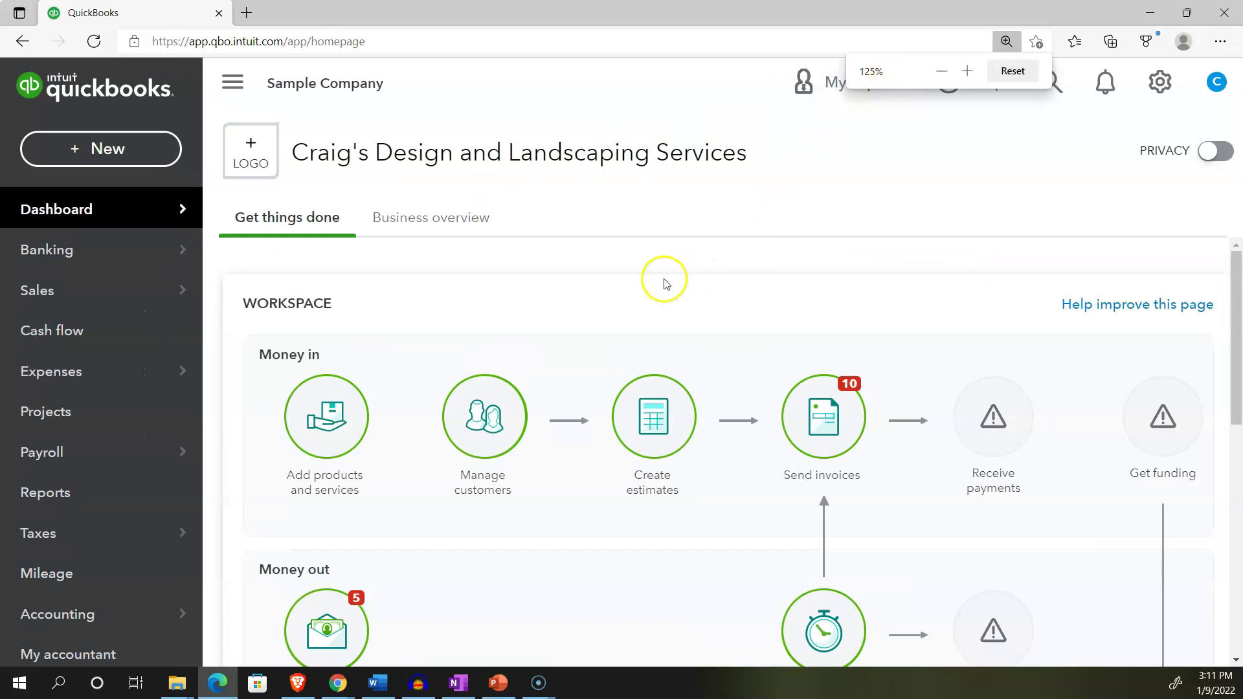
Step: Look at the Get Great Guitars home page in the Chrome window and return to the sample company in Edge
click(345, 685)
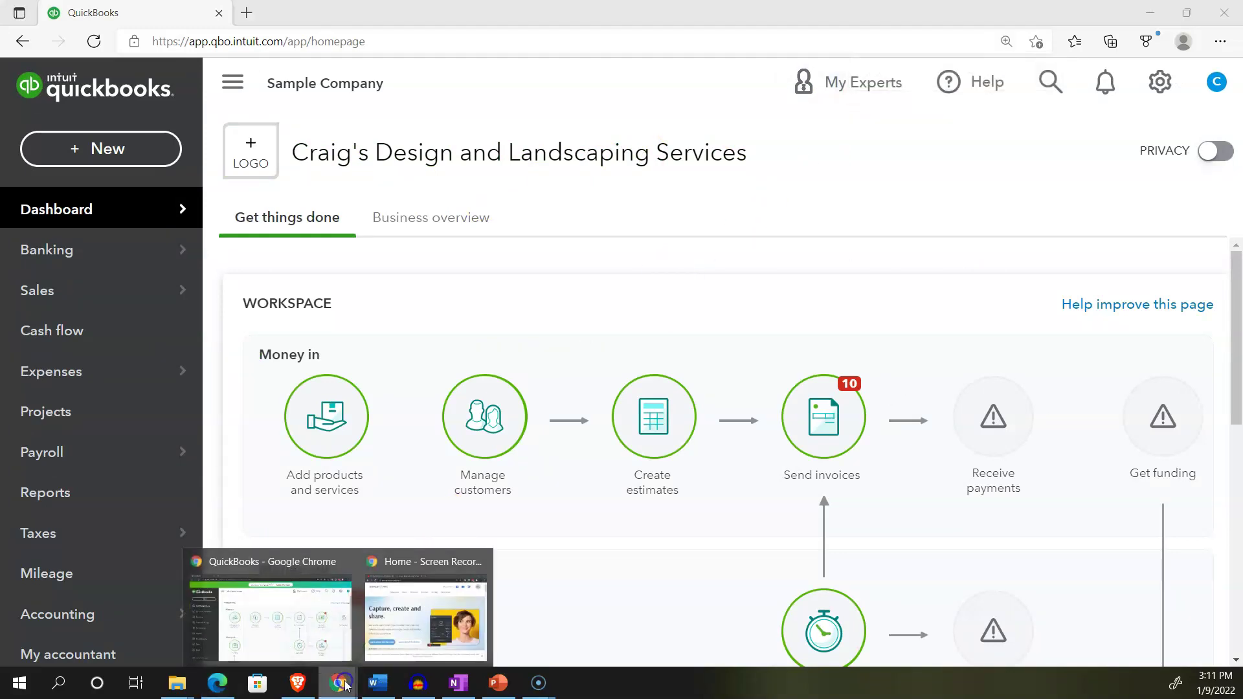
click(315, 620)
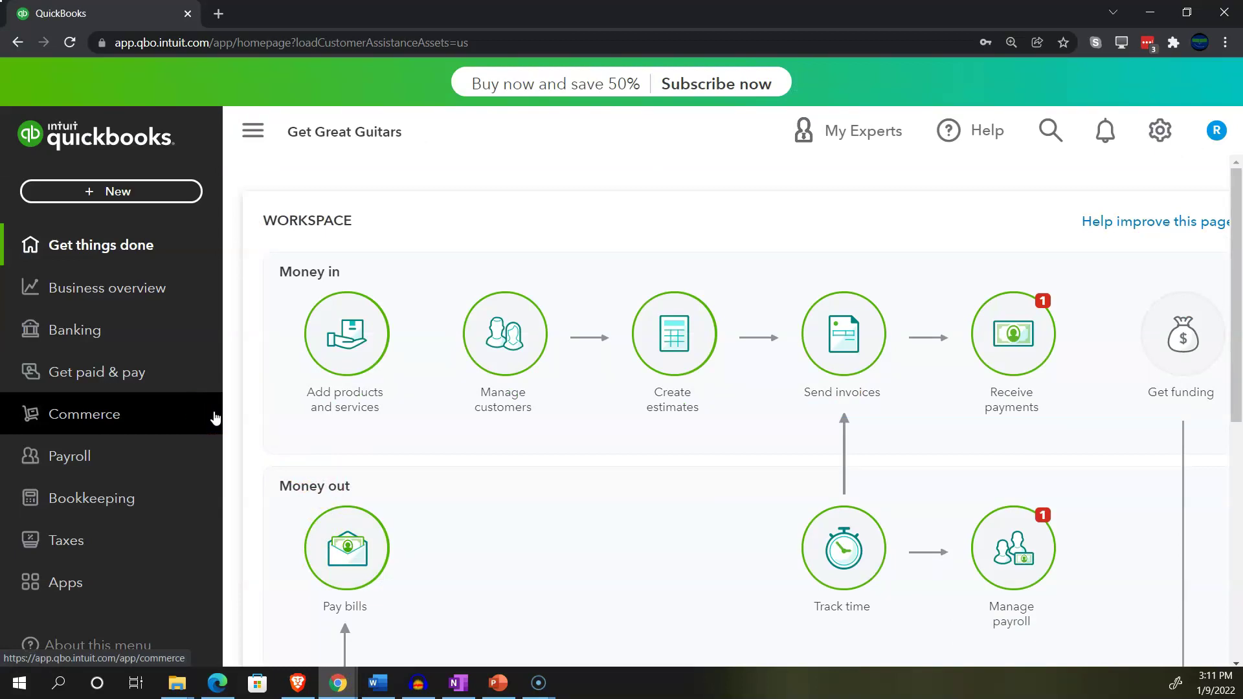
click(218, 685)
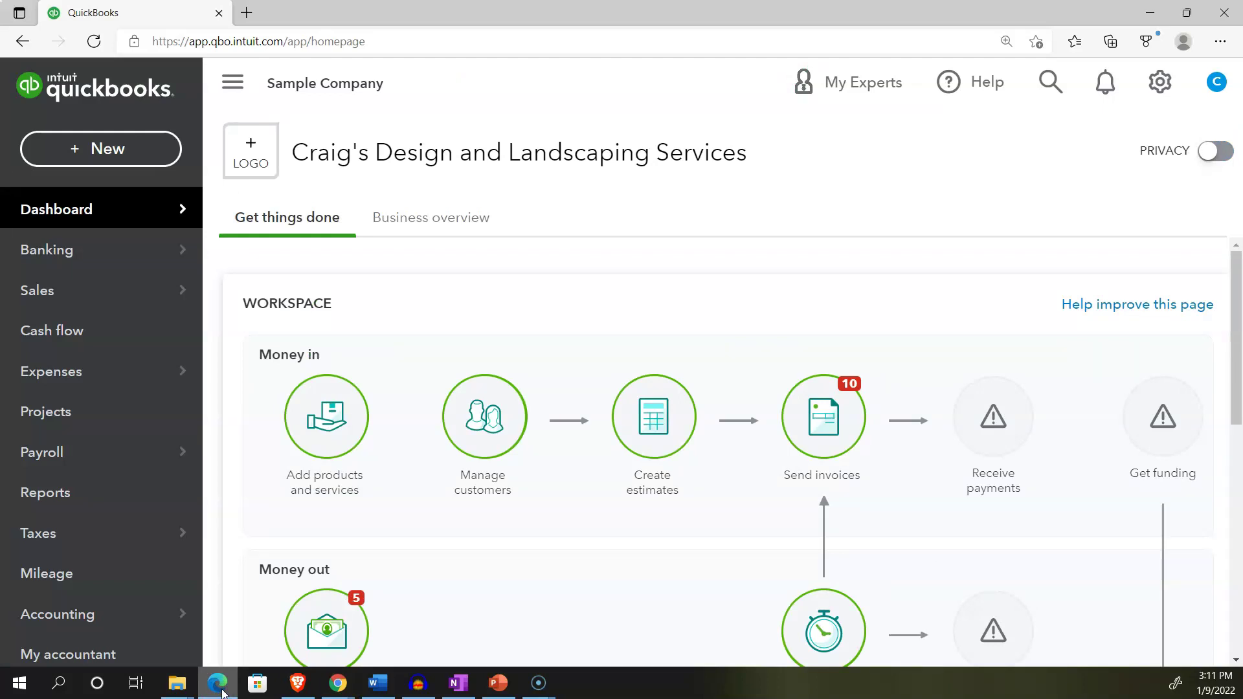
Step: Review the new transaction forms for customers, vendors, employees and other, including the journal entry, and close the list
click(120, 149)
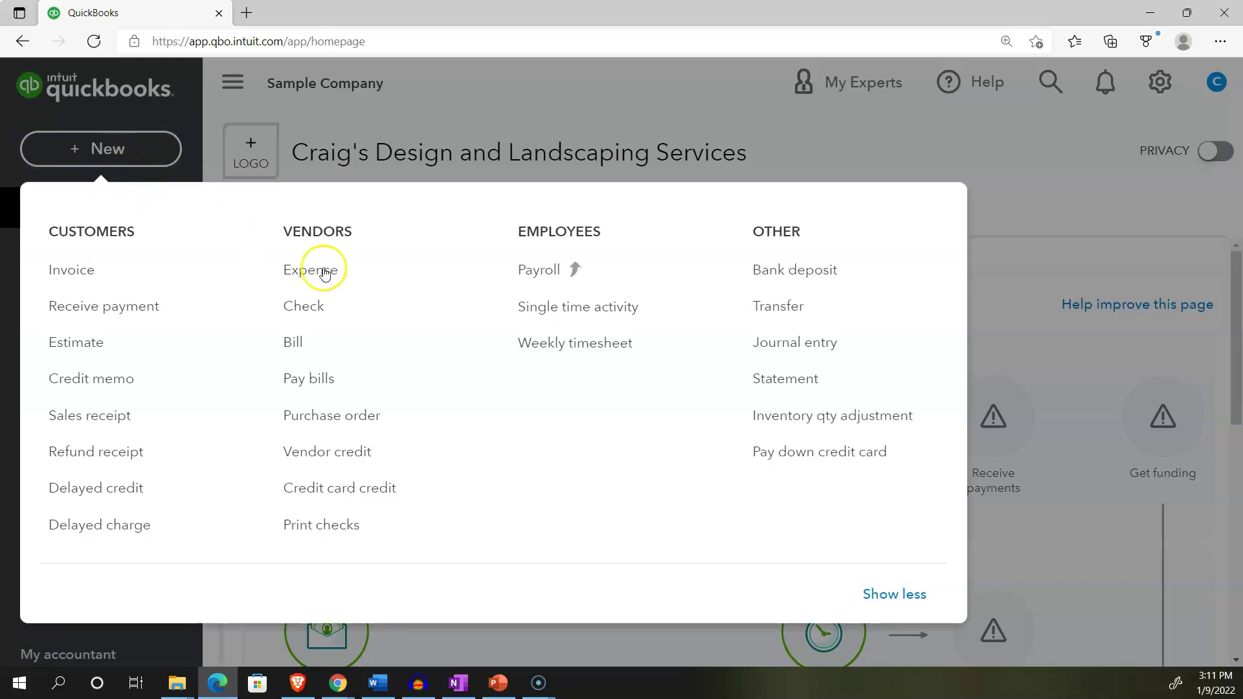
click(780, 348)
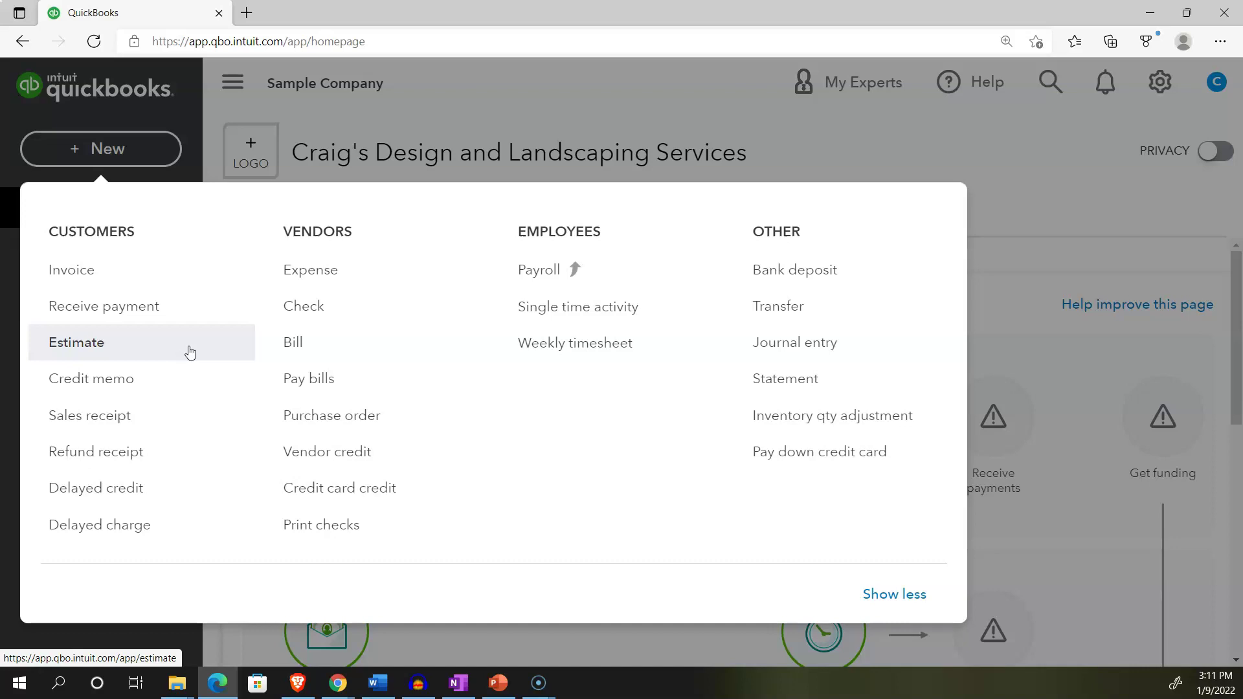
click(134, 244)
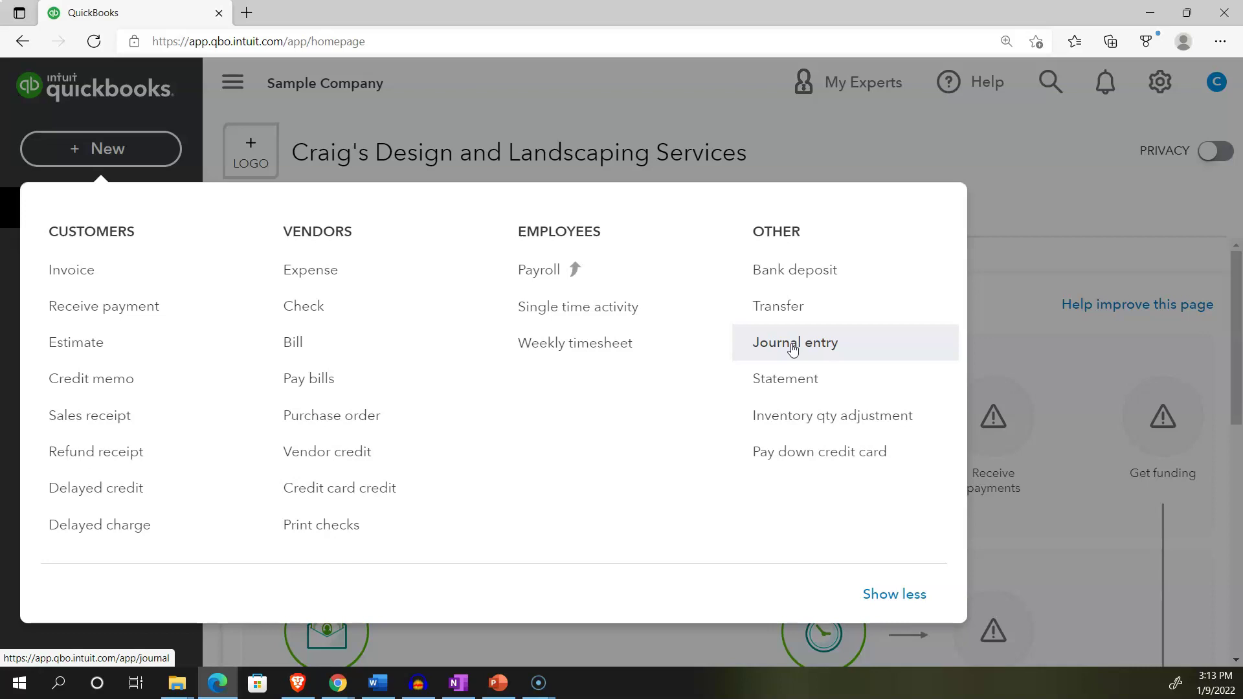
drag(751, 355, 394, 434)
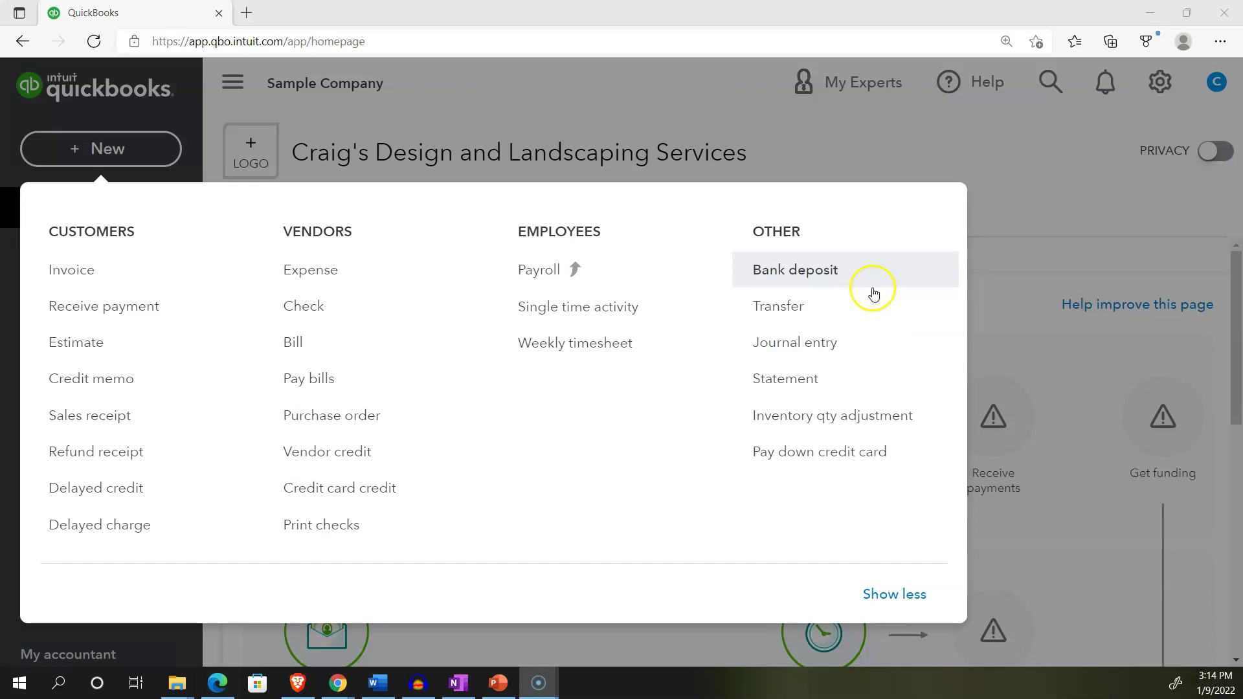
click(626, 119)
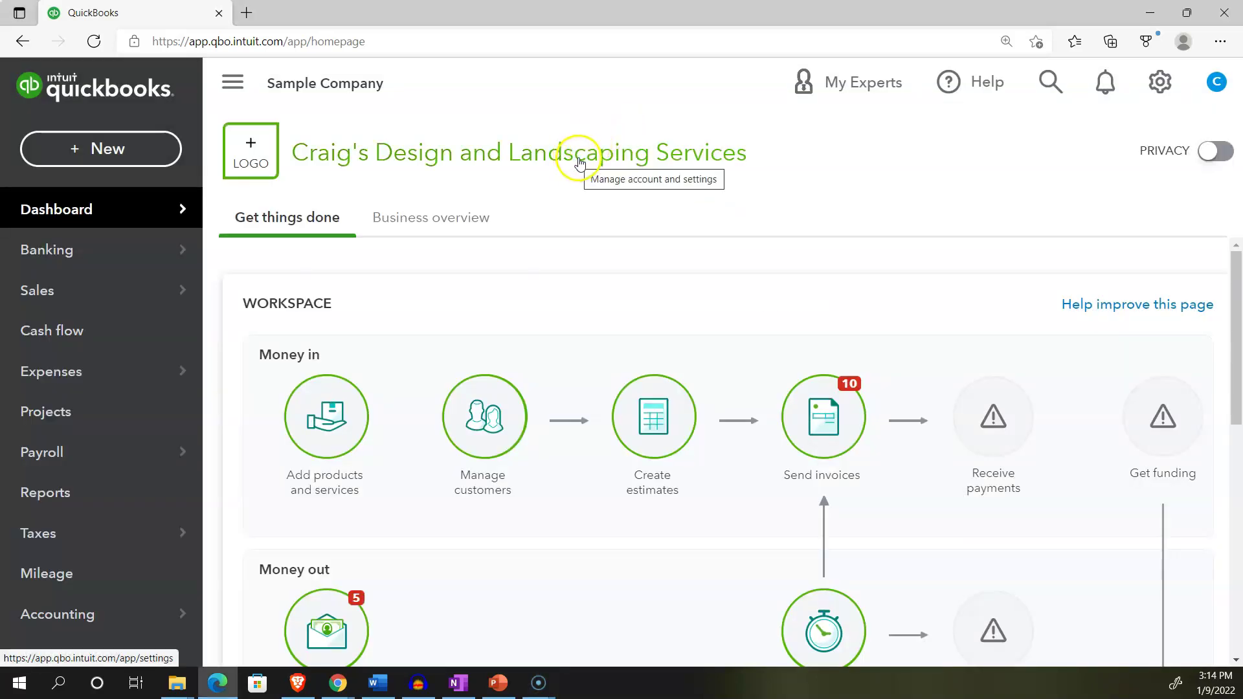
Step: Duplicate the sample company's browser tab
right_click(171, 15)
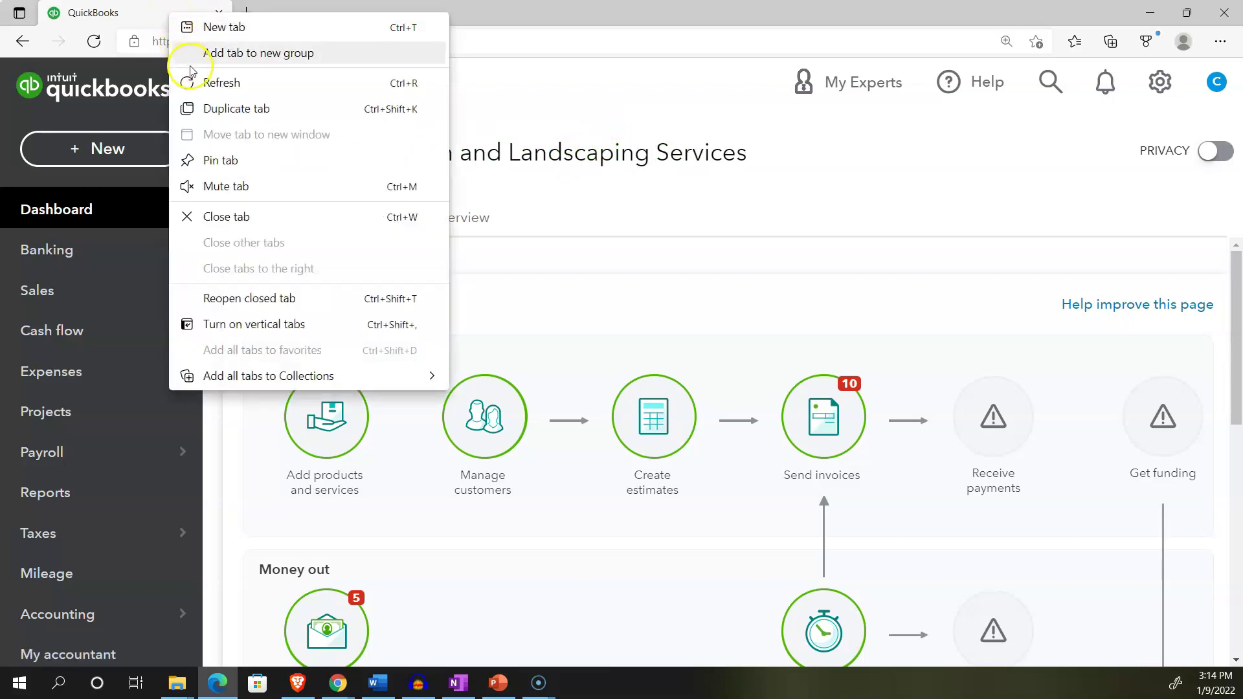
click(205, 108)
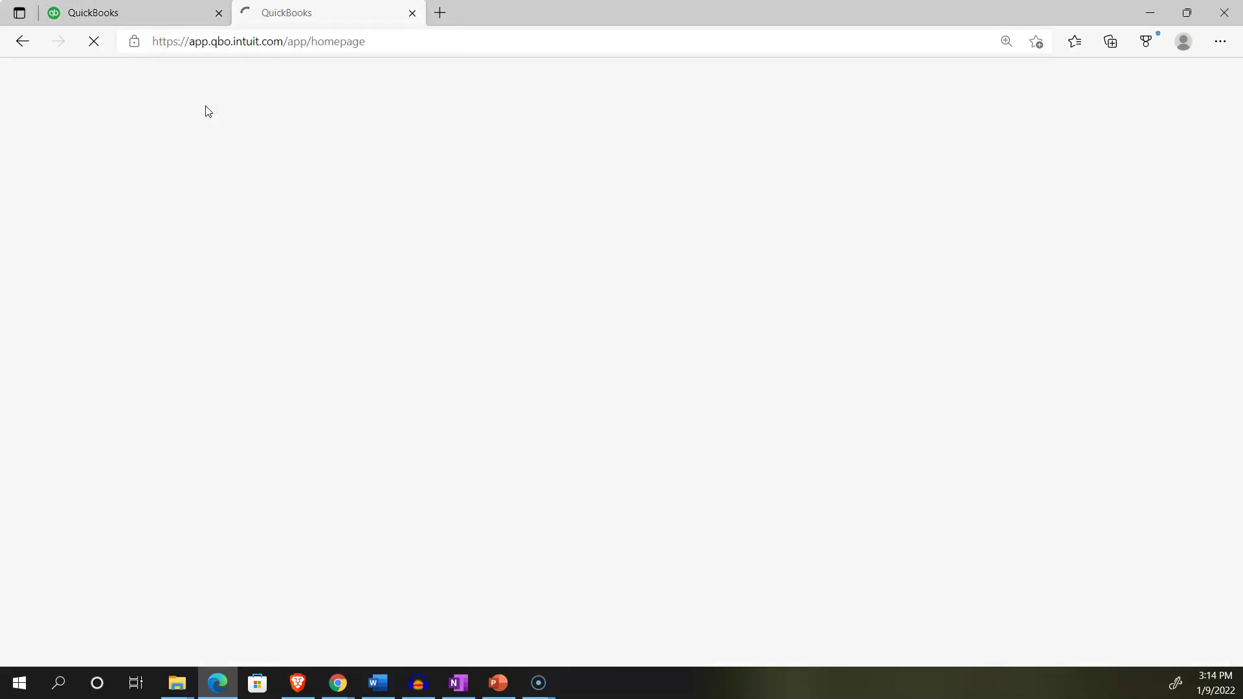
click(208, 113)
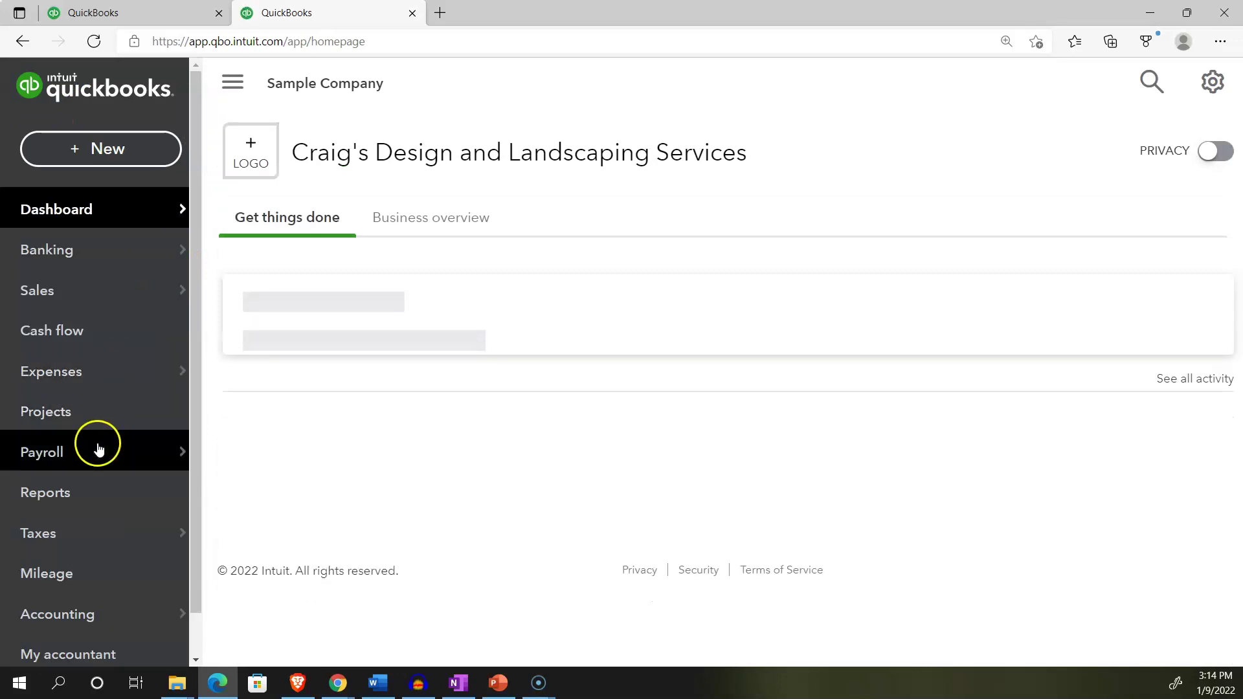
Step: Find the Trial Balance report by name and open it in the duplicated tab
click(76, 494)
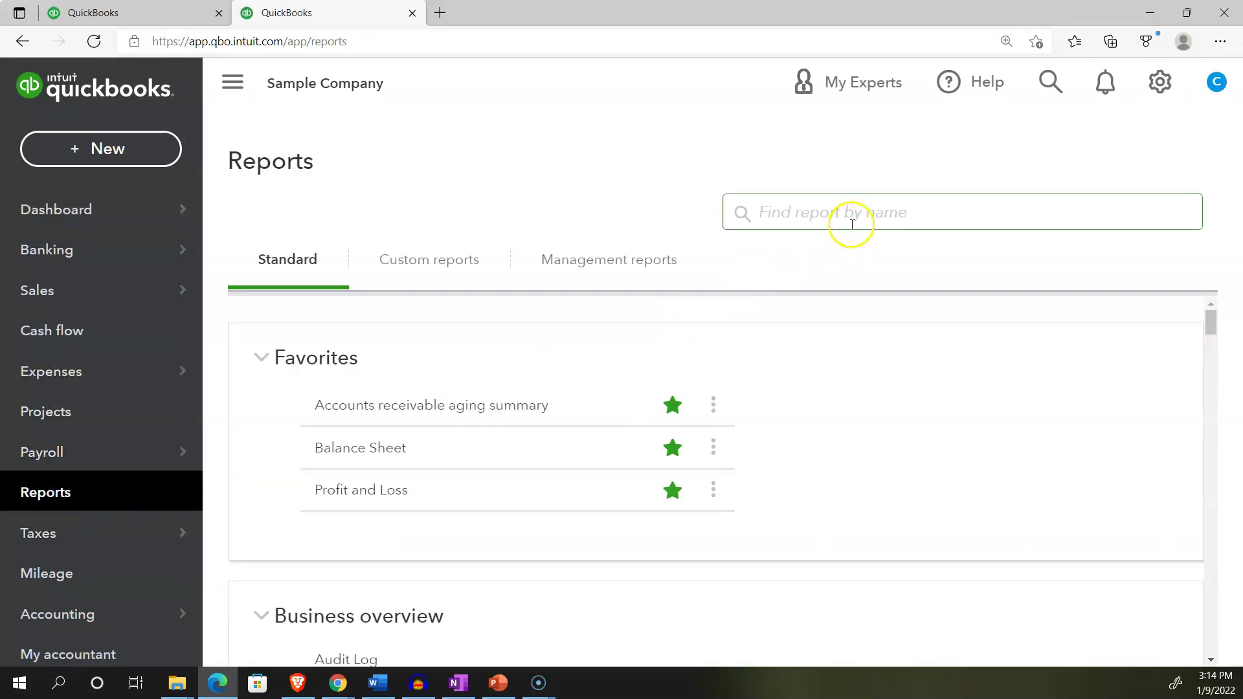
click(856, 216)
text(Trial)
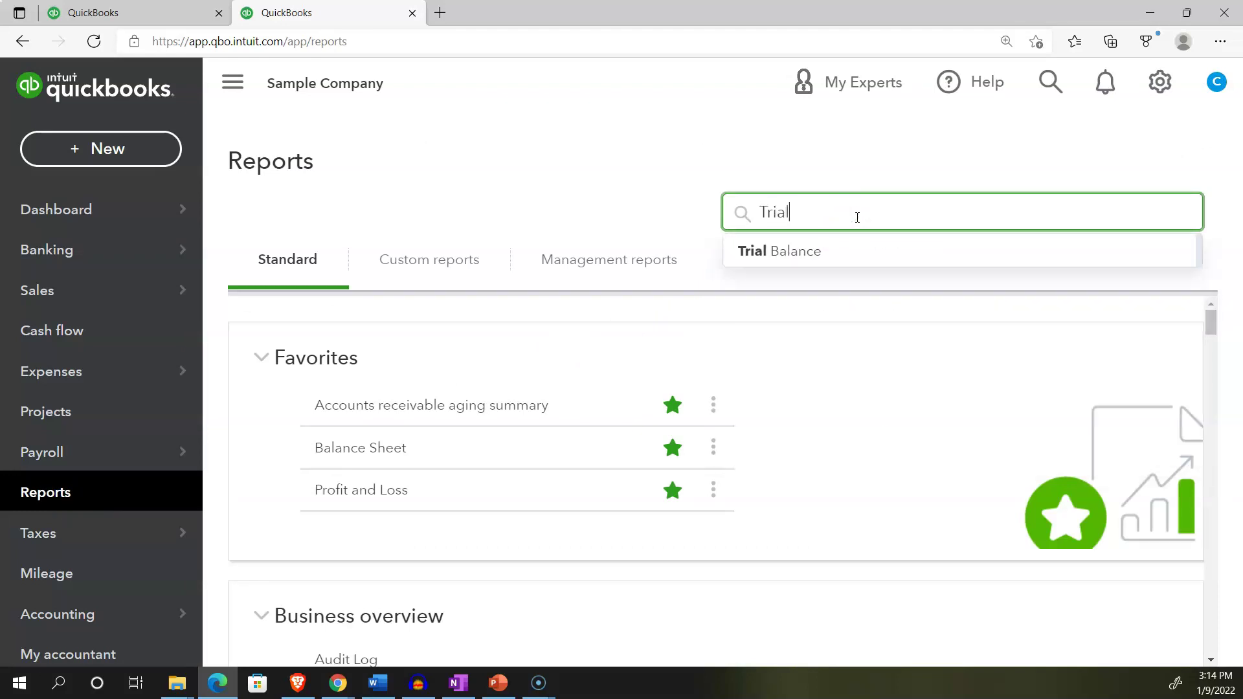
key(Down)
key(Return)
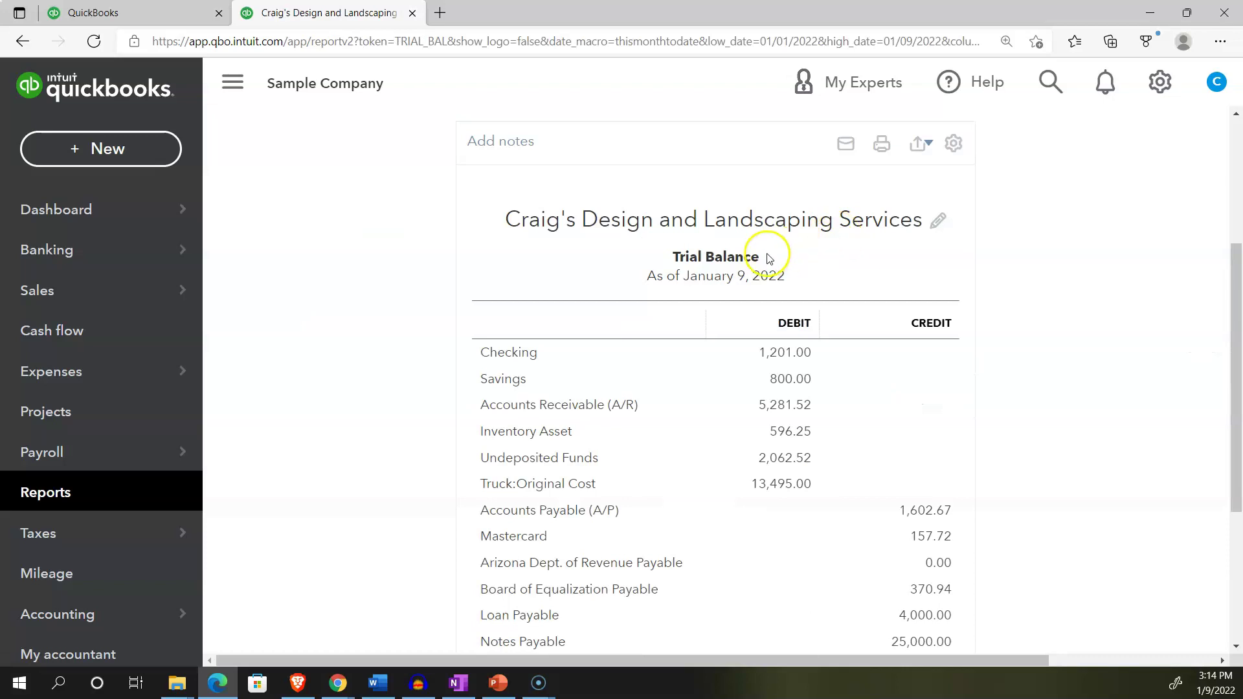
Step: Set the Trial Balance report's end date to 12/31/2022 and run the report
scroll(763, 249, up, 3)
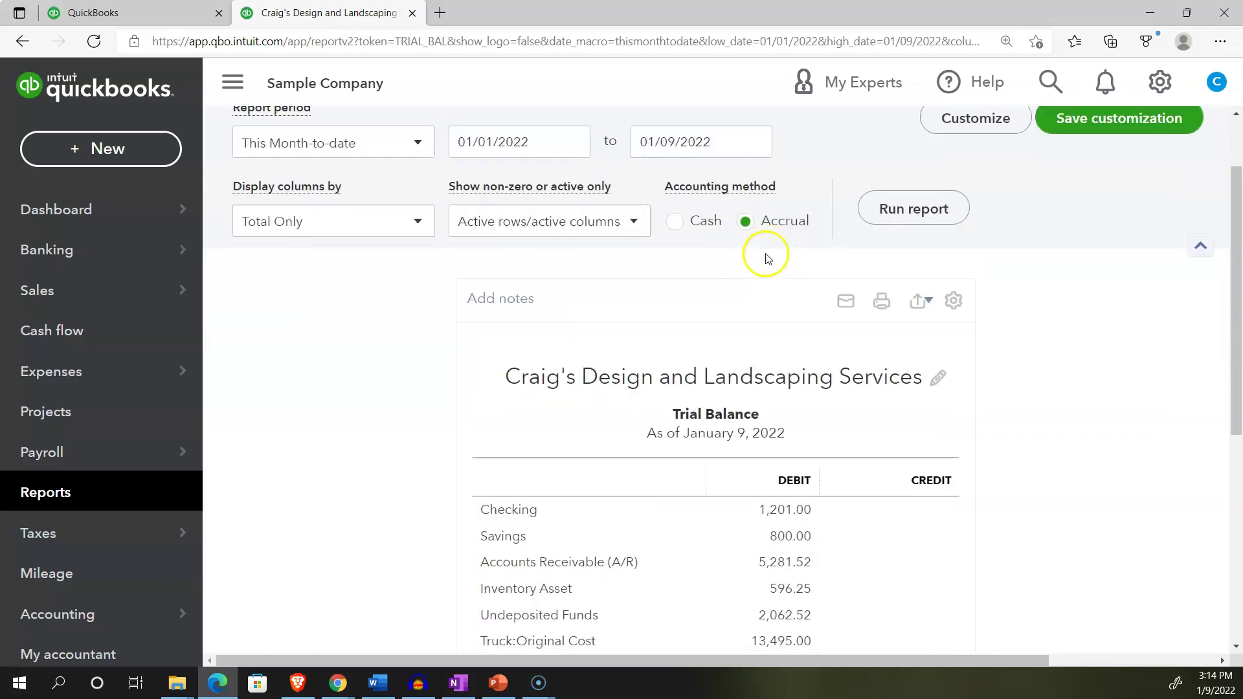
click(551, 148)
key(Tab)
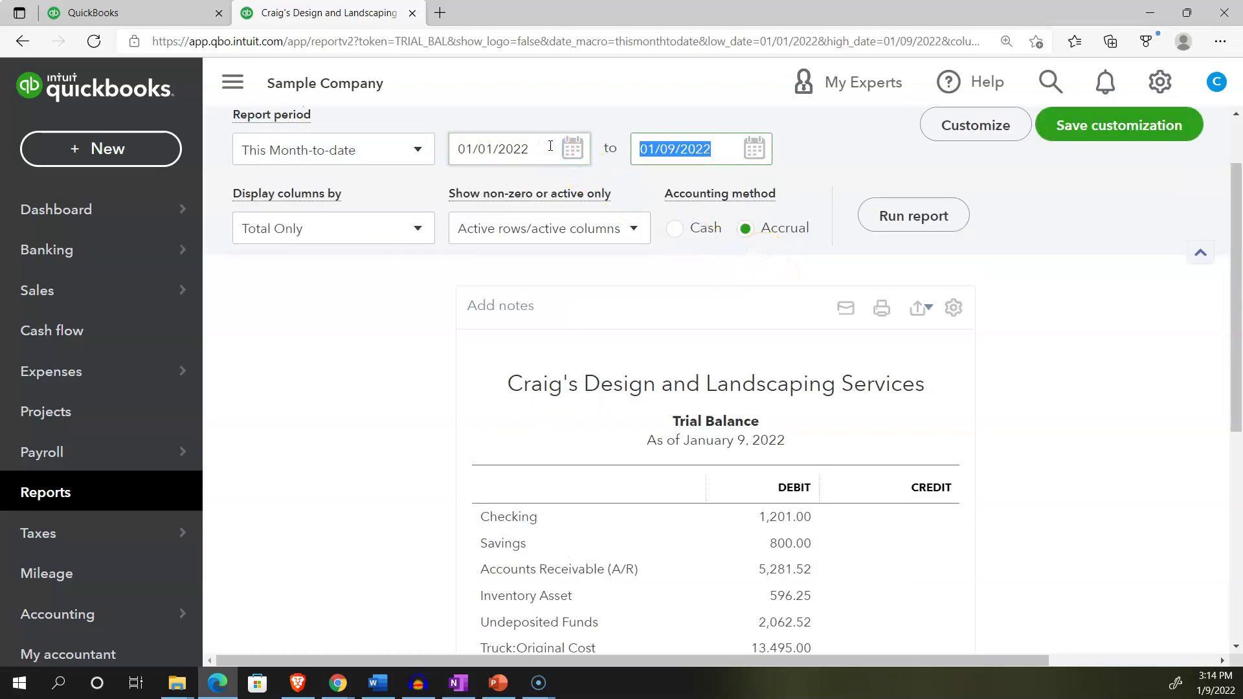
text(12/31/2022)
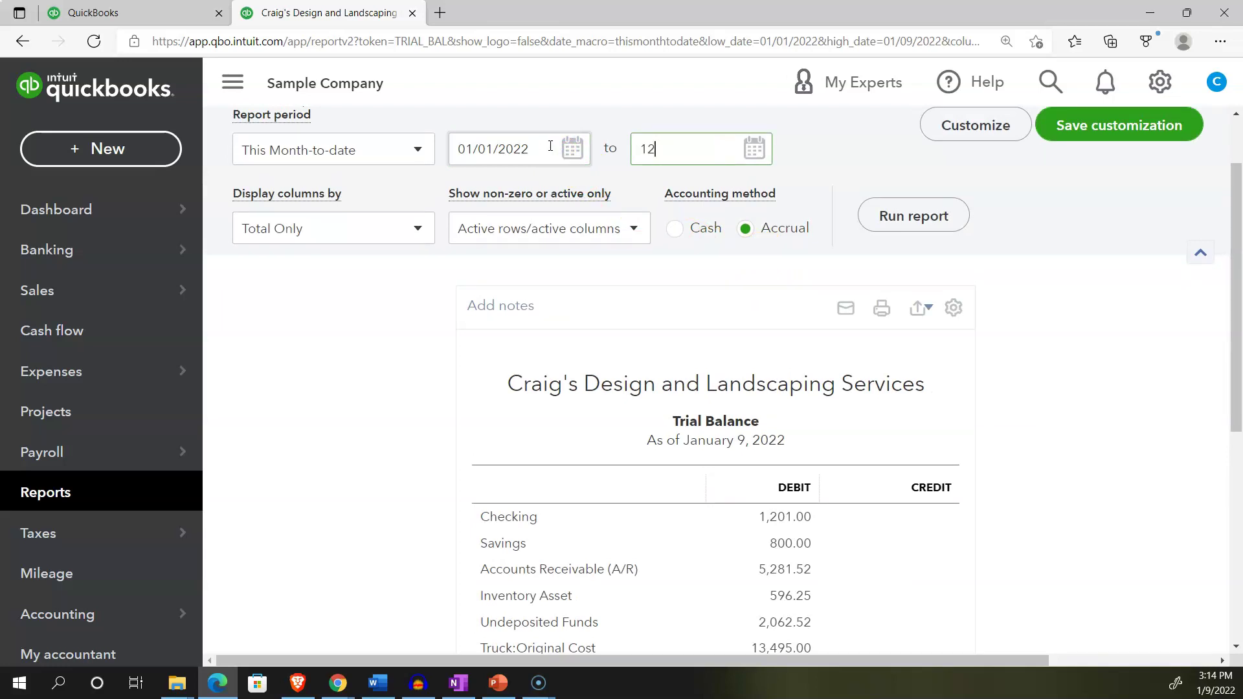
key(Tab)
click(884, 214)
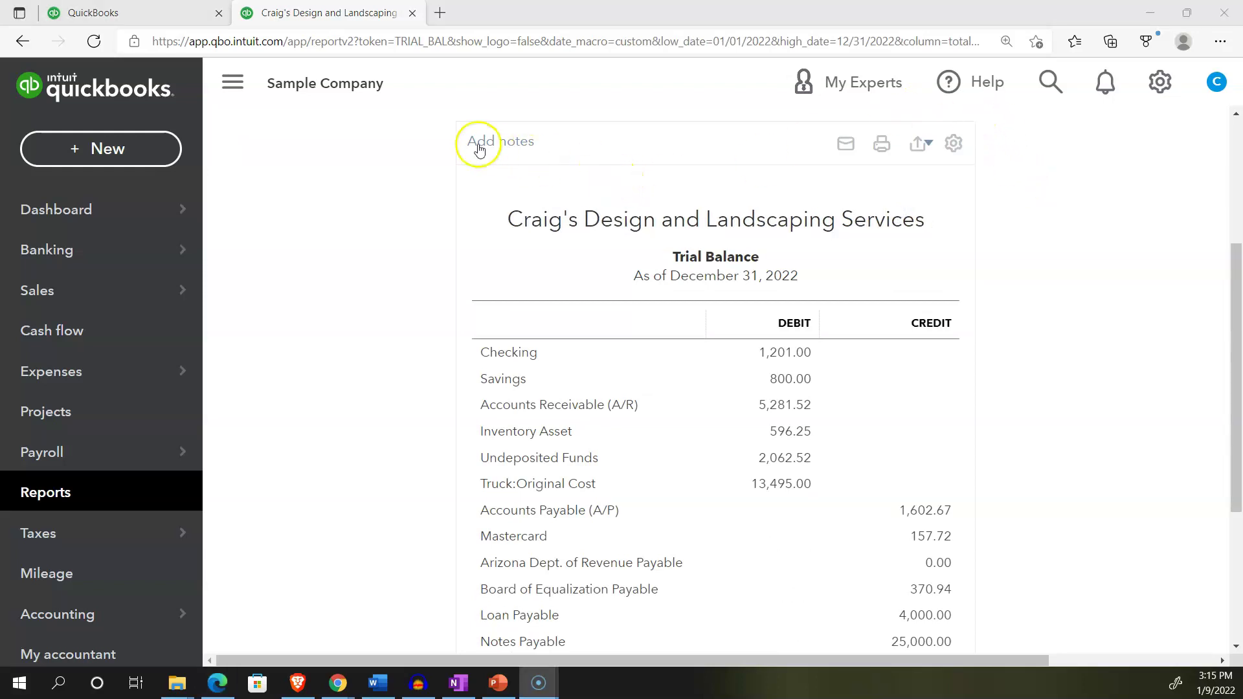
Step: Start a new journal entry in the original sample company tab and set its date to 01/01/2022
click(162, 20)
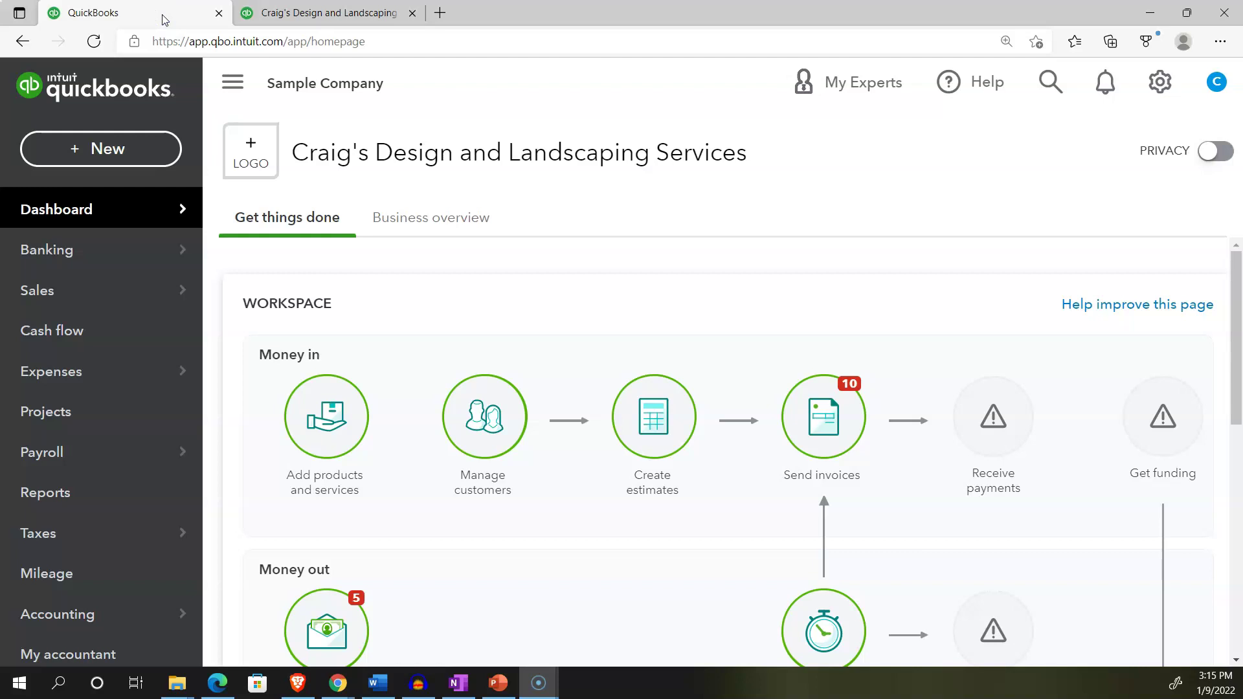
click(115, 147)
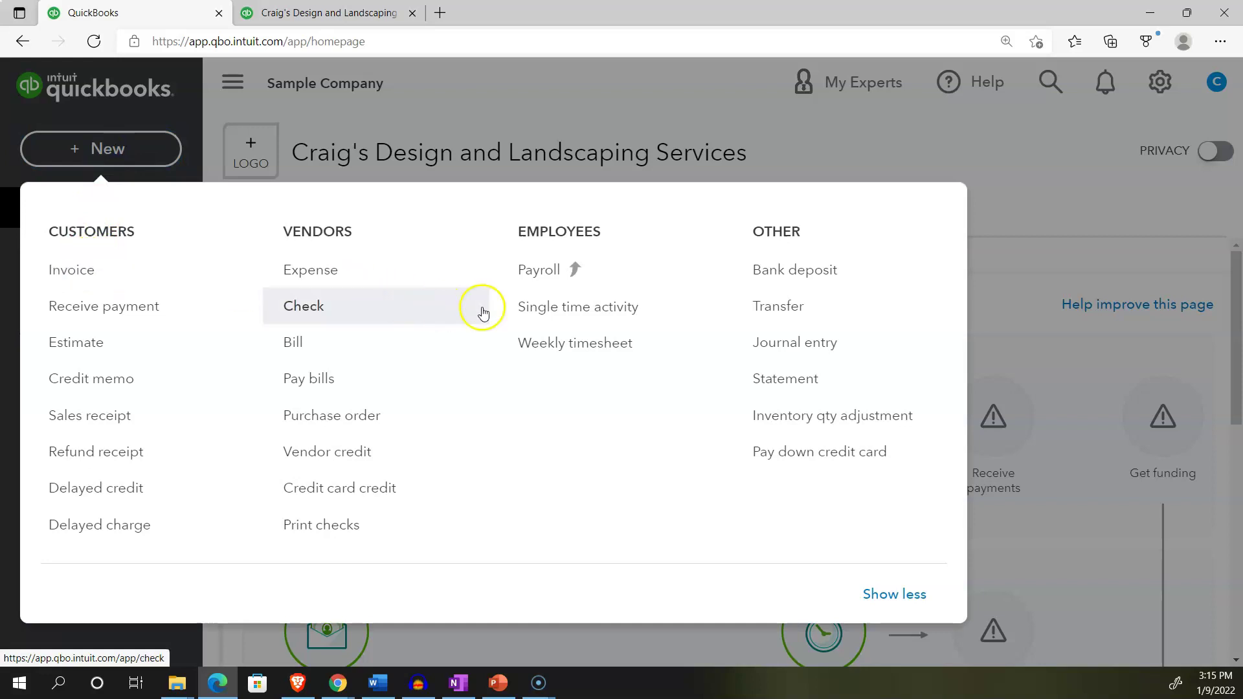
click(753, 343)
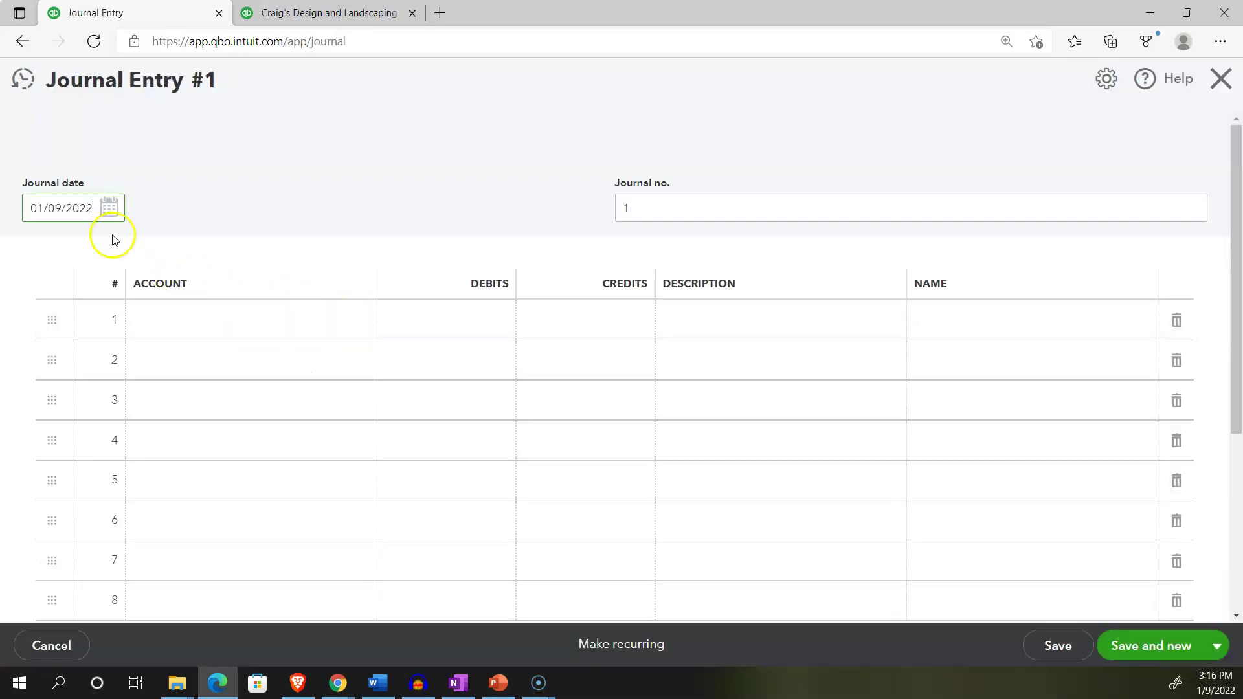
click(92, 213)
key(minus)
key(minus)
key(minus)
key(minus)
key(minus)
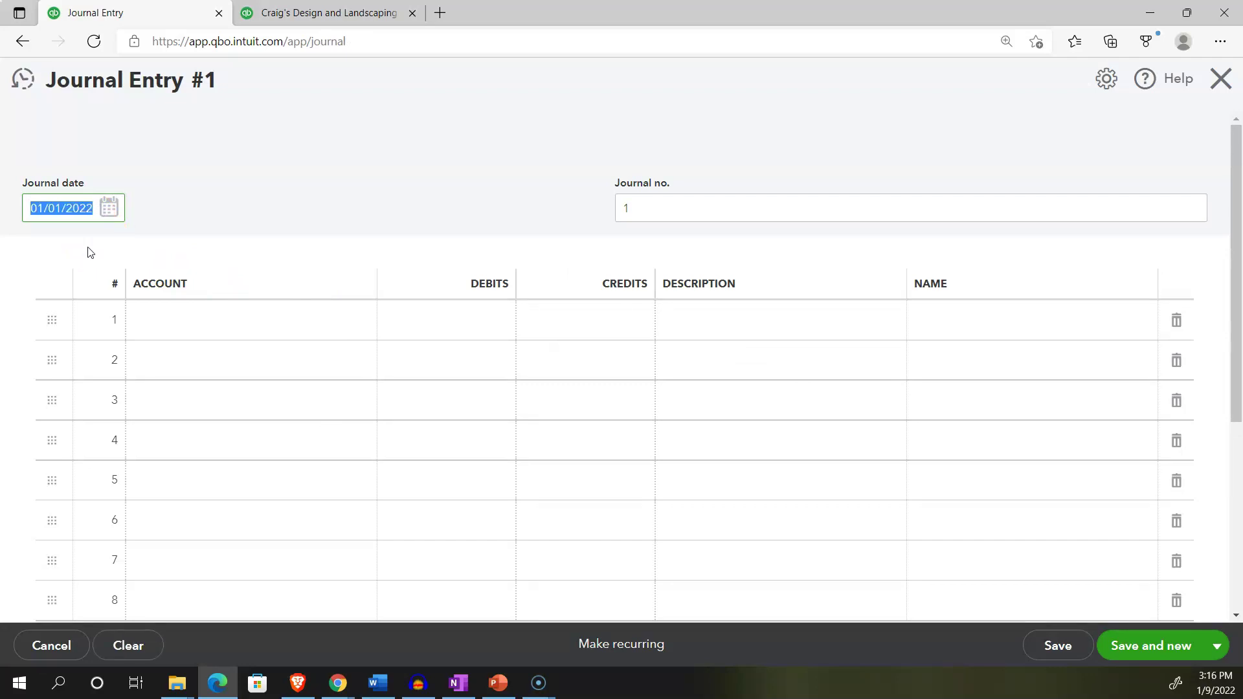
Step: Enter a 1,000.00 debit to Accounts Receivable (A/R) on the first line of the journal entry
click(154, 319)
text(Accounts Receivable (A/R)
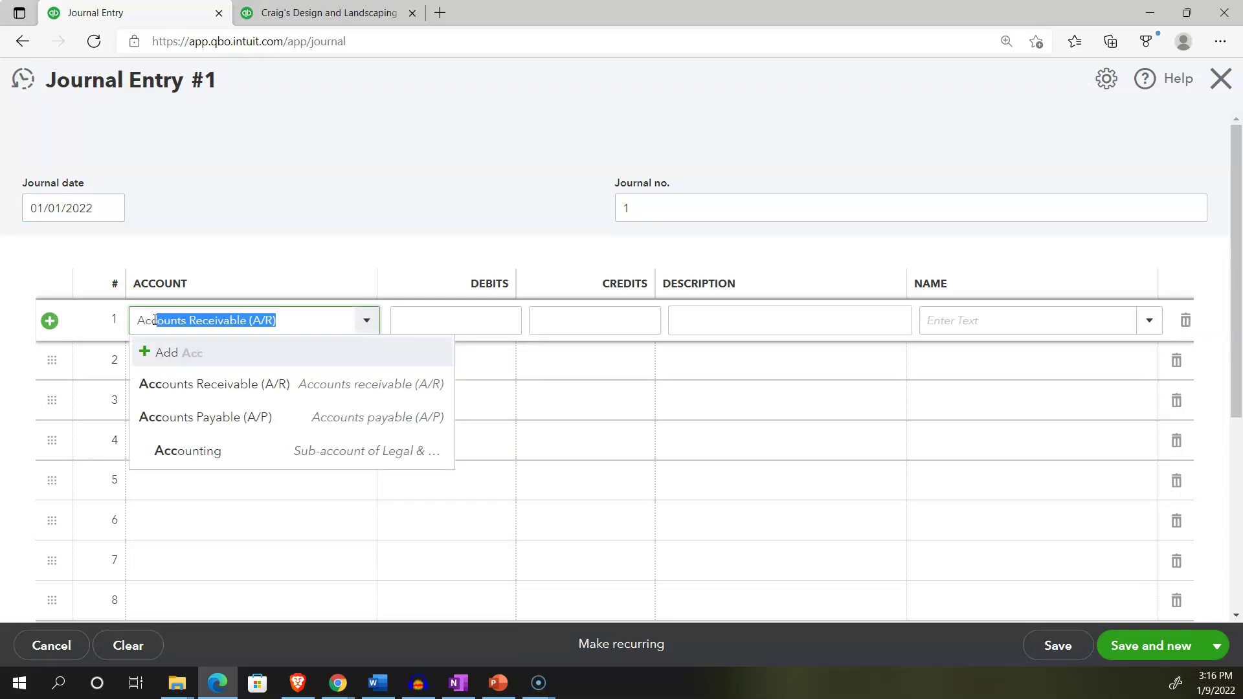
click(177, 384)
text(1,000)
key(Tab)
key(Tab)
key(Tab)
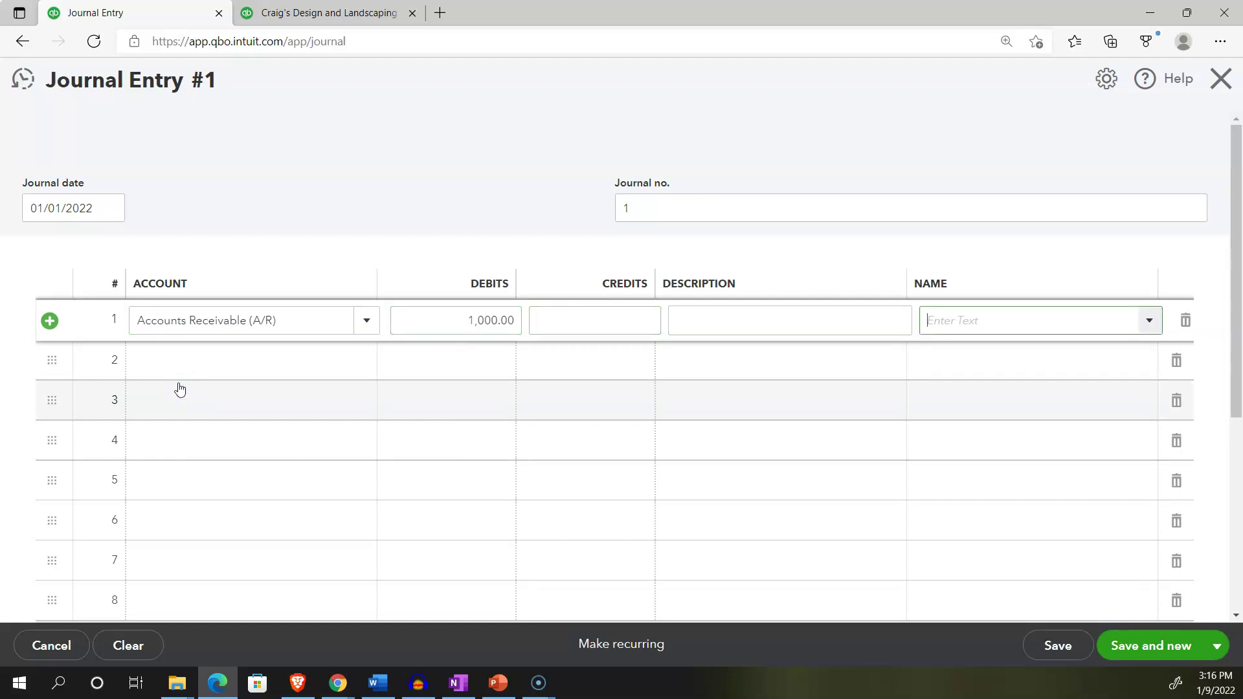
Step: Add Customer 1 as a new customer for the accounts receivable line's name and dismiss the browser's offer to save information
click(935, 358)
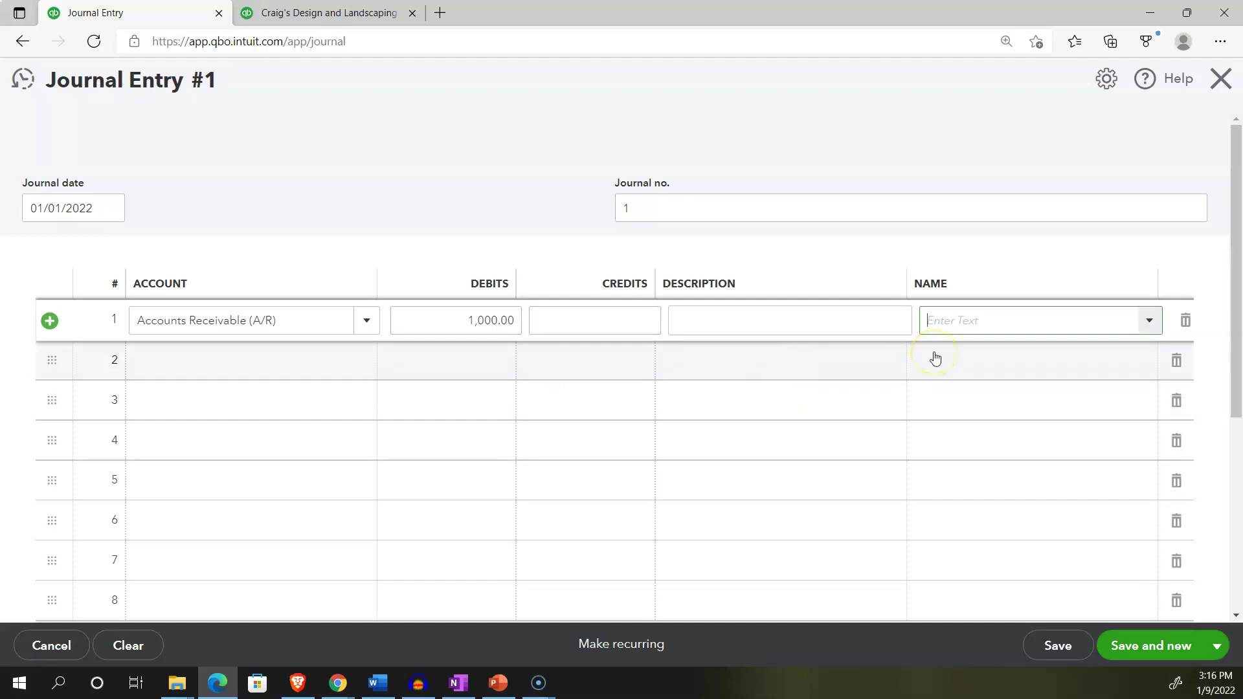
text(Customer 1)
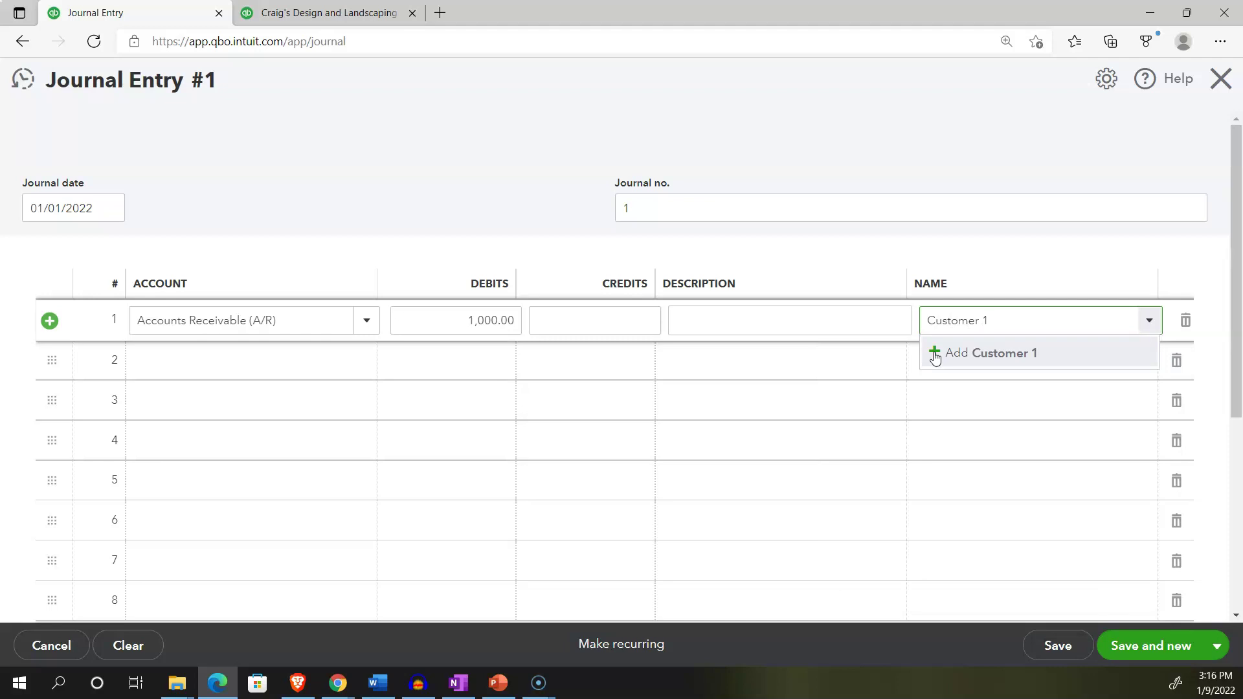
click(934, 357)
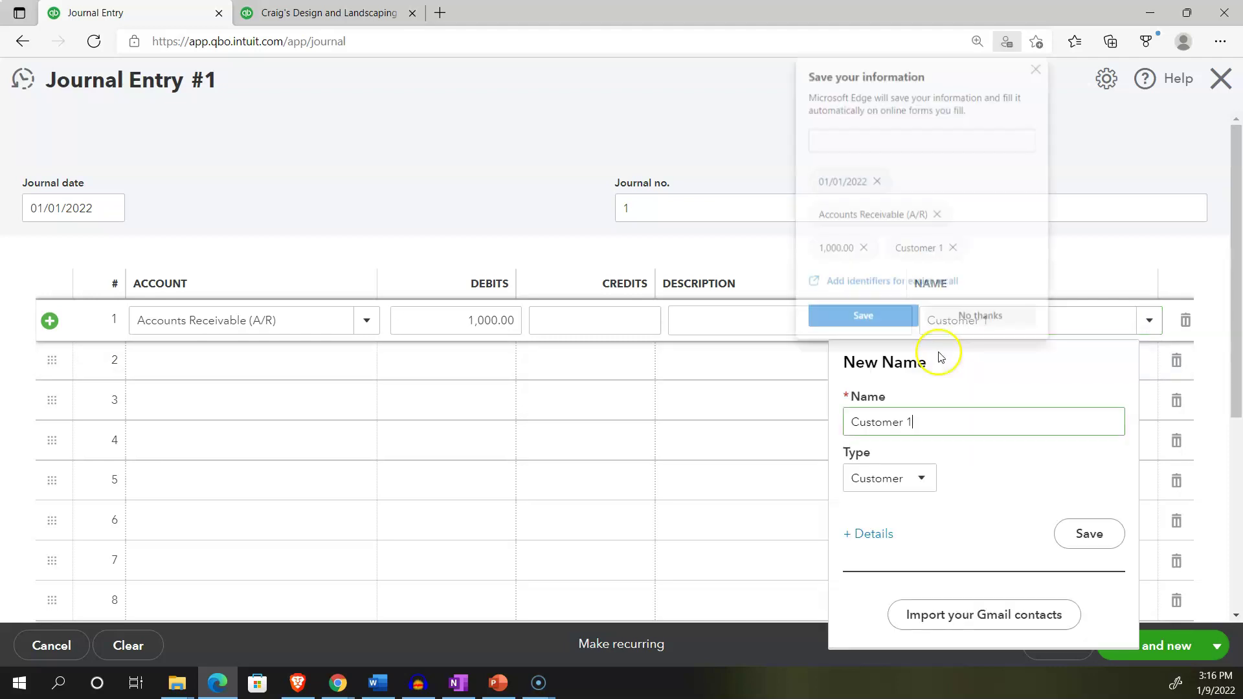
click(1084, 532)
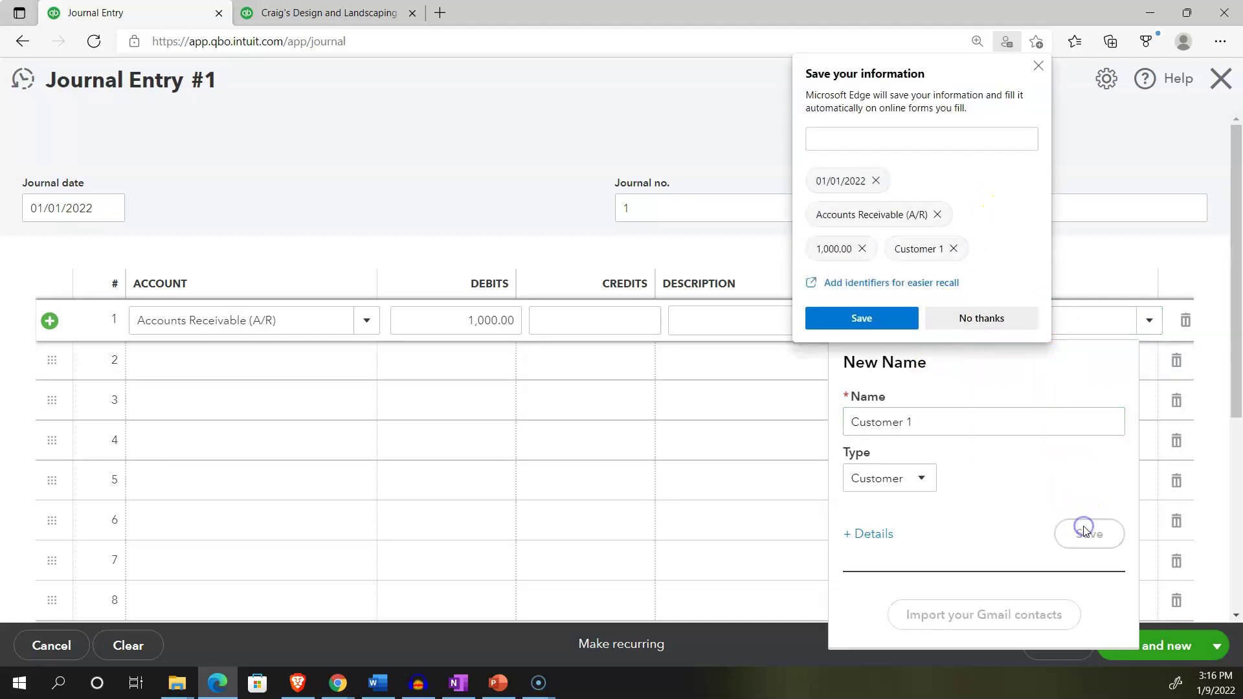
click(1037, 66)
Step: Add a 1,000.00 credit to Sales of Product Income on the second line of the journal entry
click(235, 357)
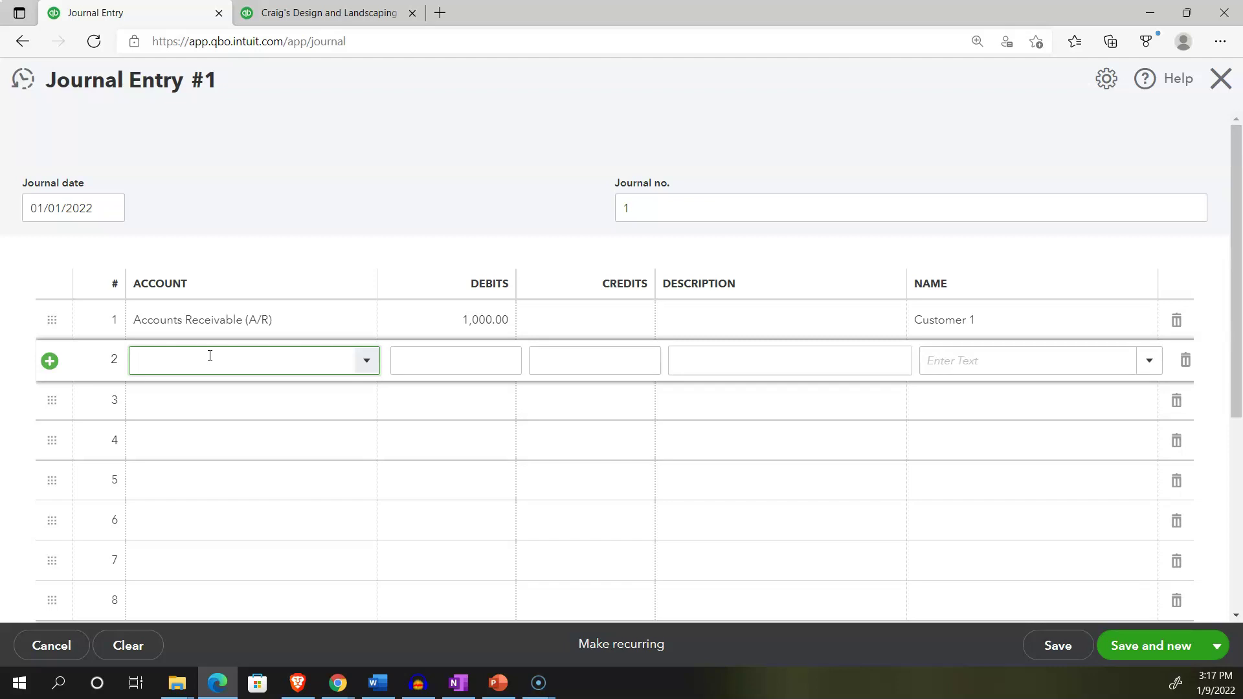
text(sal)
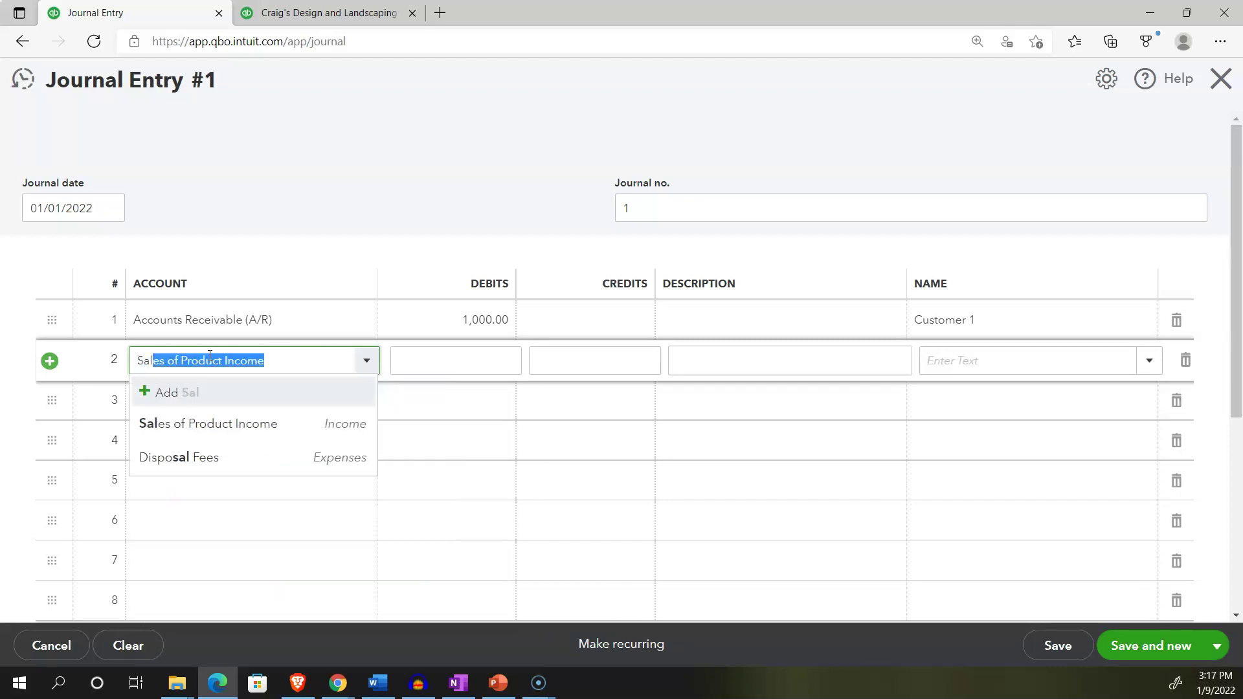
click(195, 421)
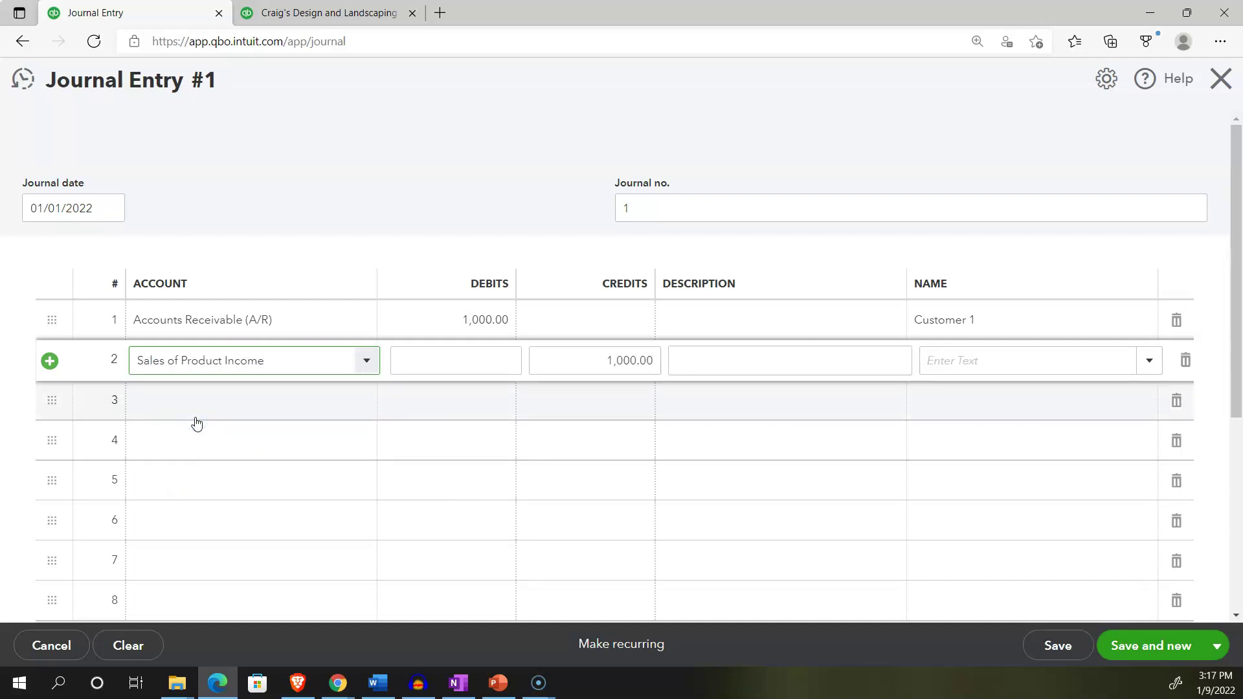
key(Tab)
key(Tab)
key(Tab)
key(Tab)
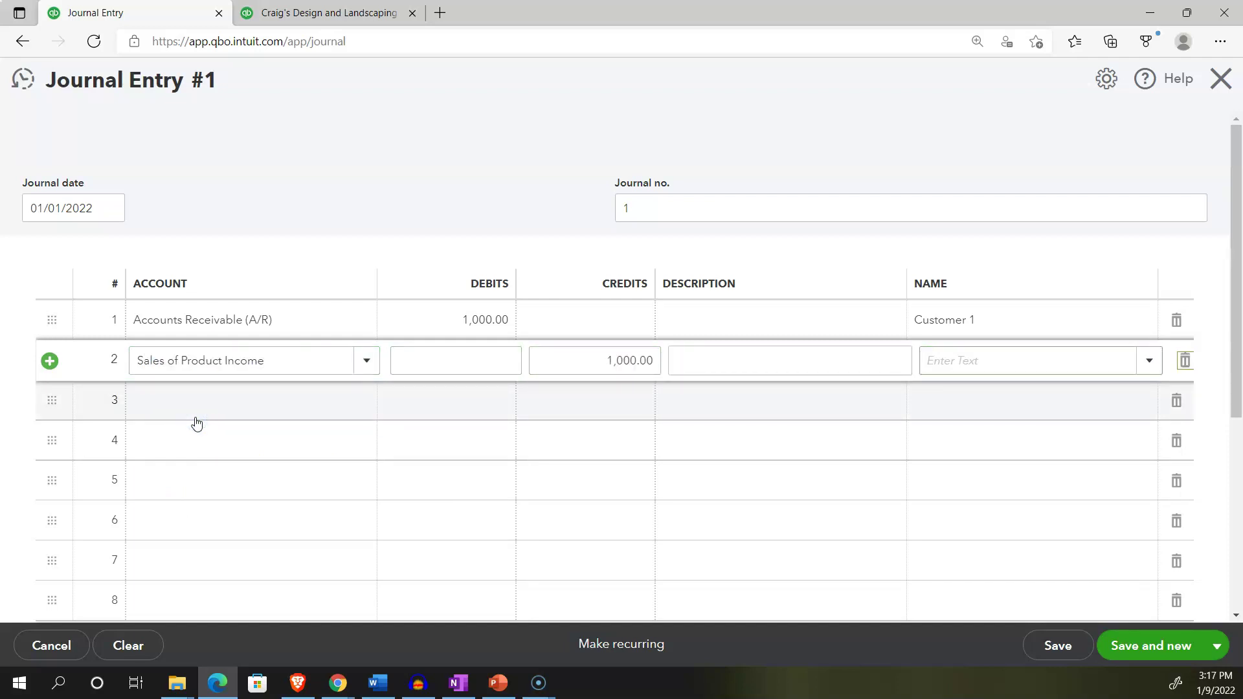
Step: Enter an 800.00 debit to Cost of Goods Sold on the third line of the journal entry
click(195, 416)
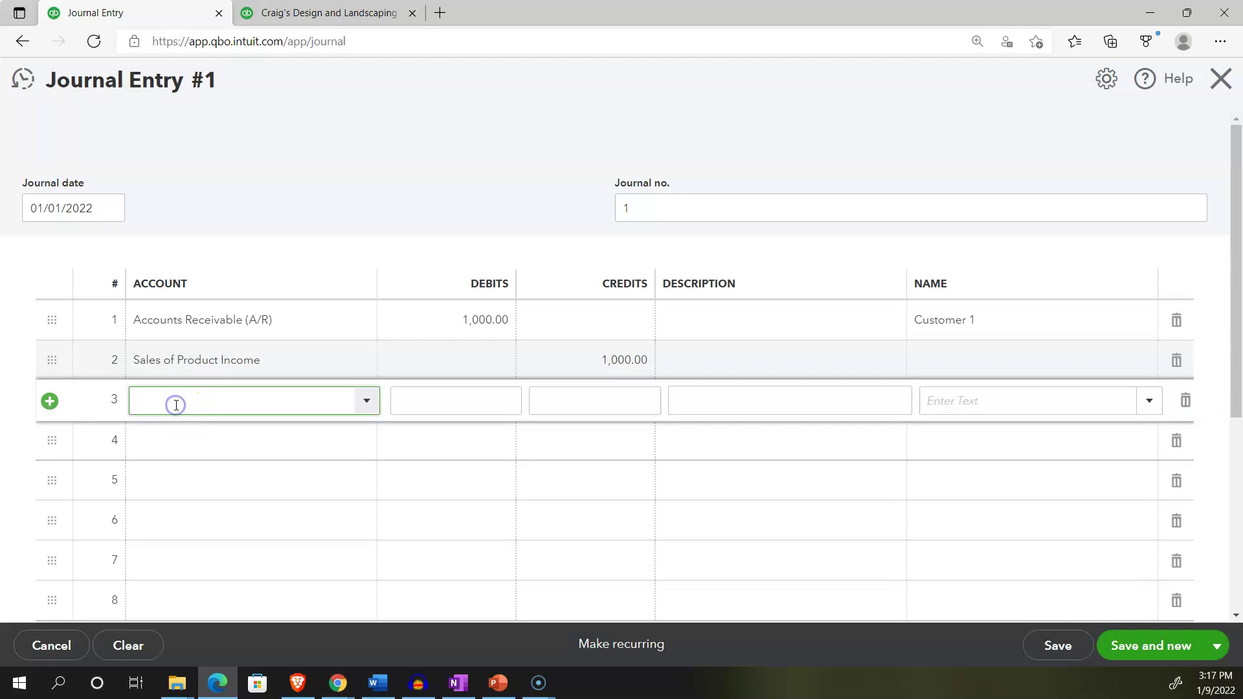
text(Cost of Goods Sold)
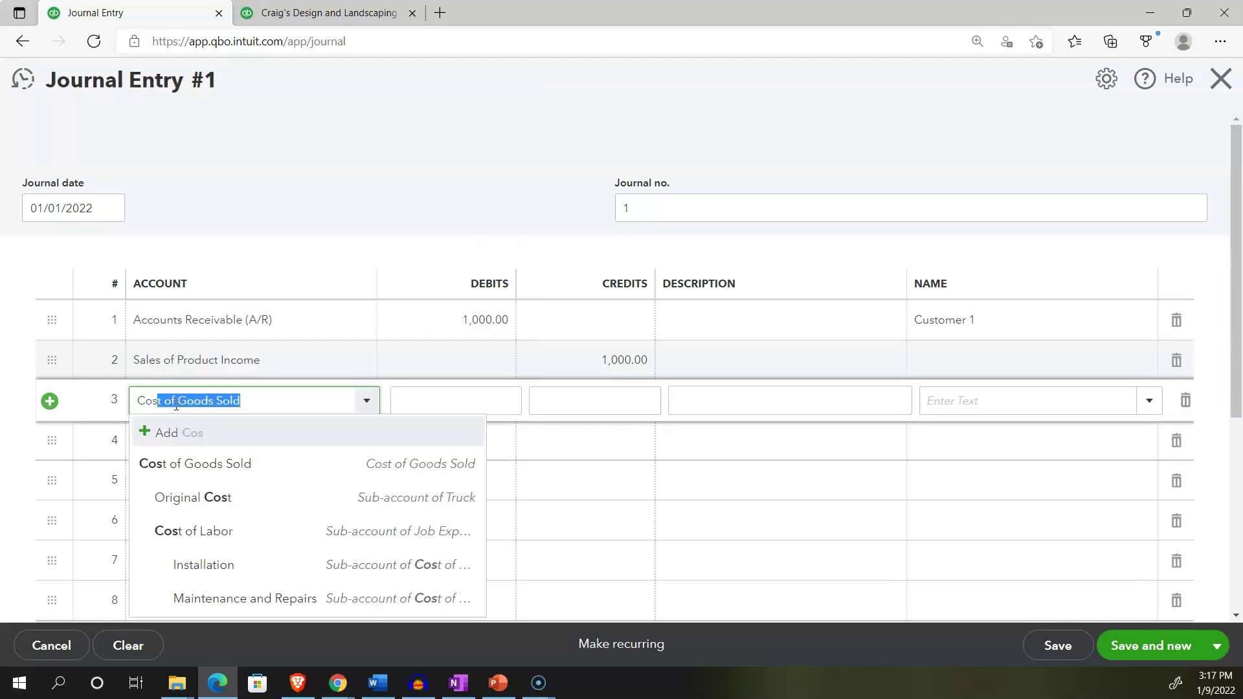
click(207, 465)
key(Tab)
text(800)
key(Tab)
key(Tab)
key(Tab)
key(Tab)
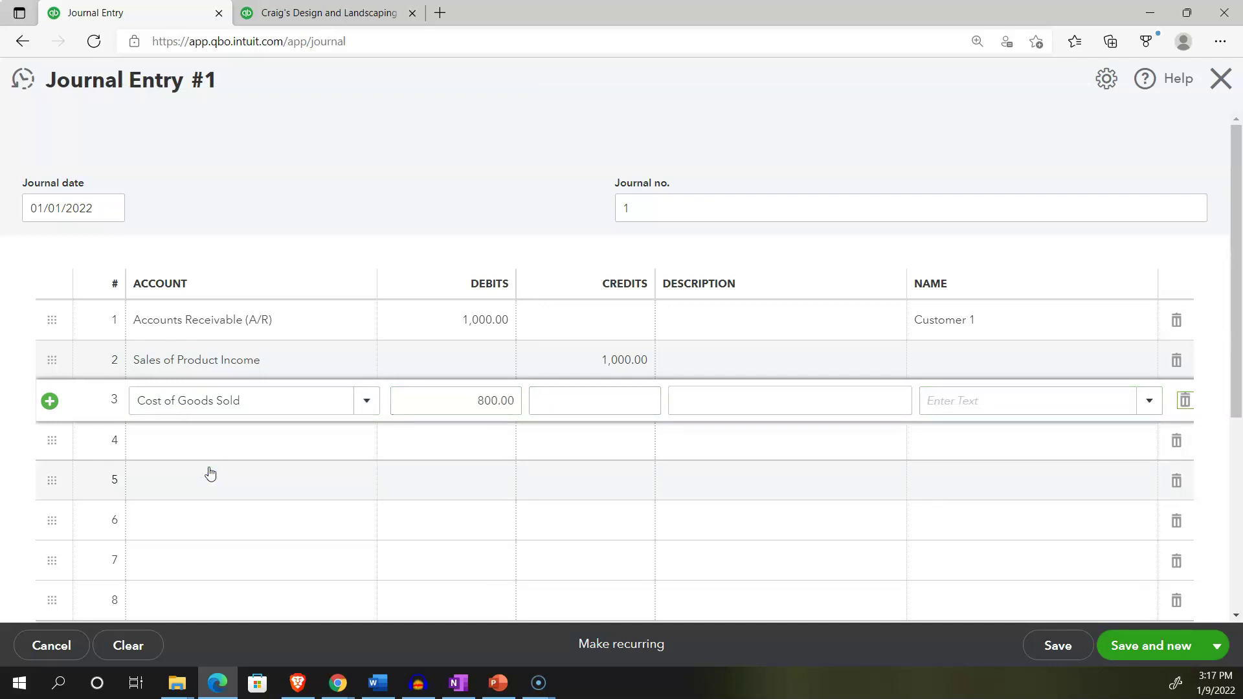
Step: Add an 800.00 credit to Inventory Asset on the fourth line of the journal entry
key(Tab)
text(I)
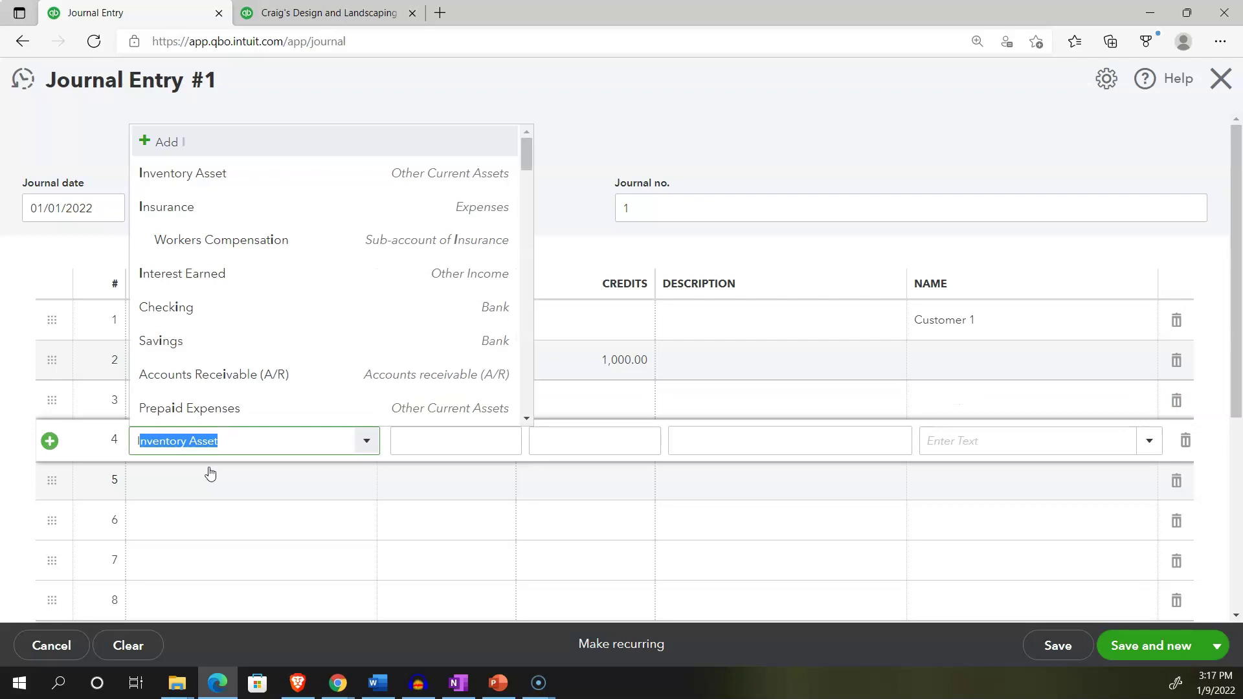
text(nv)
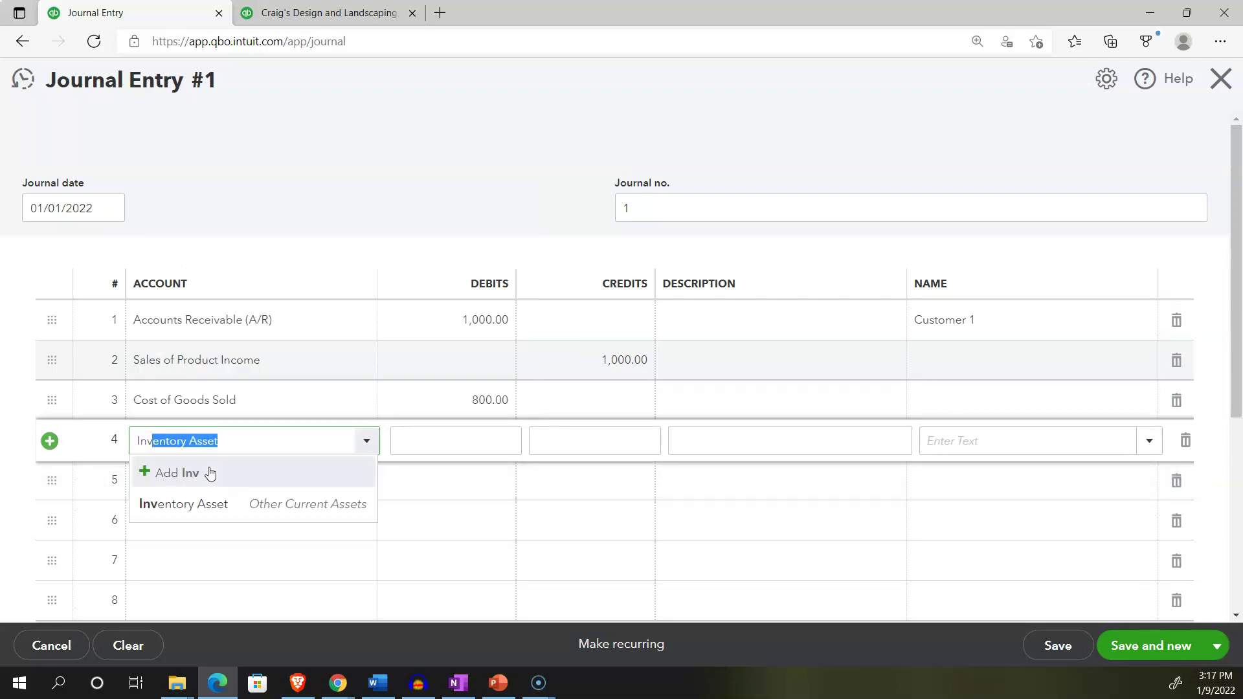
key(Tab)
key(Tab)
key(Tab)
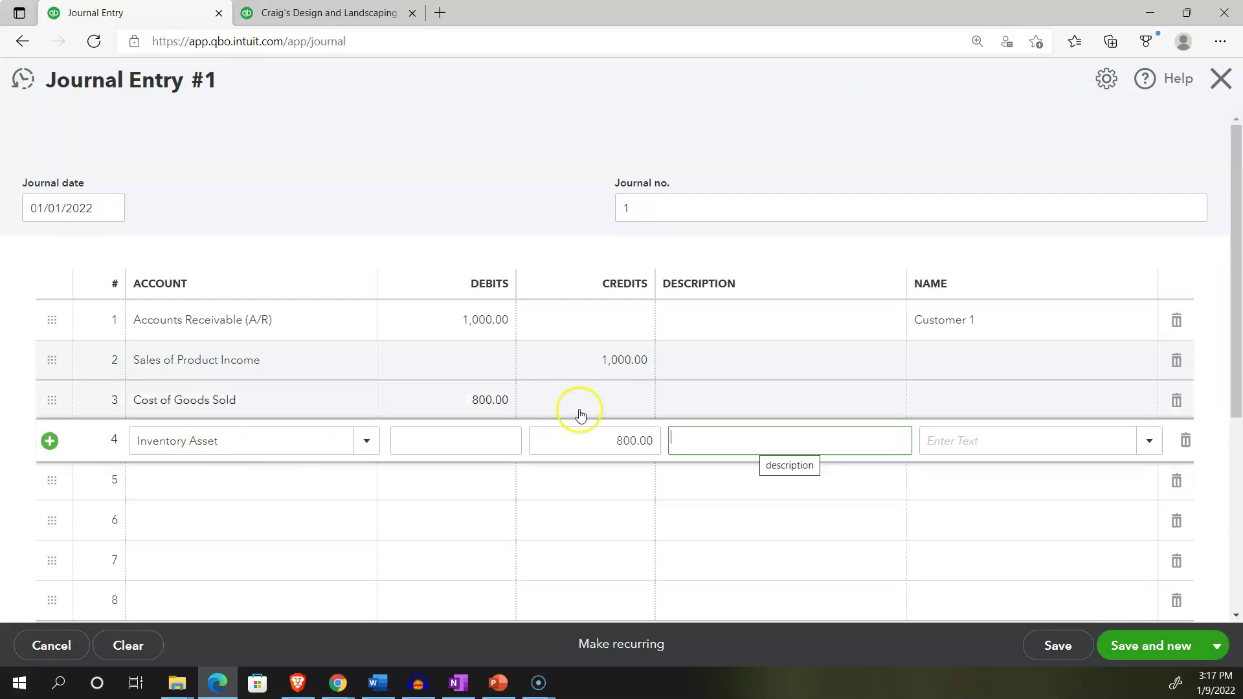
Step: Save the completed journal entry and close the form
click(920, 338)
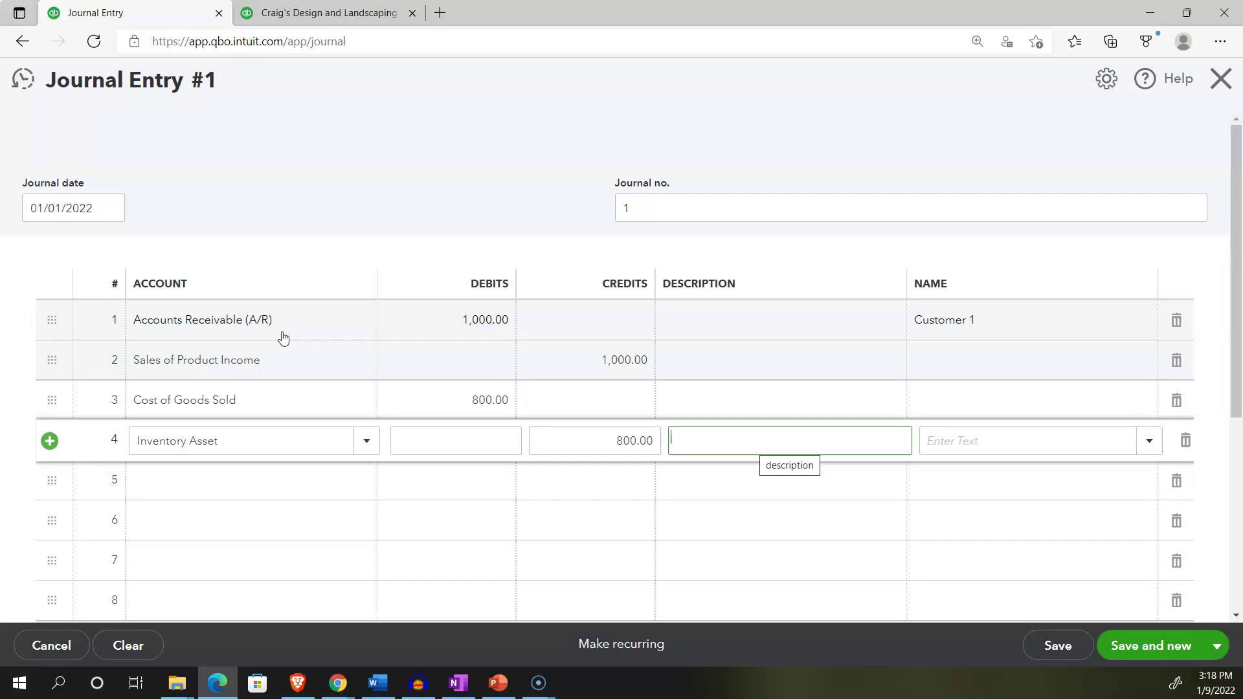
click(1216, 646)
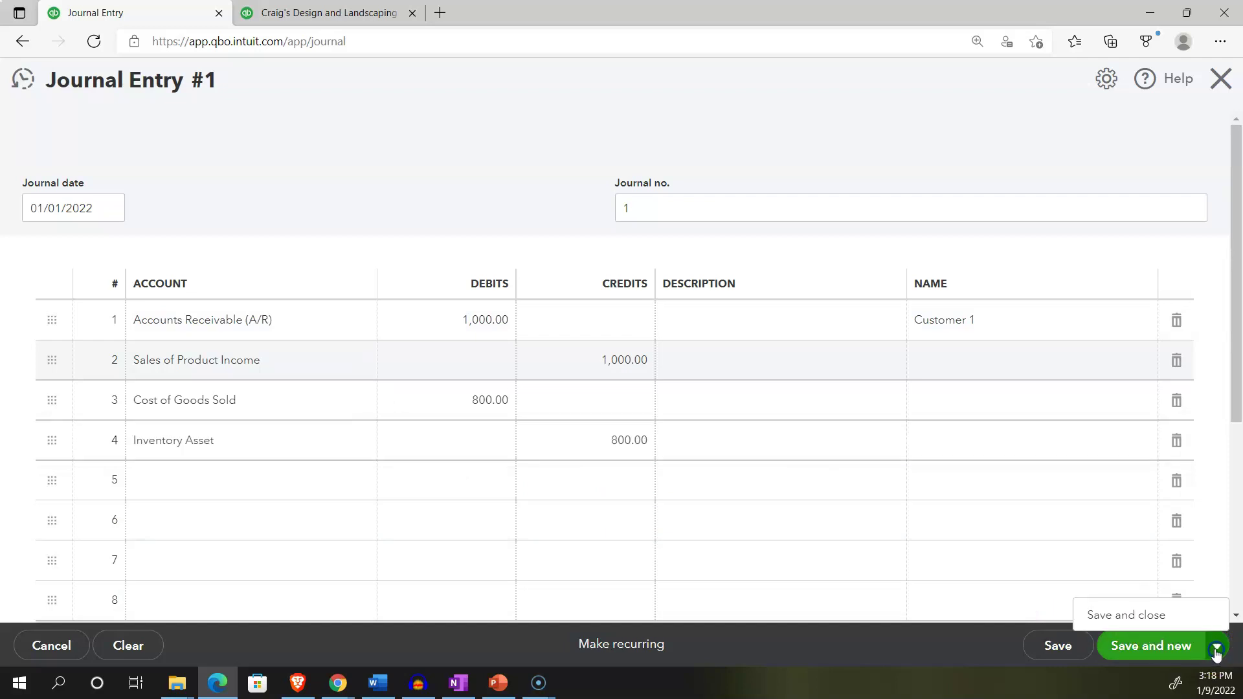
click(1150, 616)
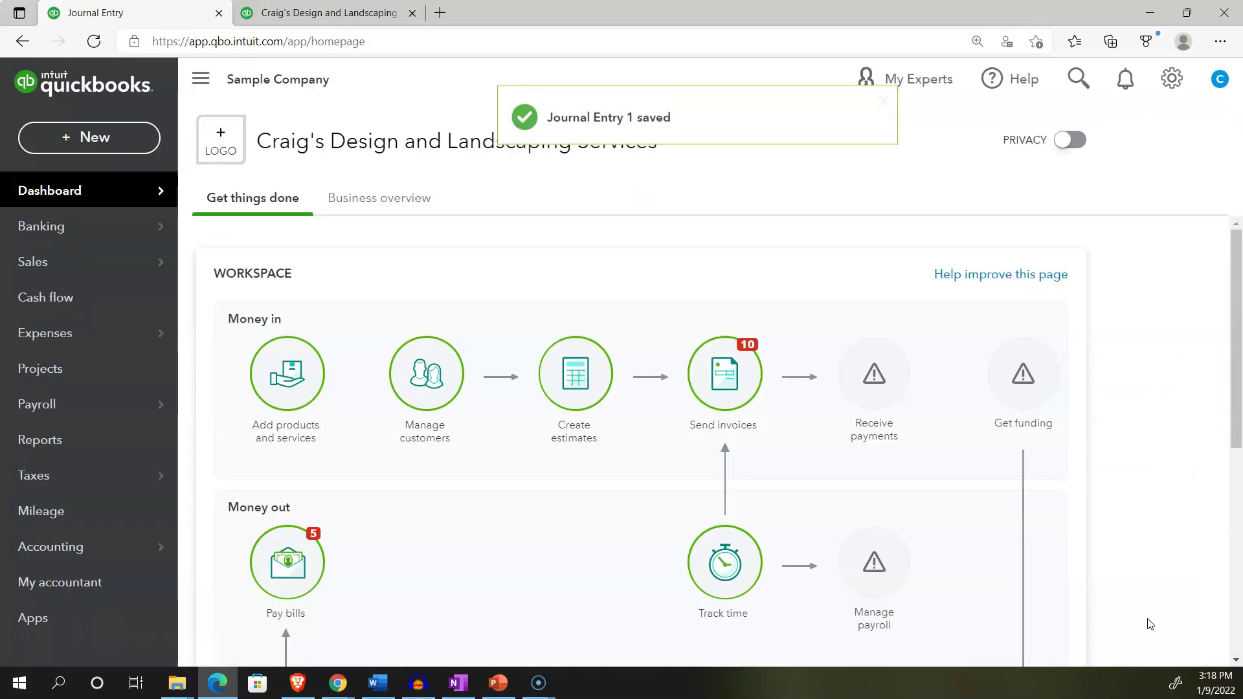
Step: Rerun the Trial Balance report in the other browser tab and collapse the navigation sidebar to enlarge the report
click(349, 11)
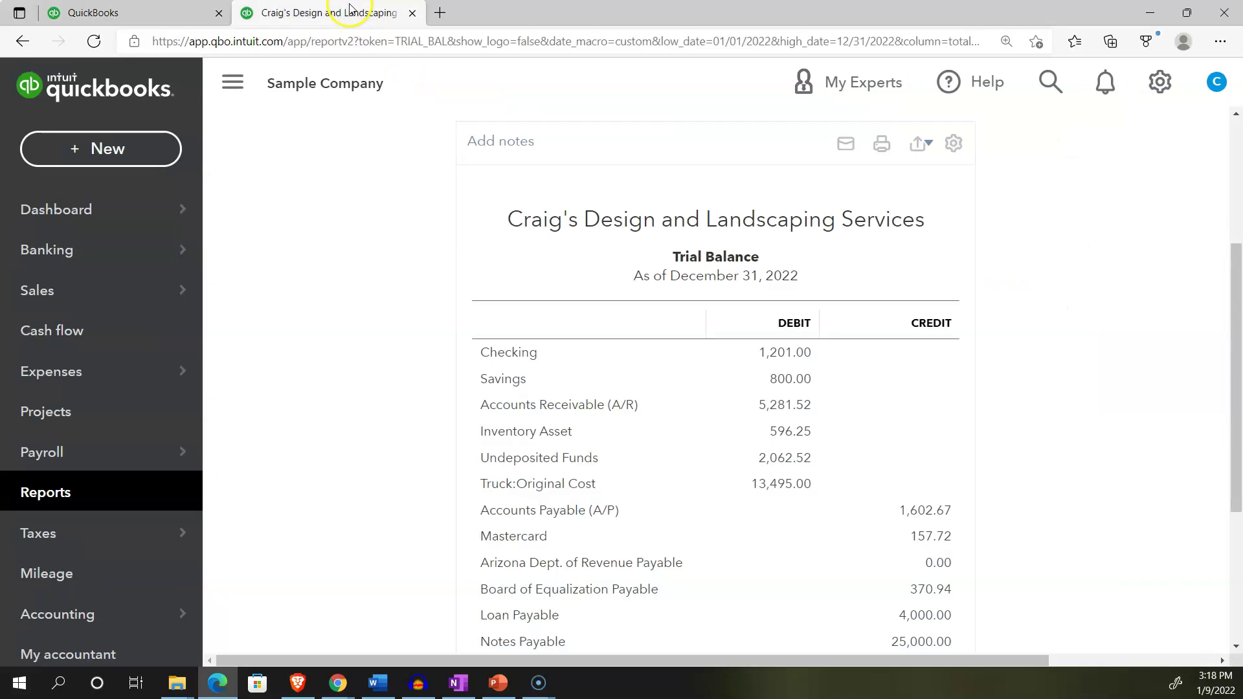
scroll(375, 279, up, 3)
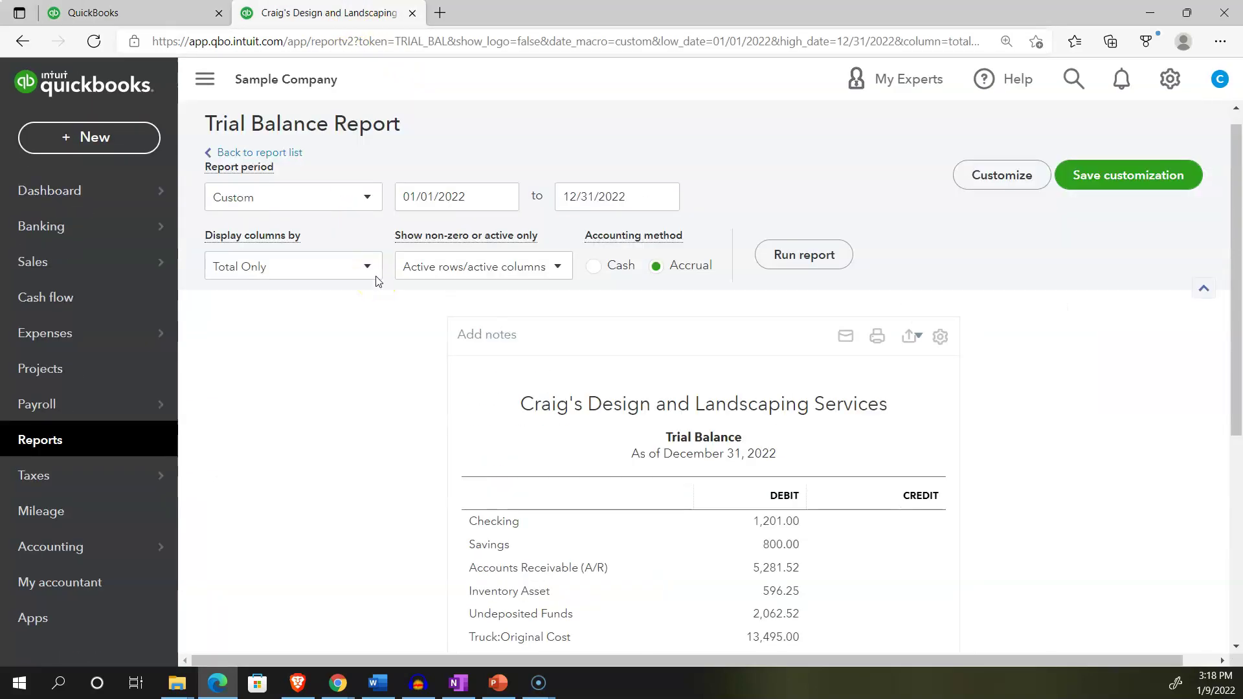
click(779, 272)
click(204, 78)
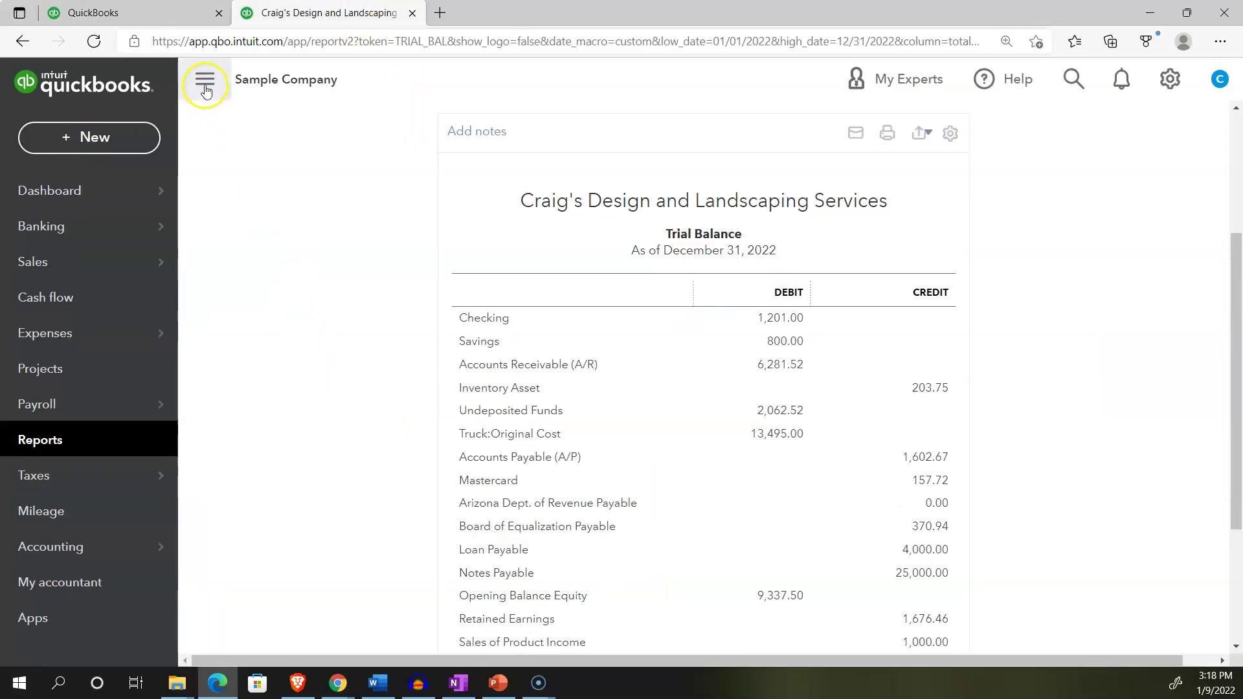
key(ctrl+plus)
key(ctrl+plus)
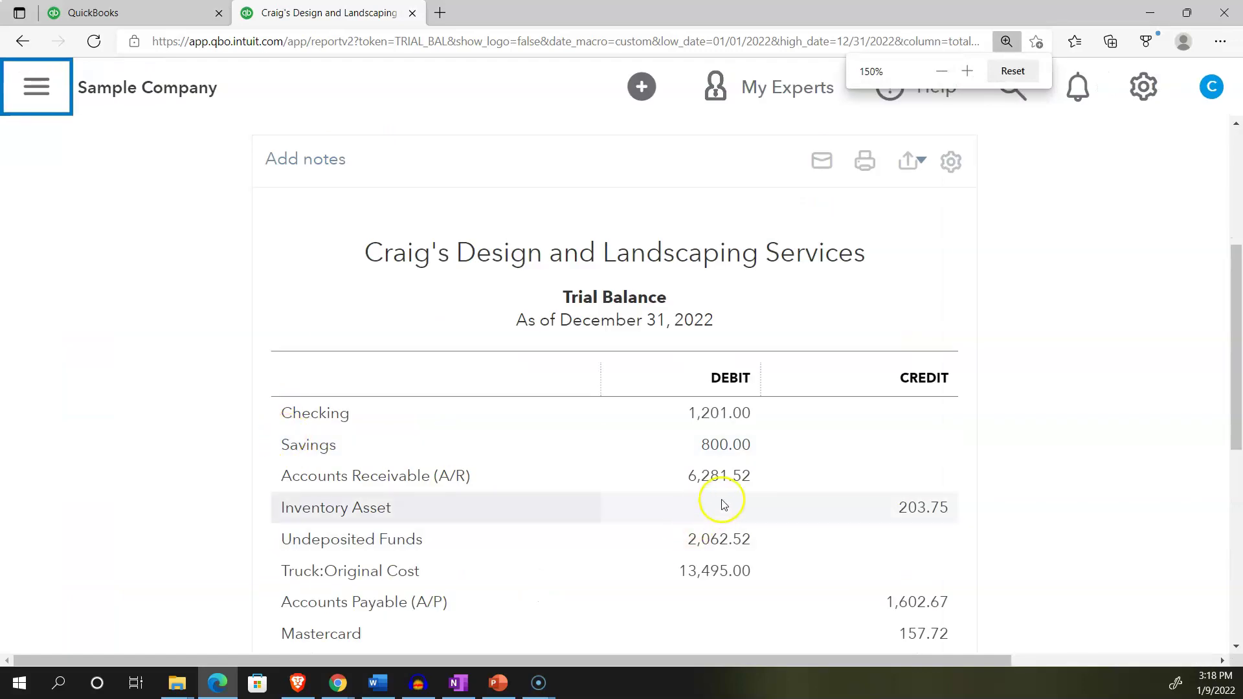
Step: Open the transaction detail behind the Accounts Receivable (A/R) balance, review it, and return to the trial balance
click(721, 476)
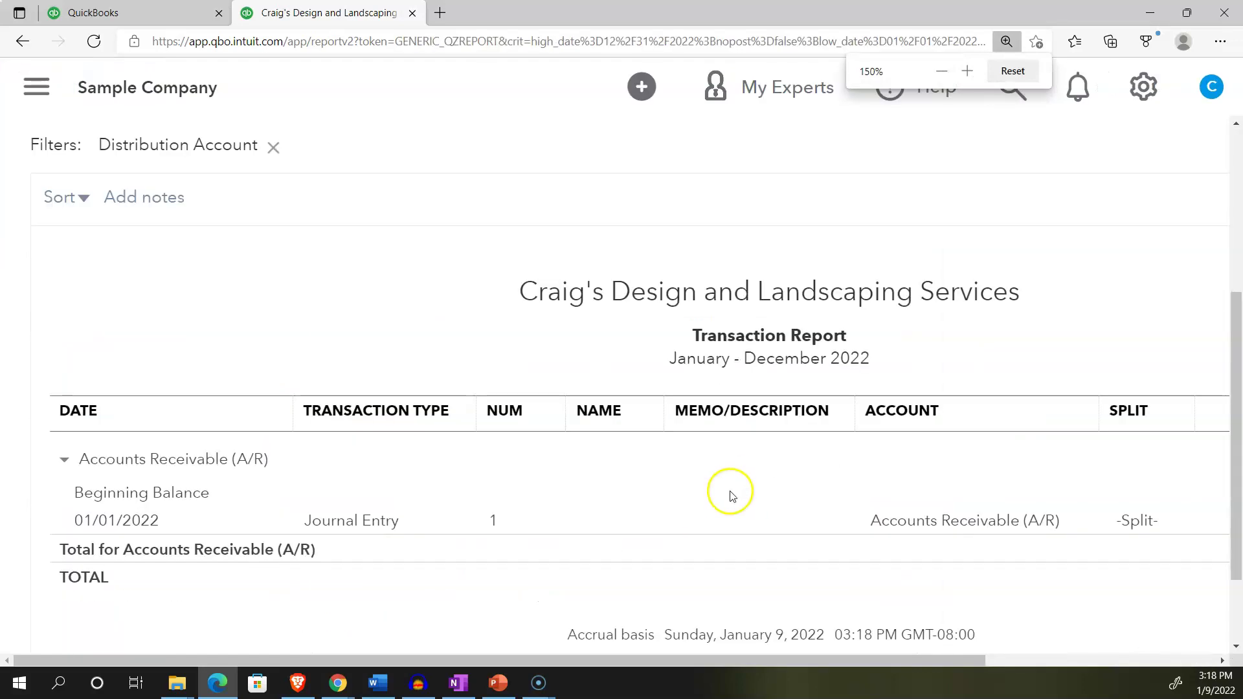
key(ctrl+minus)
key(ctrl+minus)
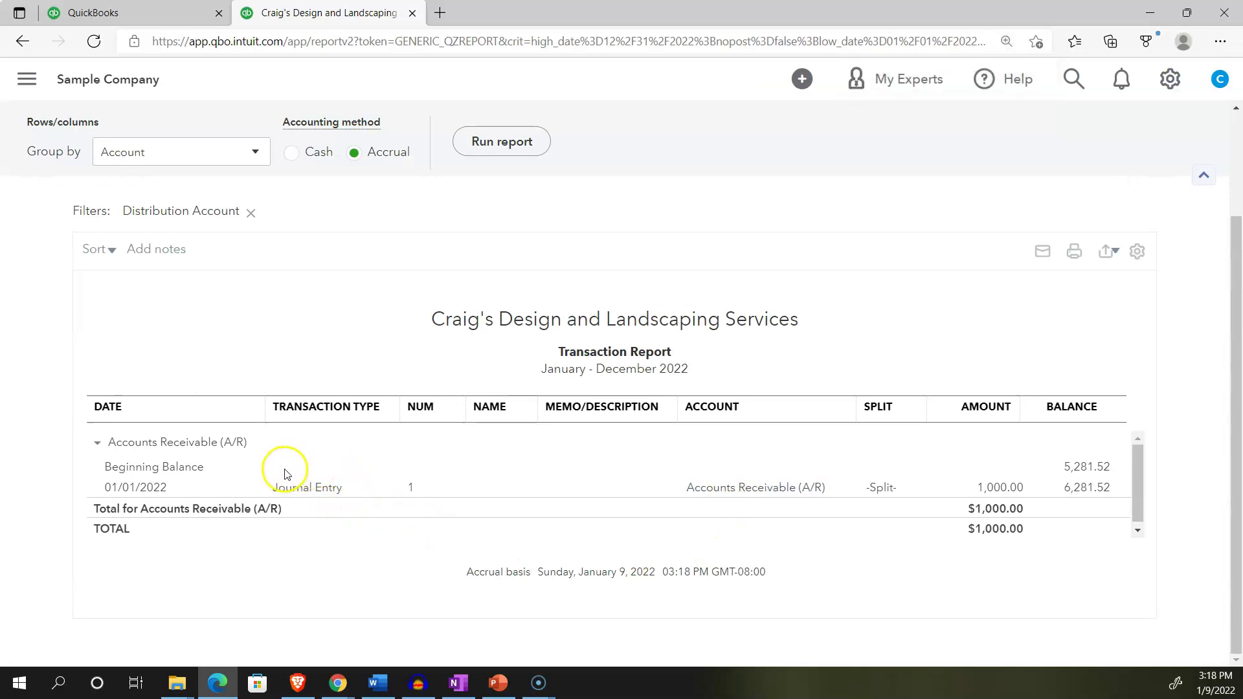
scroll(239, 385, up, 2)
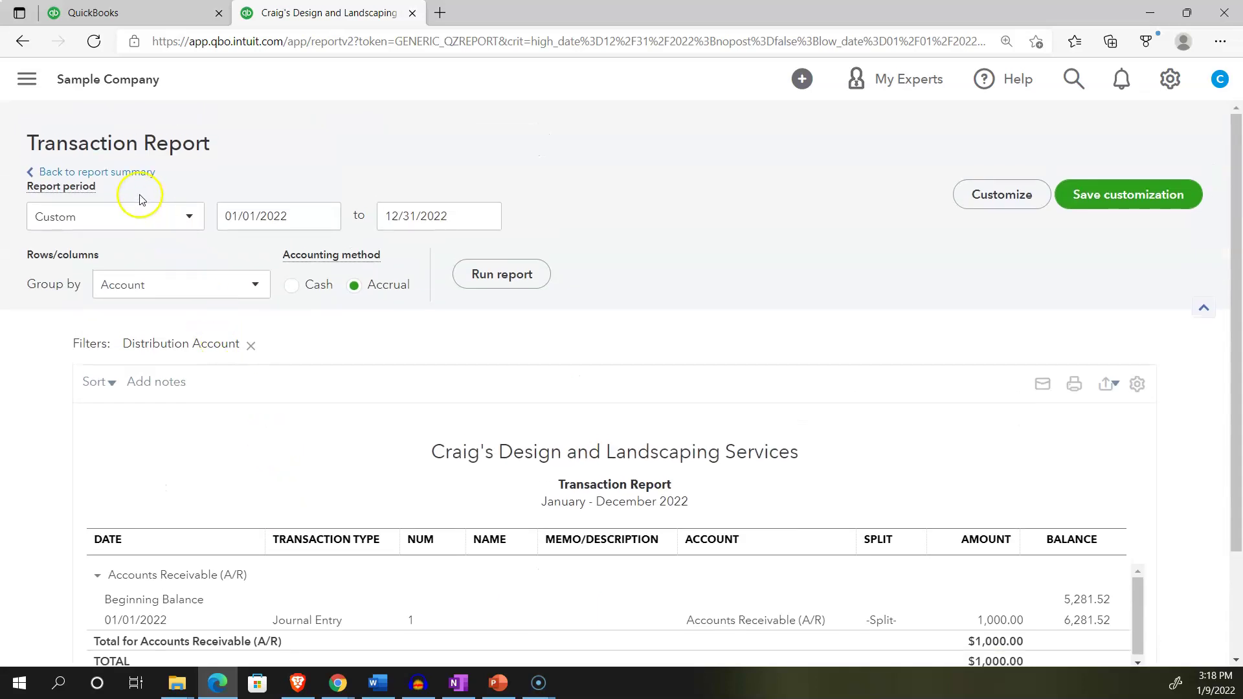
click(123, 172)
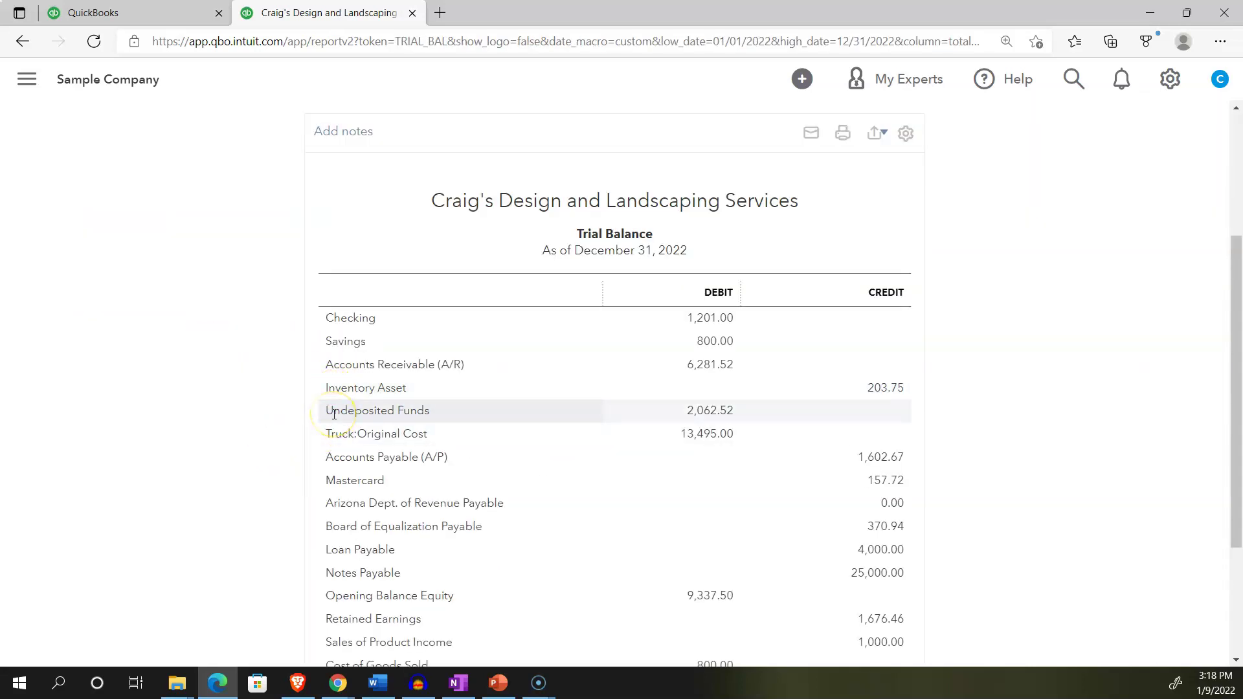
Step: Review the Sales of Product Income transactions and the journal entry behind them, and go back to the trial balance
scroll(335, 414, down, 3)
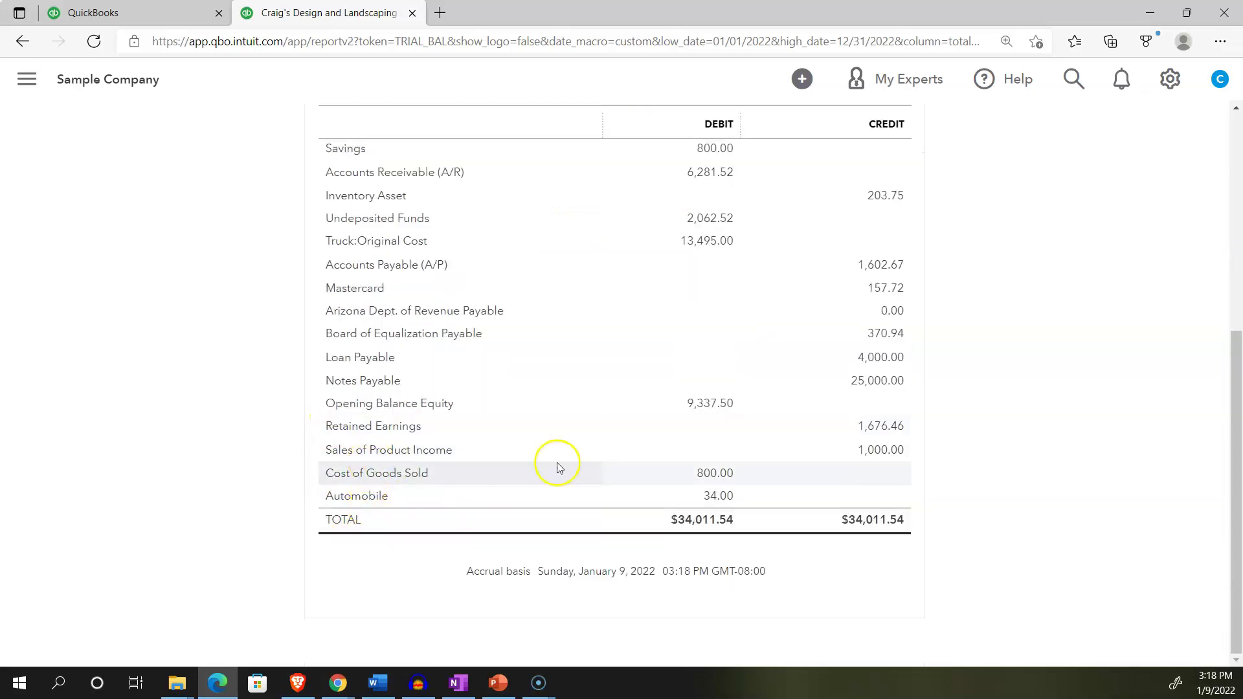
click(865, 451)
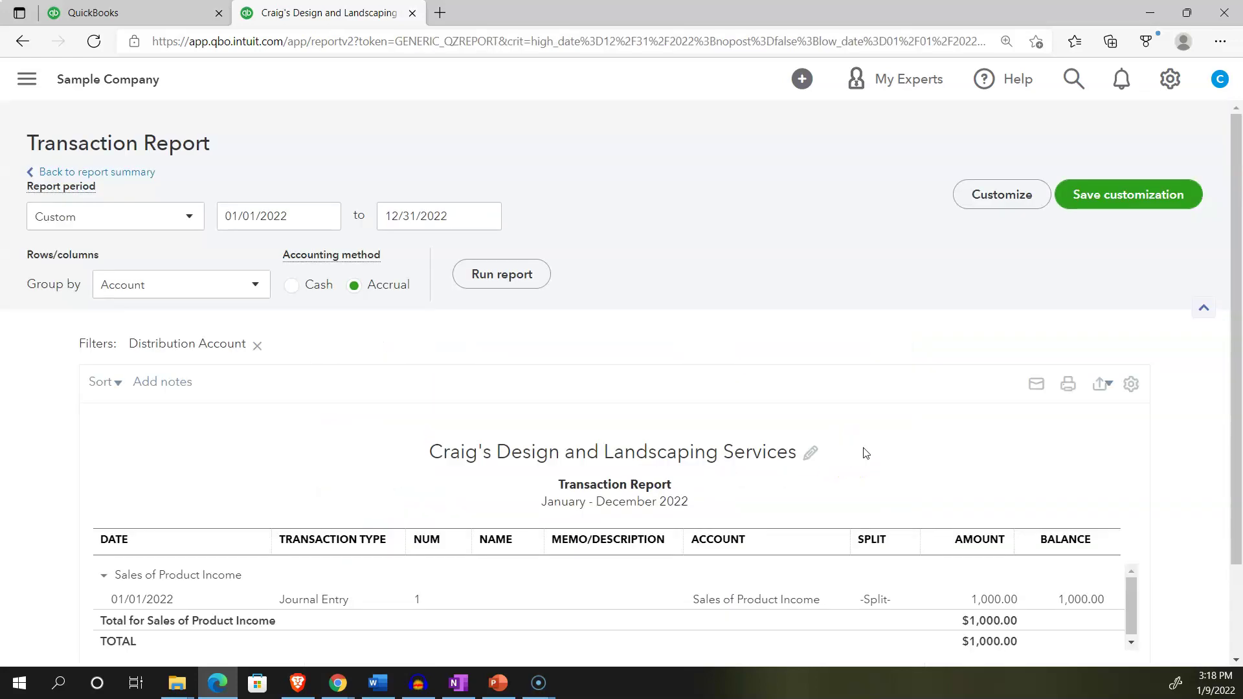
scroll(864, 452, down, 1)
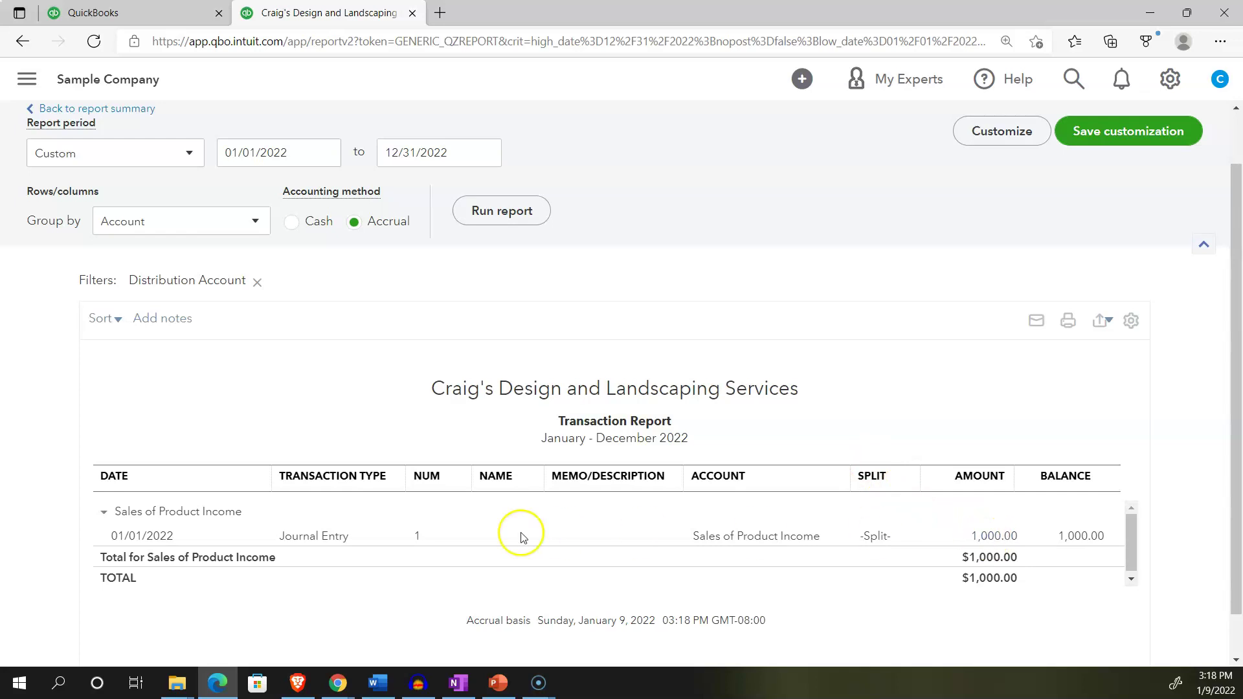
click(327, 537)
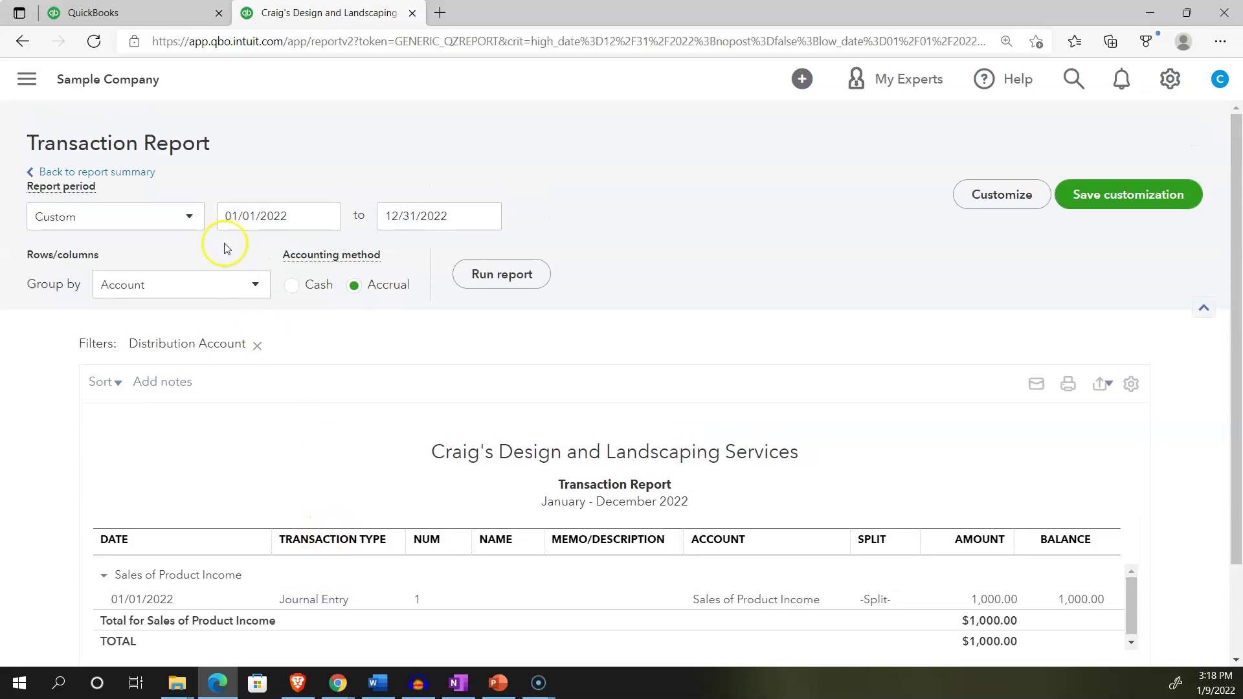
click(132, 170)
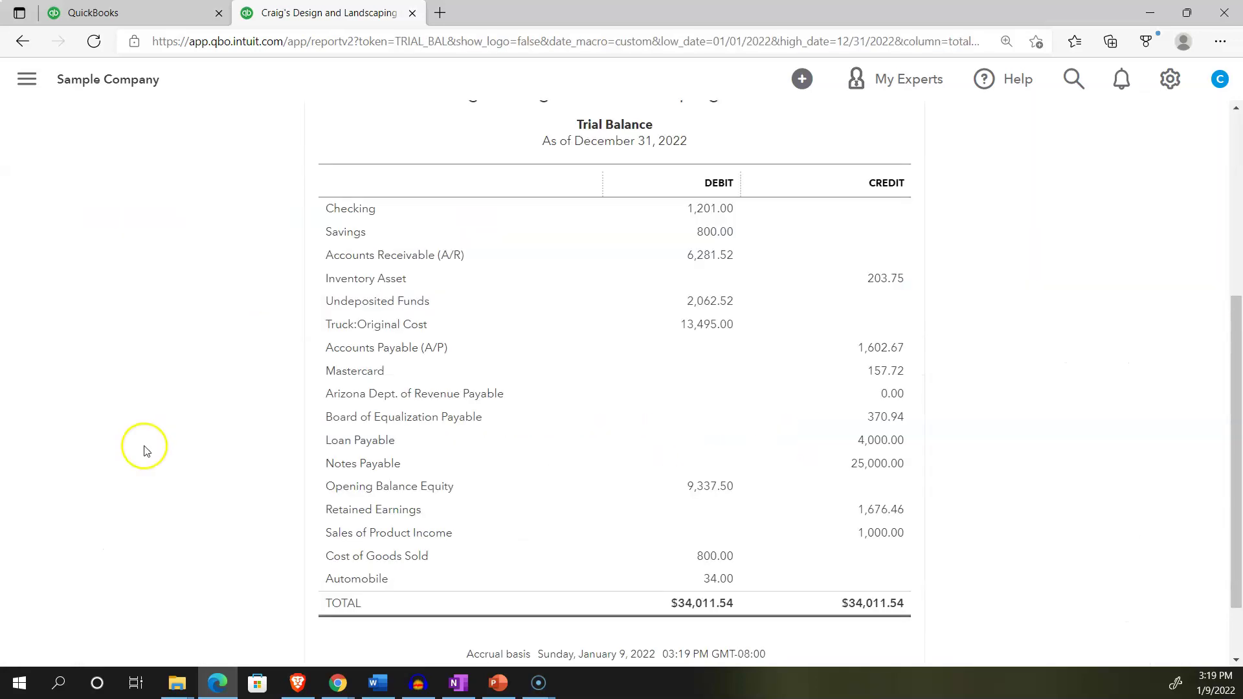
Step: Examine the transactions behind the Inventory Asset balance and return to the trial balance
click(886, 277)
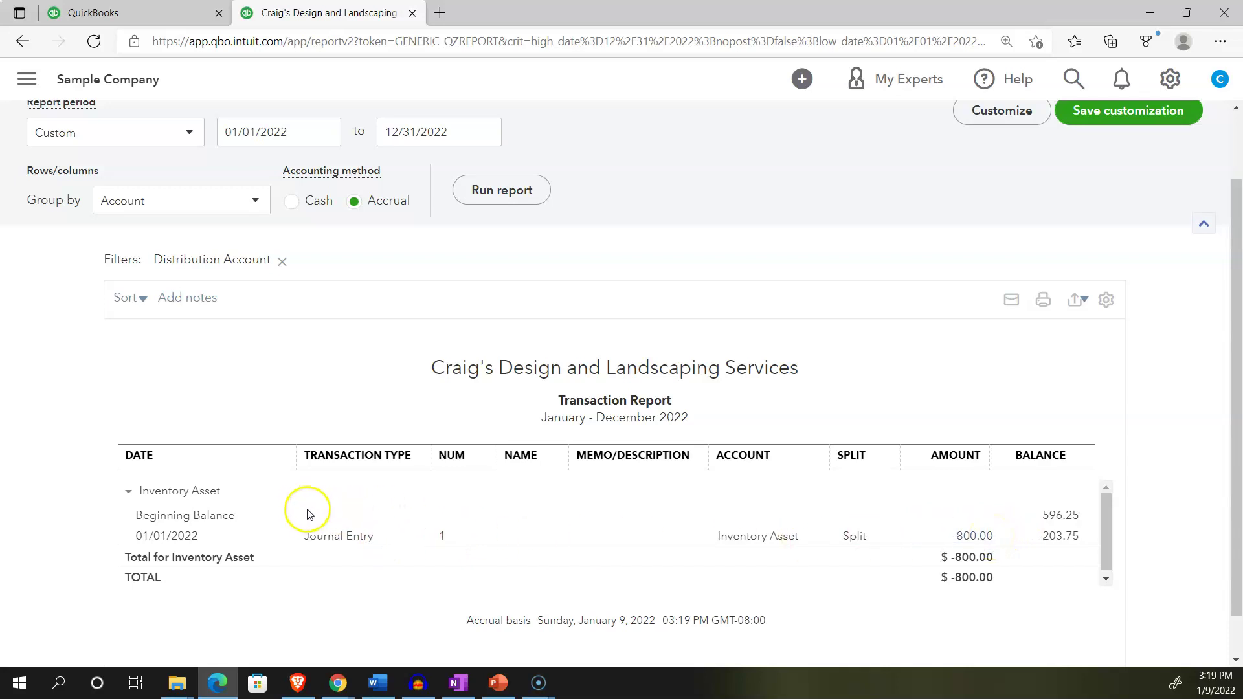
scroll(293, 510, up, 2)
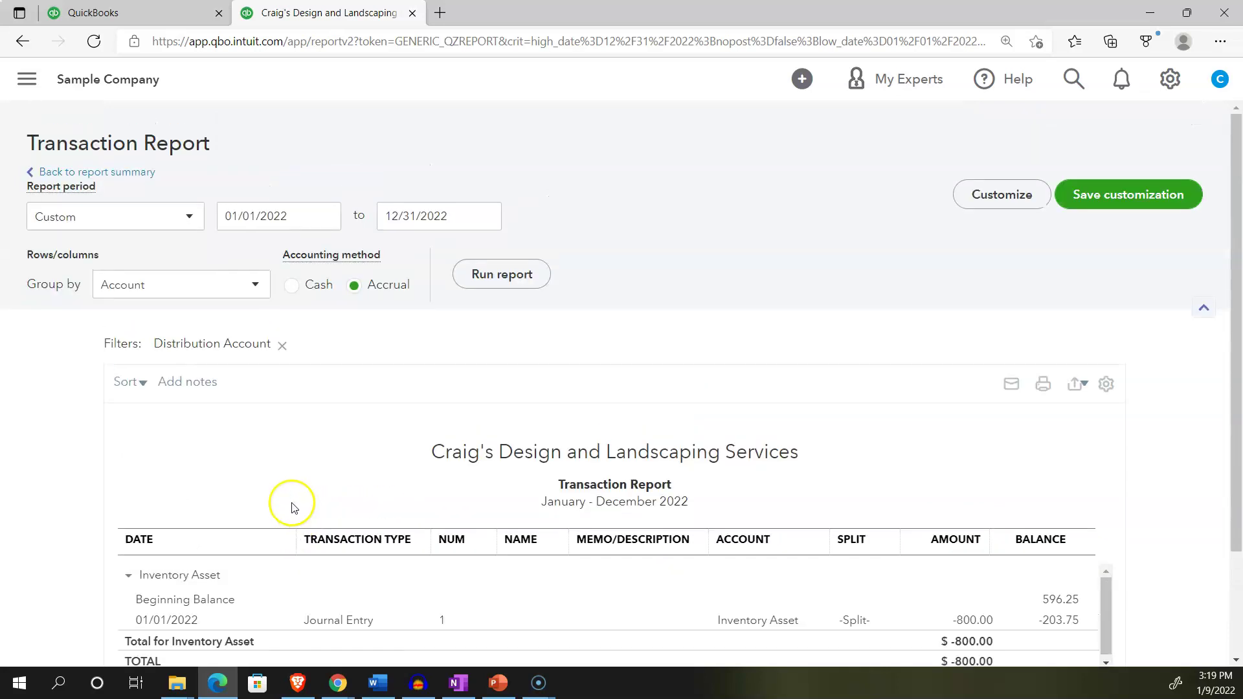
click(120, 172)
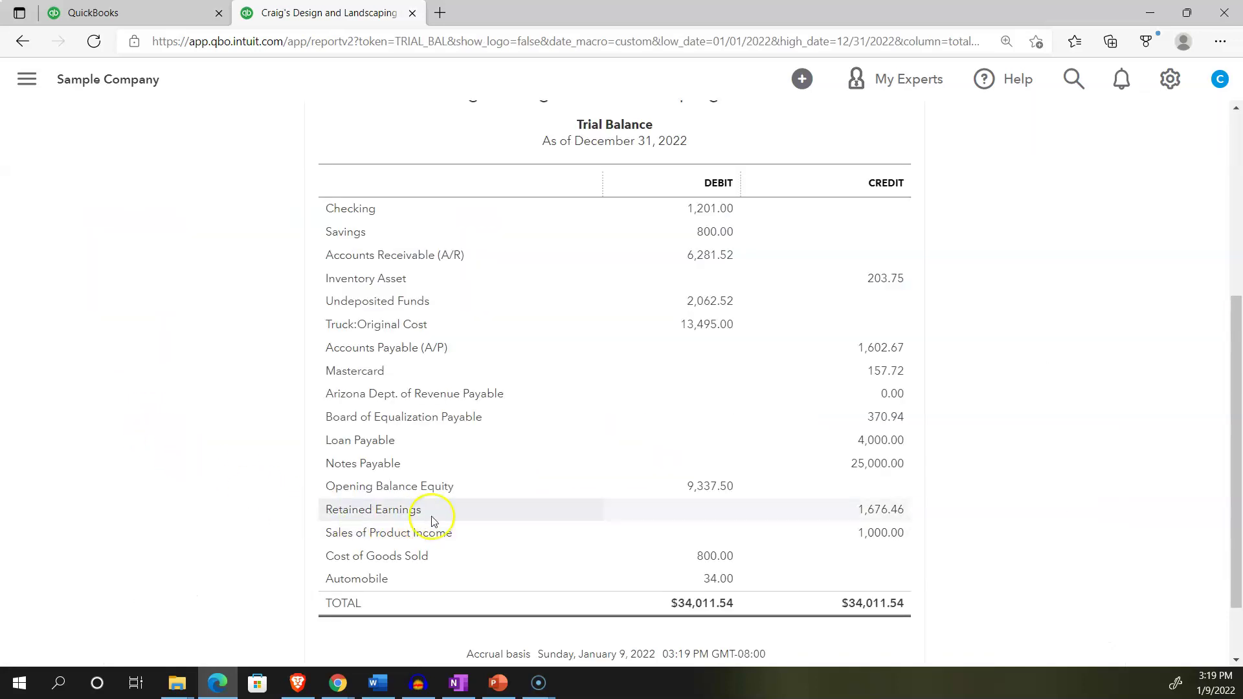
Step: Check the transactions behind the Cost of Goods Sold amount and go back to the trial balance
click(704, 556)
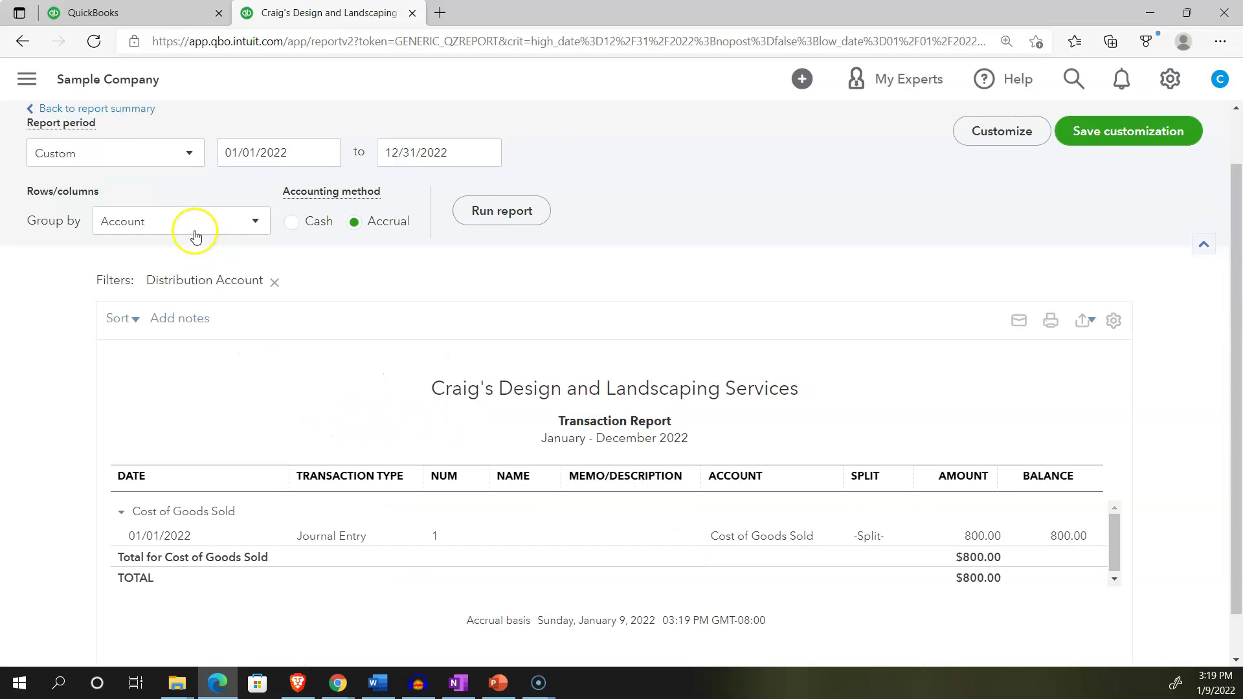
click(90, 109)
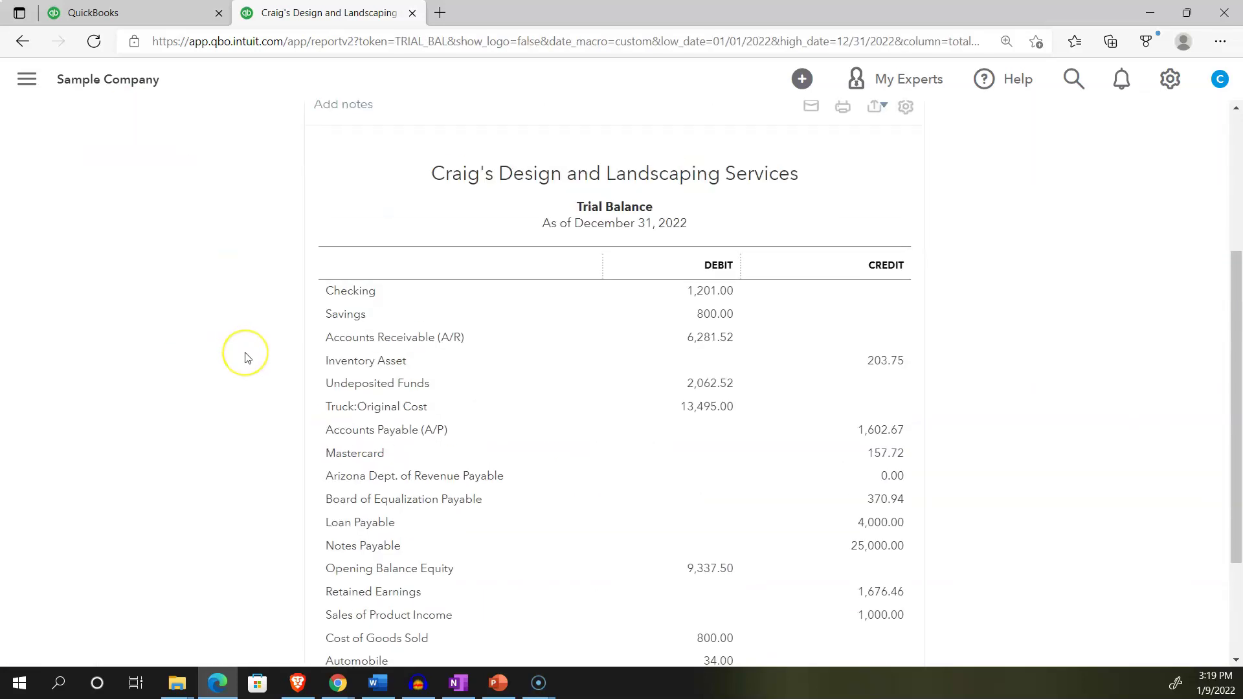
scroll(244, 357, up, 1)
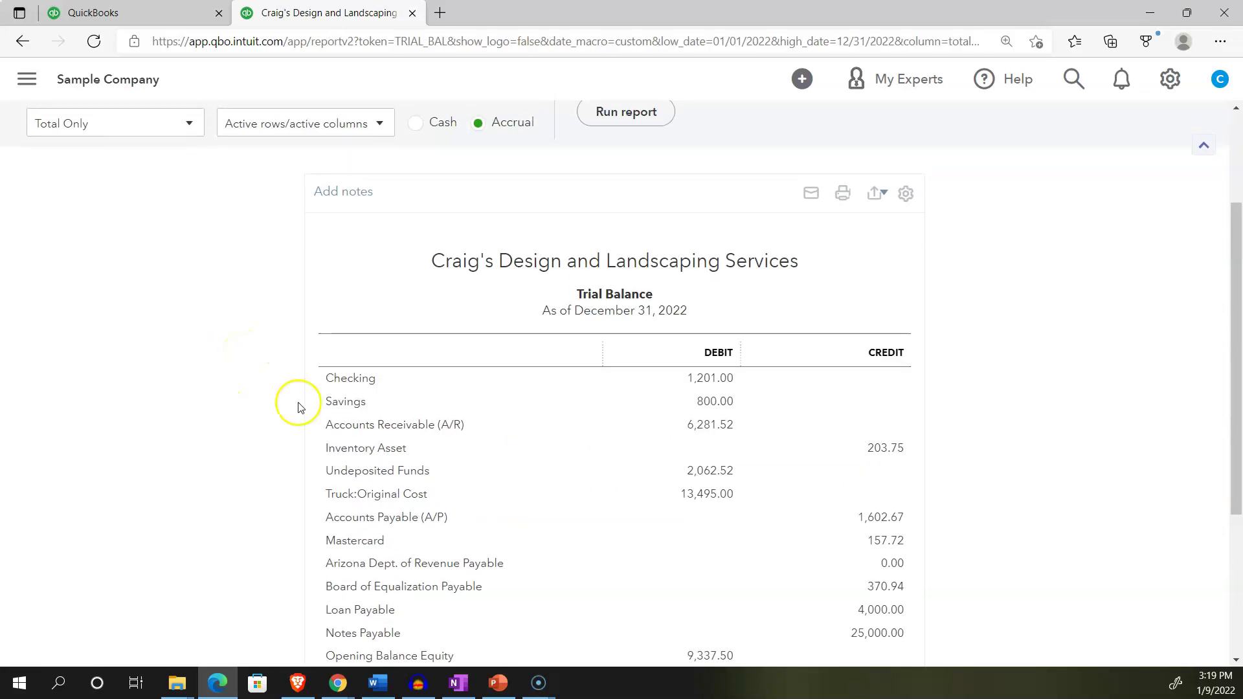
Step: Duplicate the Trial Balance browser tab so another report can be opened alongside it
right_click(326, 14)
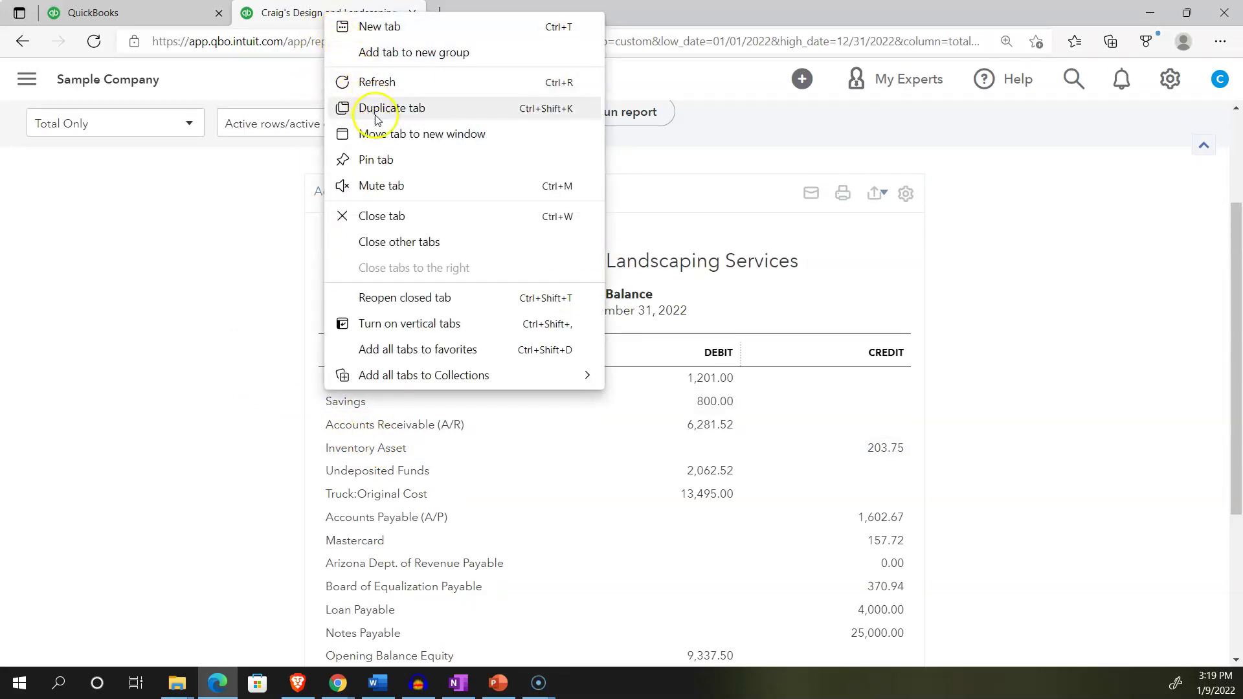
click(396, 114)
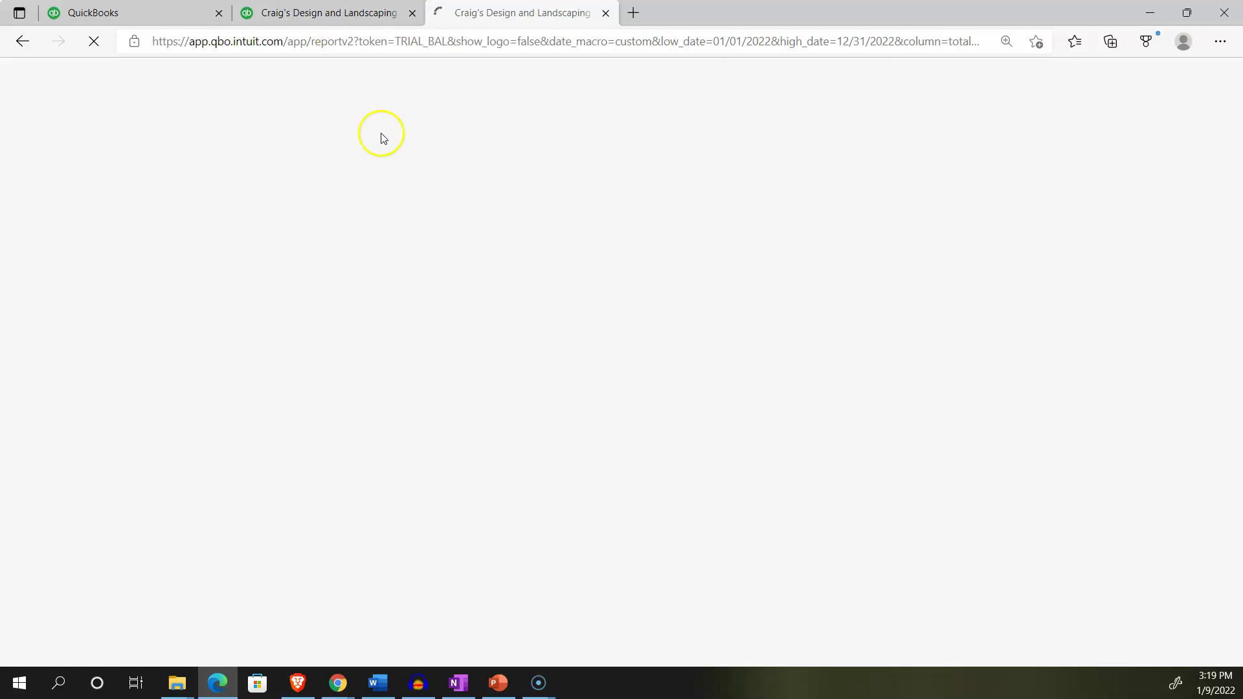
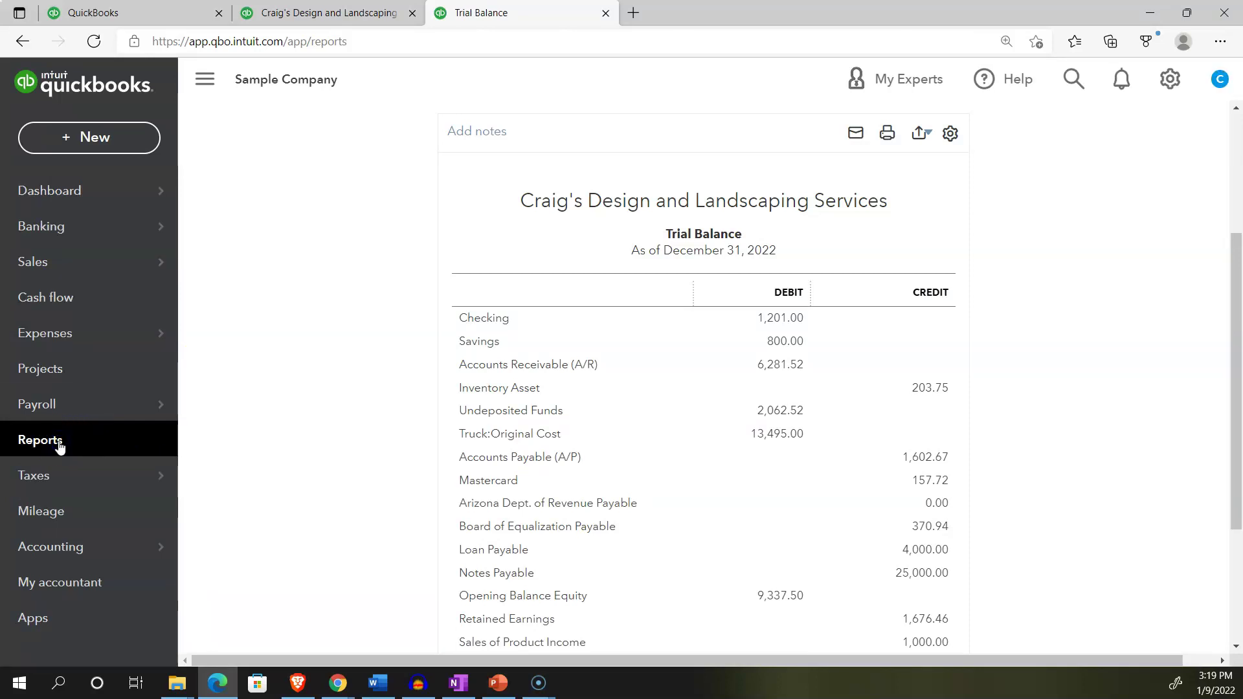
Step: Find and open the Inventory Valuation Summary report and review the asset values of the inventory items down to the total
click(786, 194)
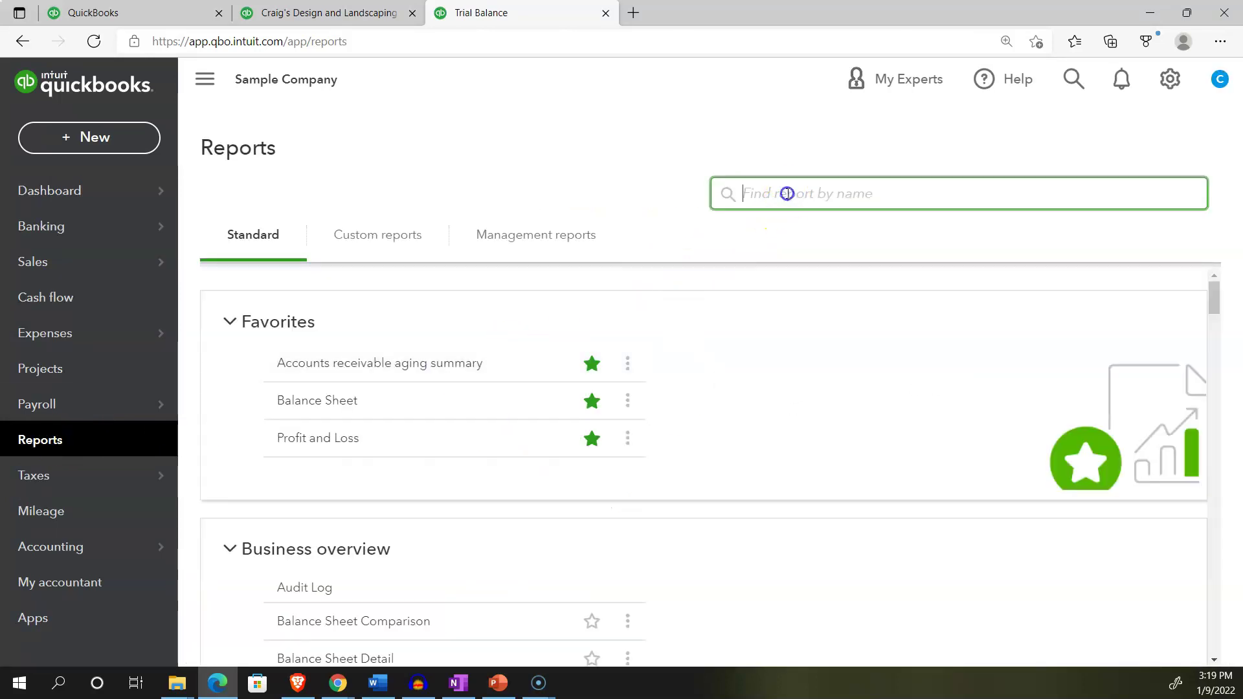
text(inve)
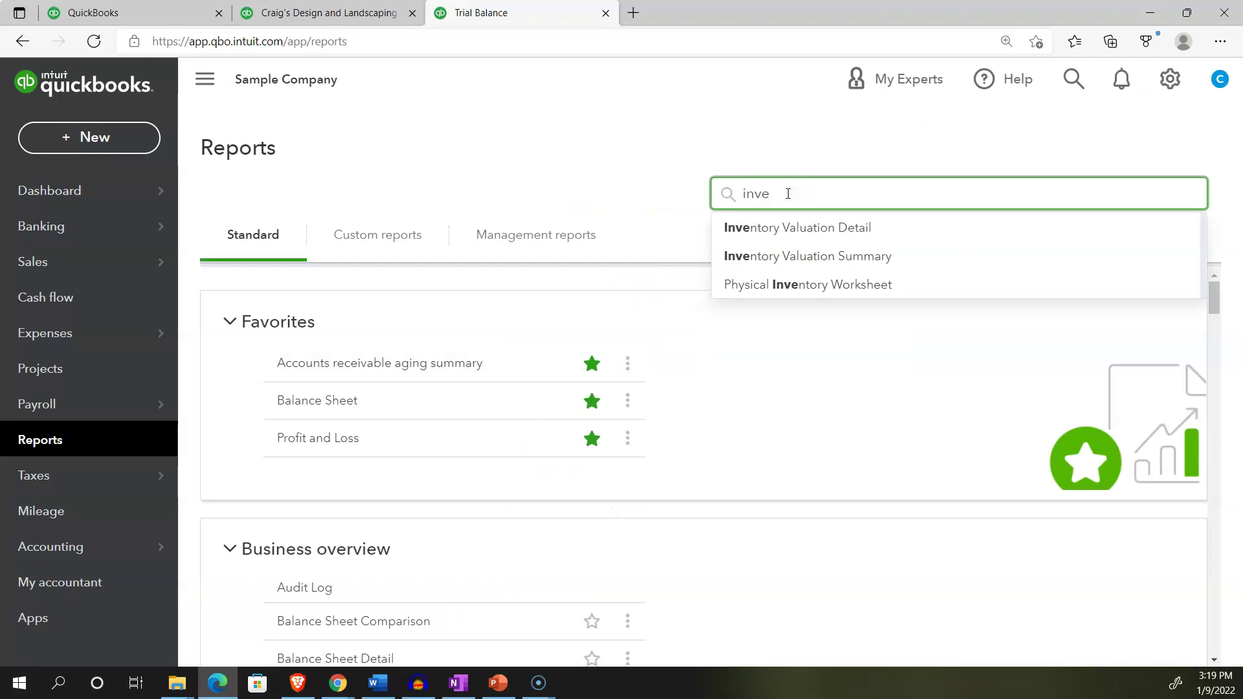
key(Down)
key(Down)
key(Return)
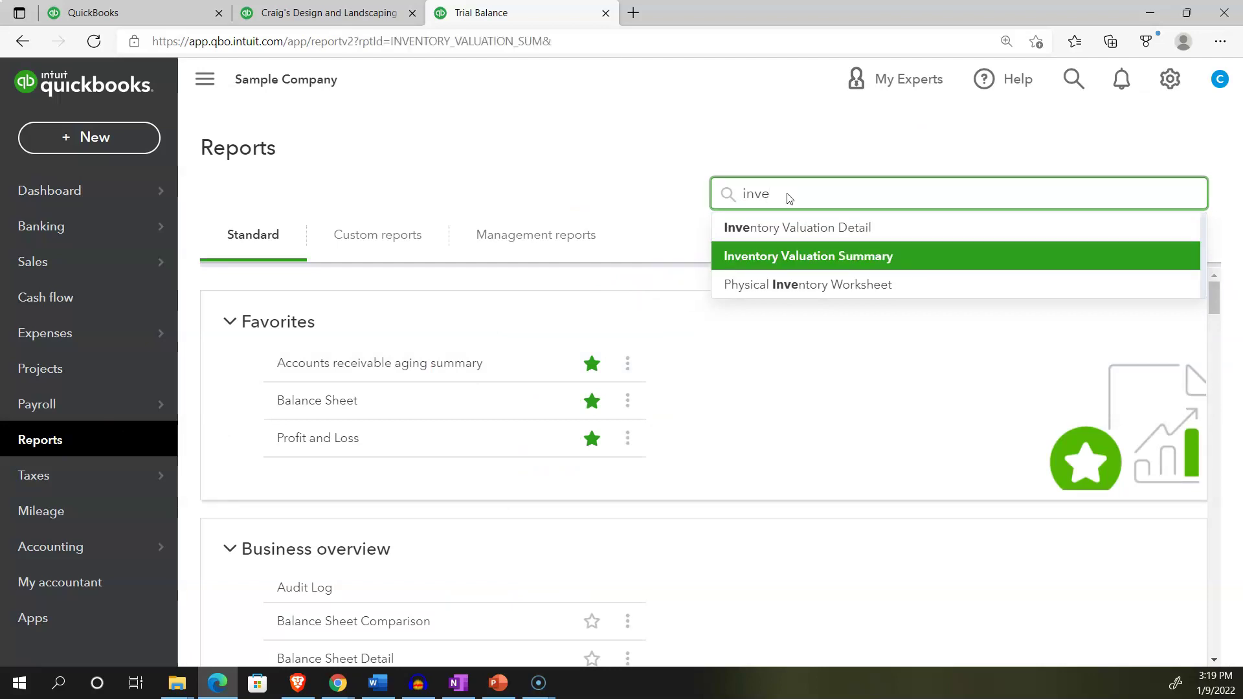
scroll(402, 358, up, 3)
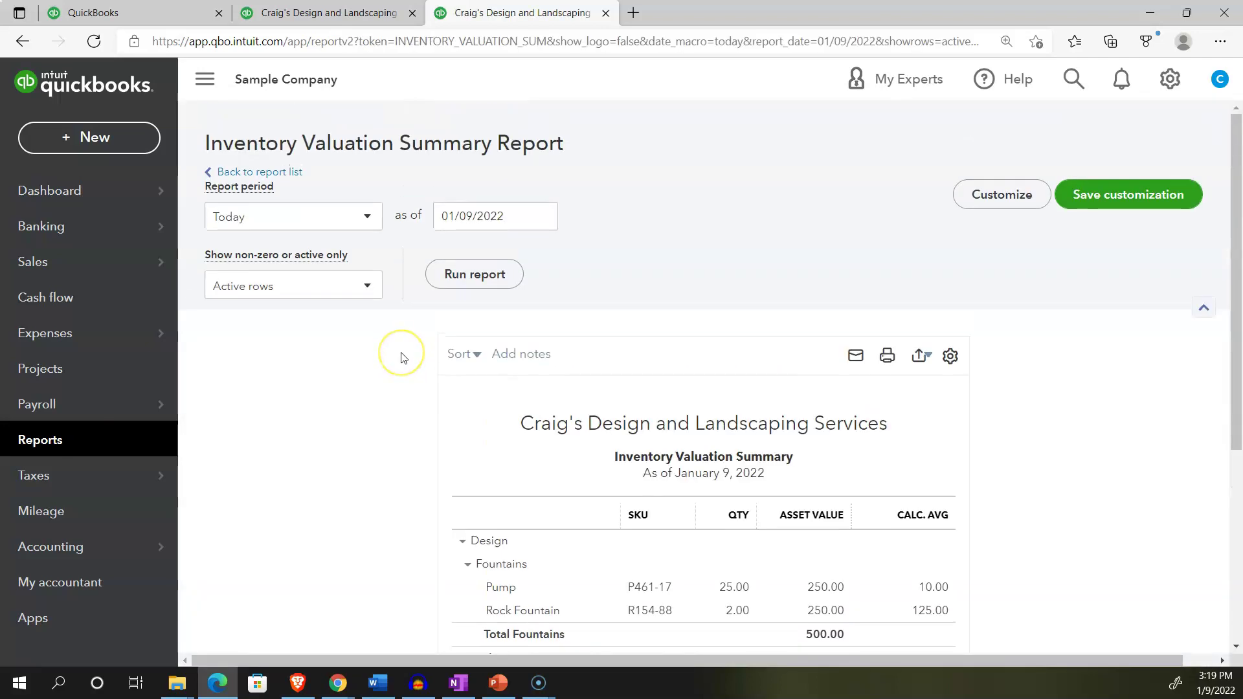
scroll(401, 358, down, 4)
scroll(453, 388, down, 1)
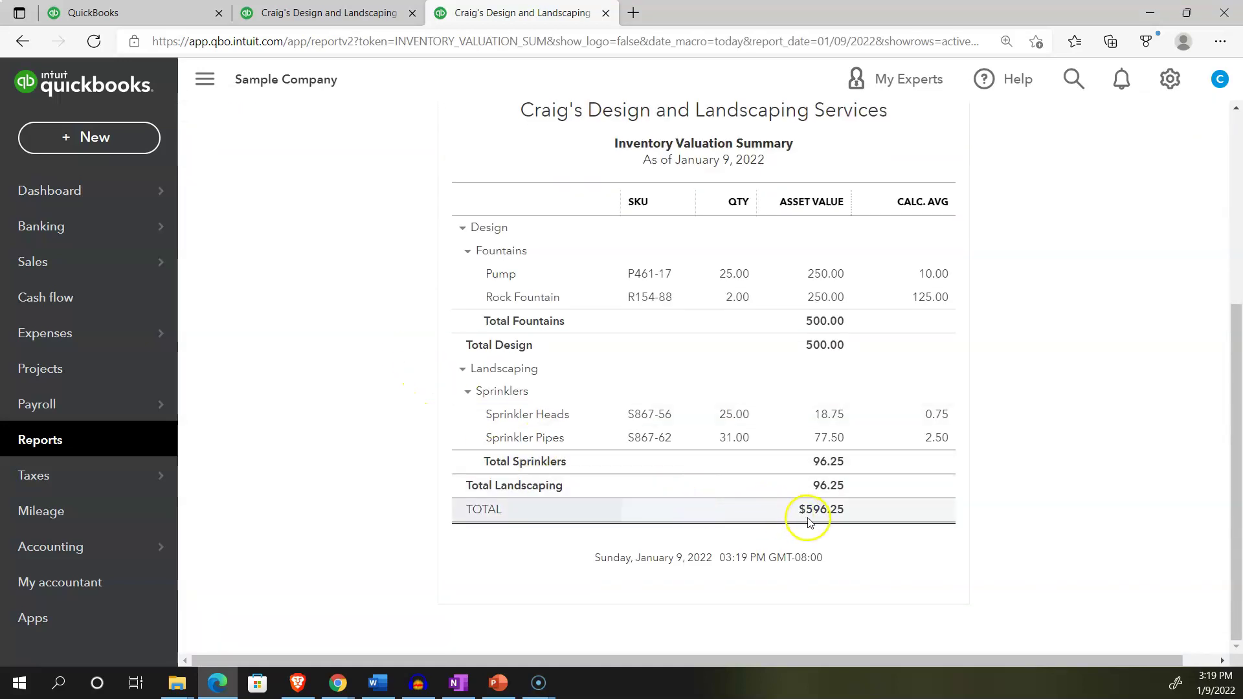
Step: Compare the Inventory Asset balance on the trial balance with the total of the Inventory Valuation Summary
click(353, 16)
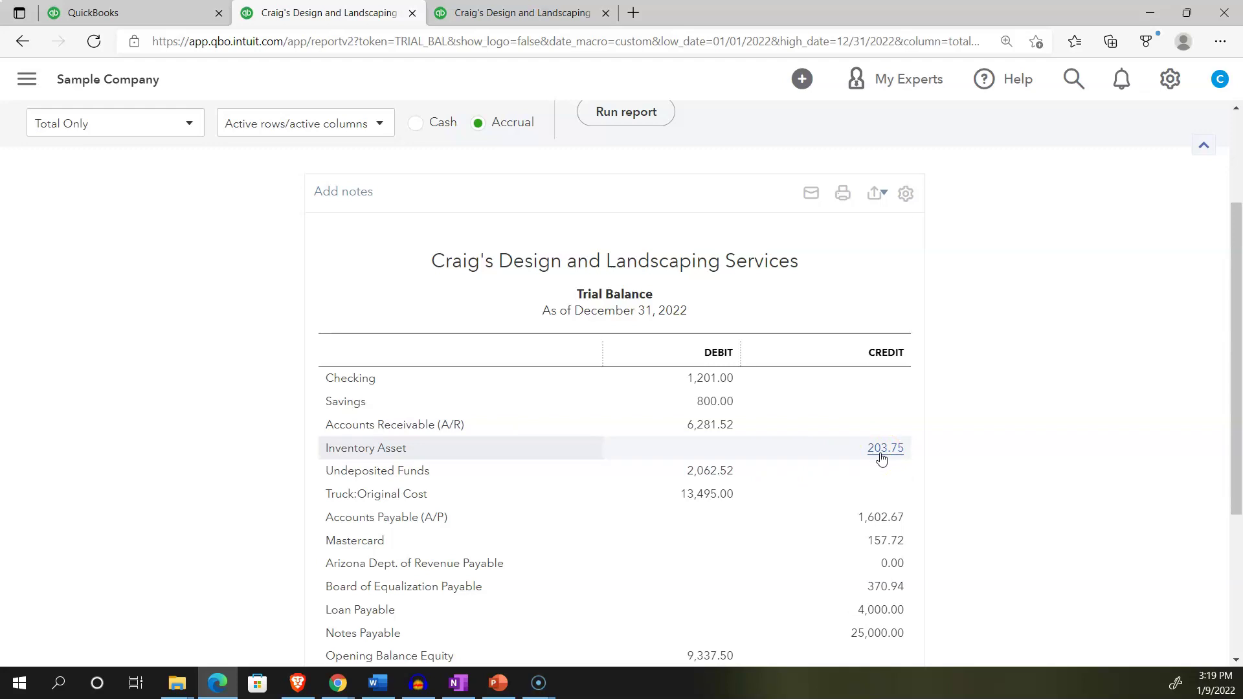
click(537, 13)
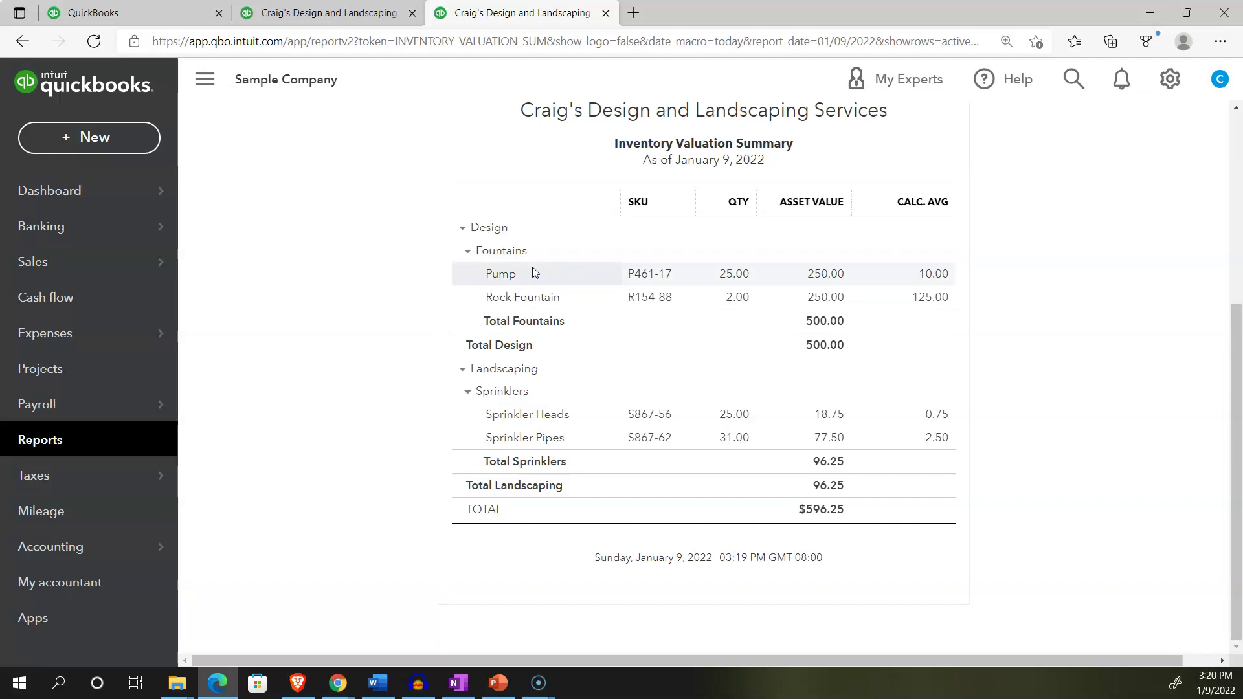
click(375, 19)
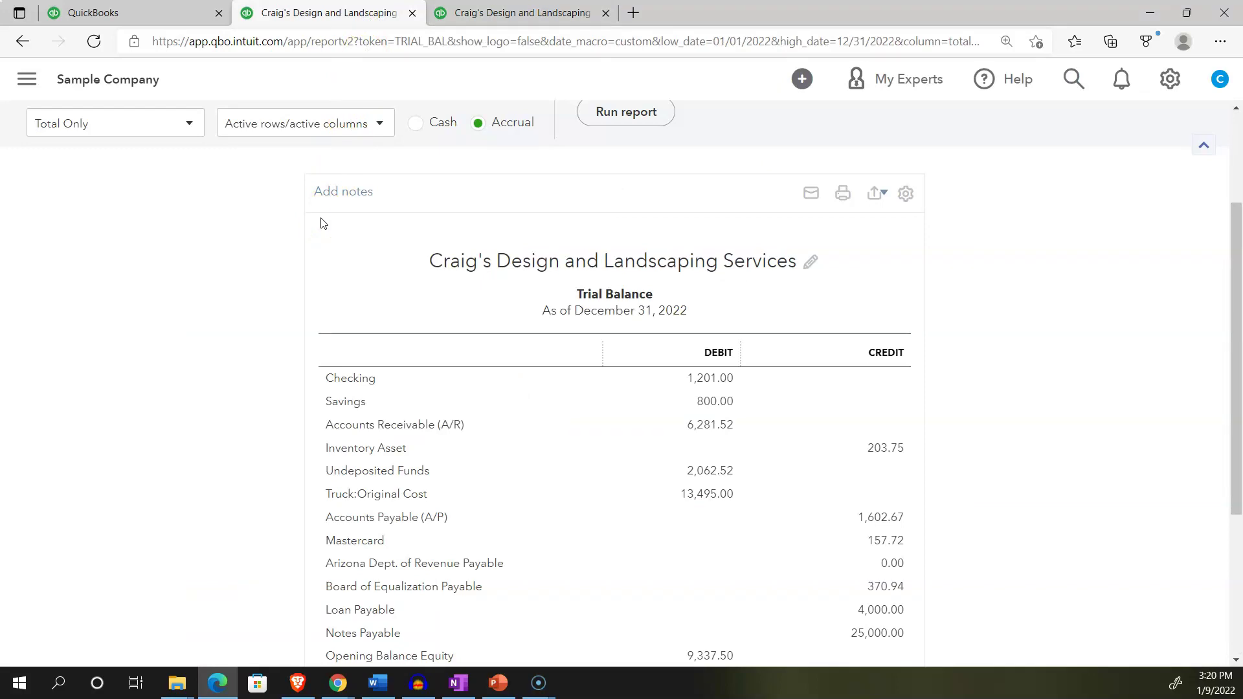
Step: Open Customer 1 from the customer list under Sales and examine the journal entry's due date, balance and status
click(145, 10)
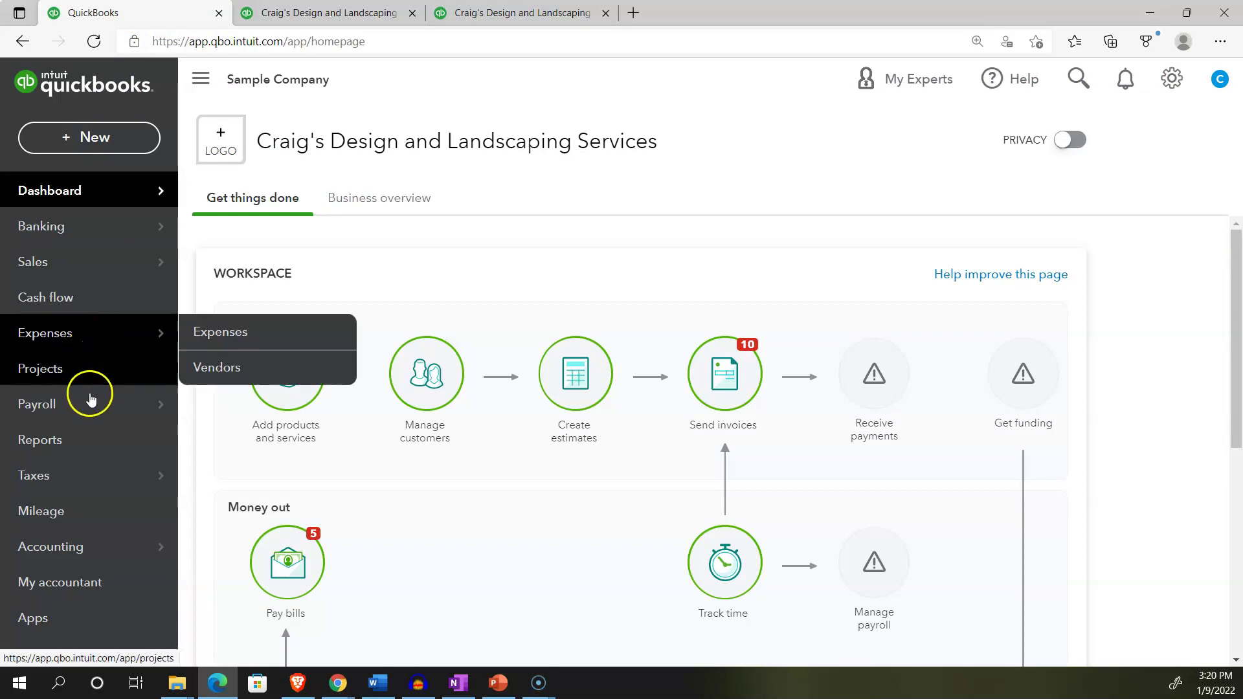
click(48, 264)
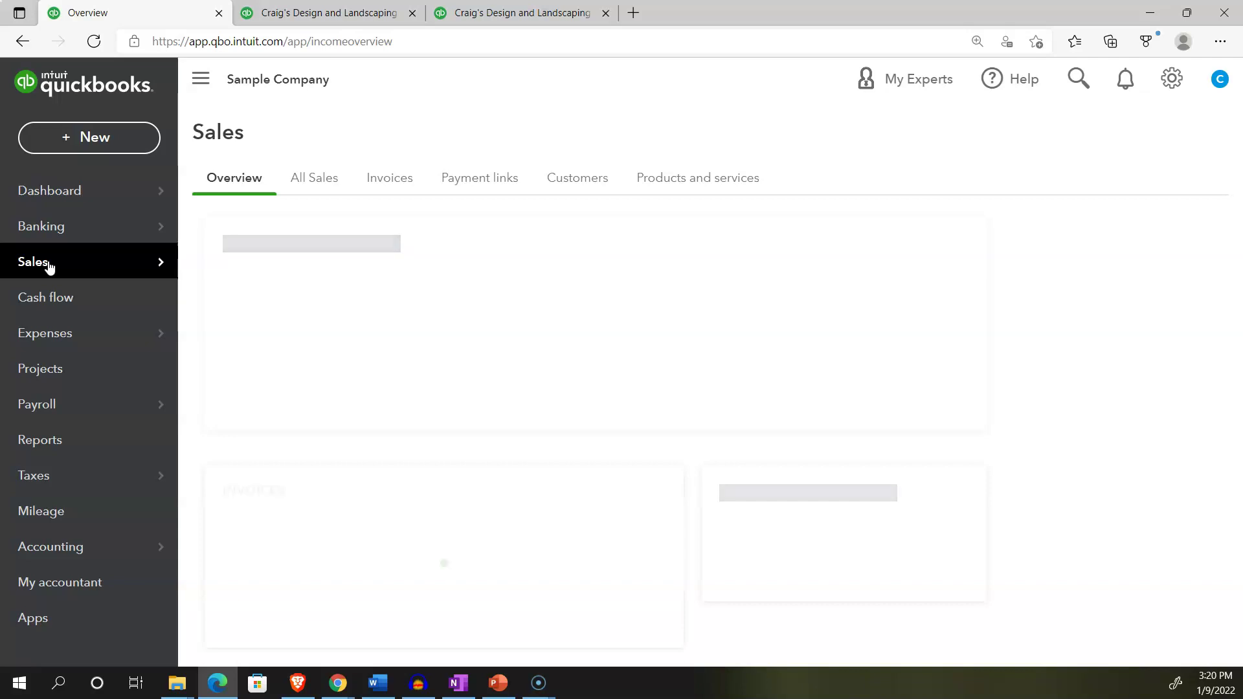
click(200, 78)
click(386, 180)
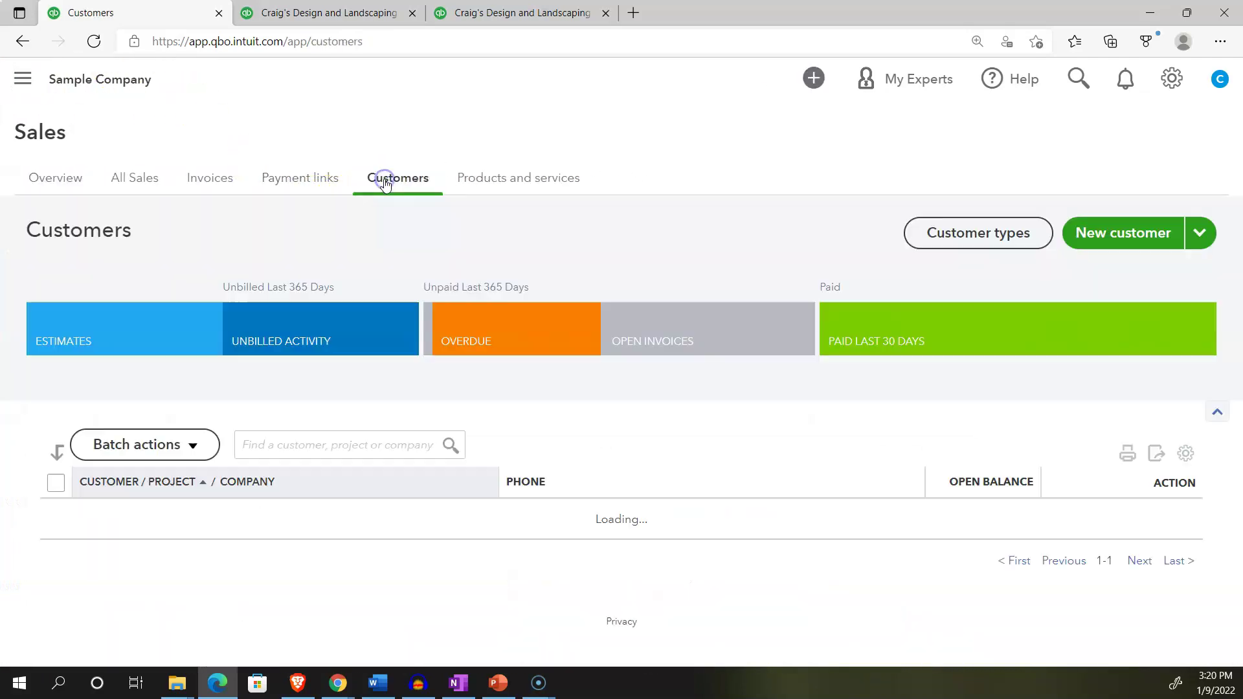
scroll(319, 410, down, 2)
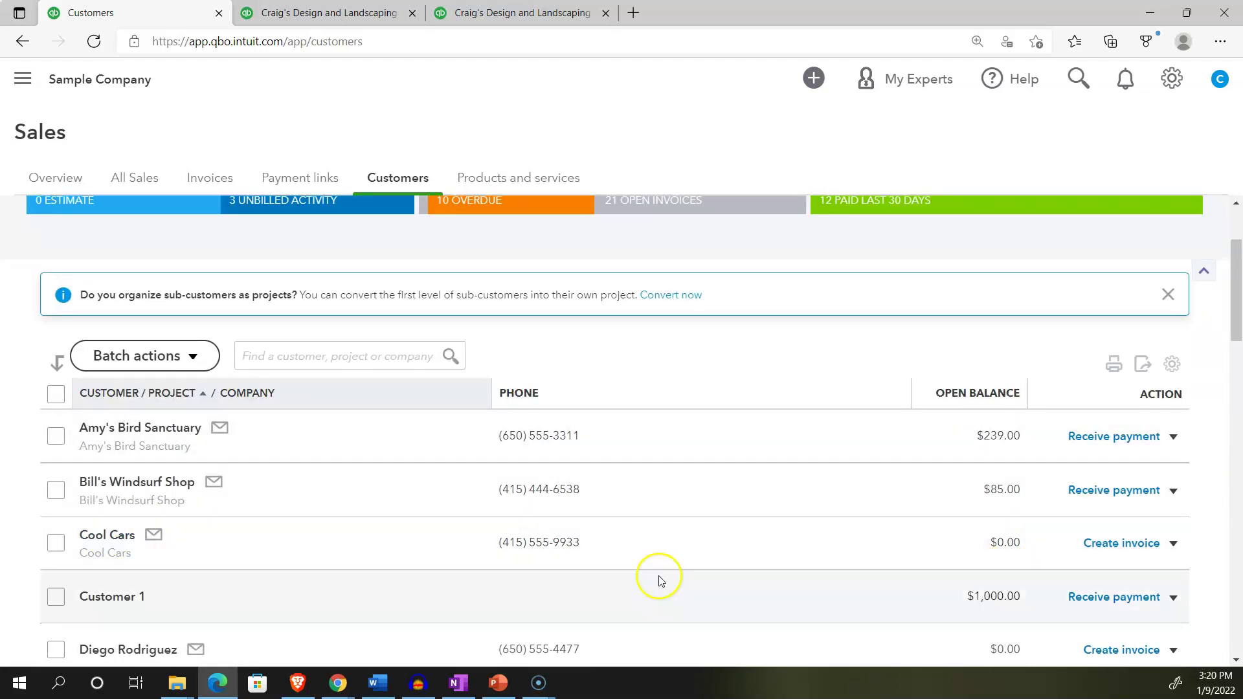
click(117, 597)
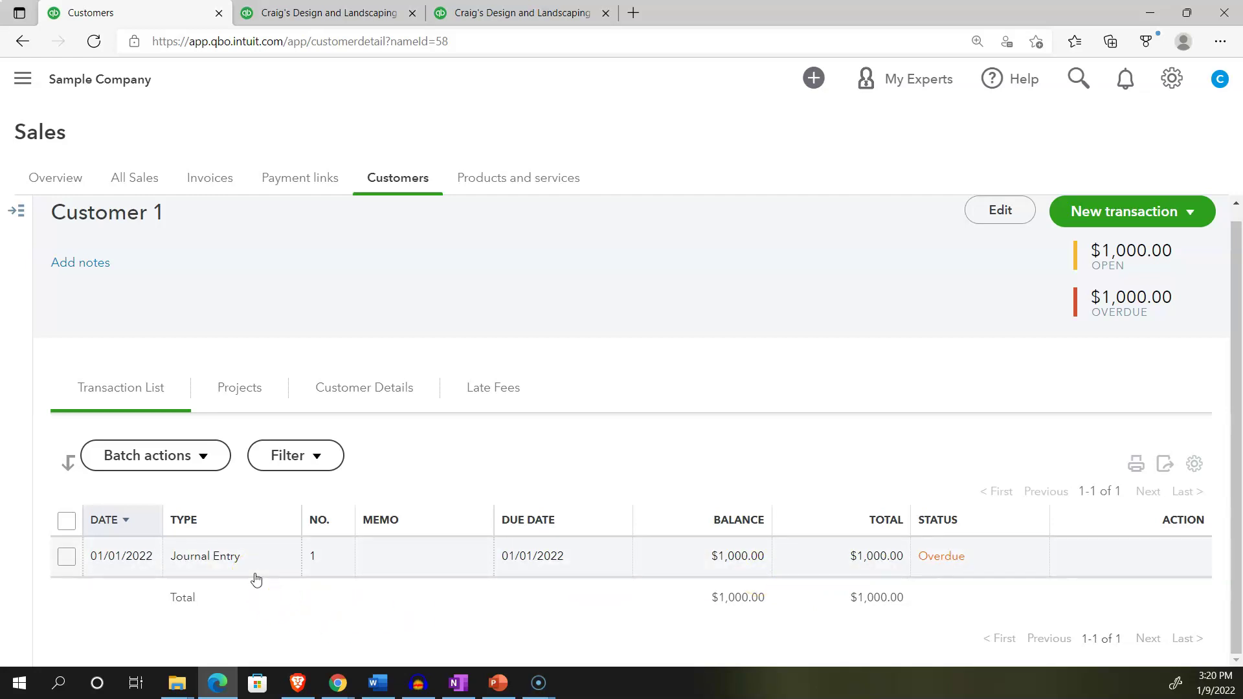
key(ctrl+minus)
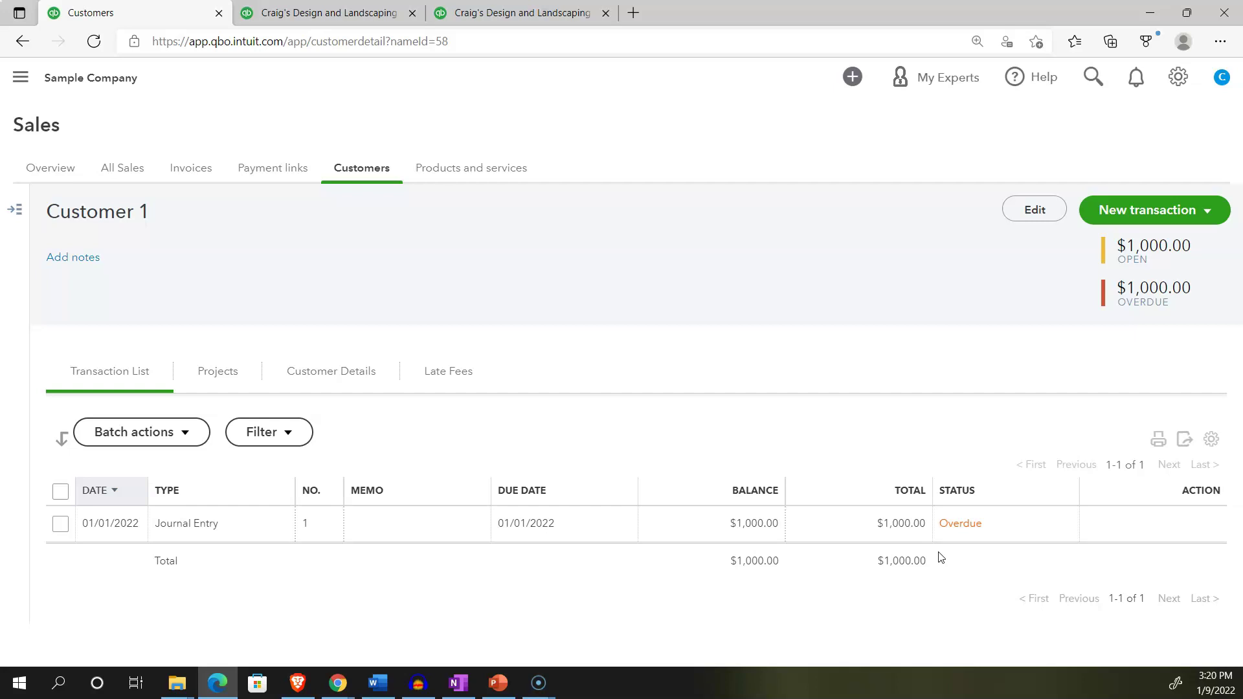
click(1000, 533)
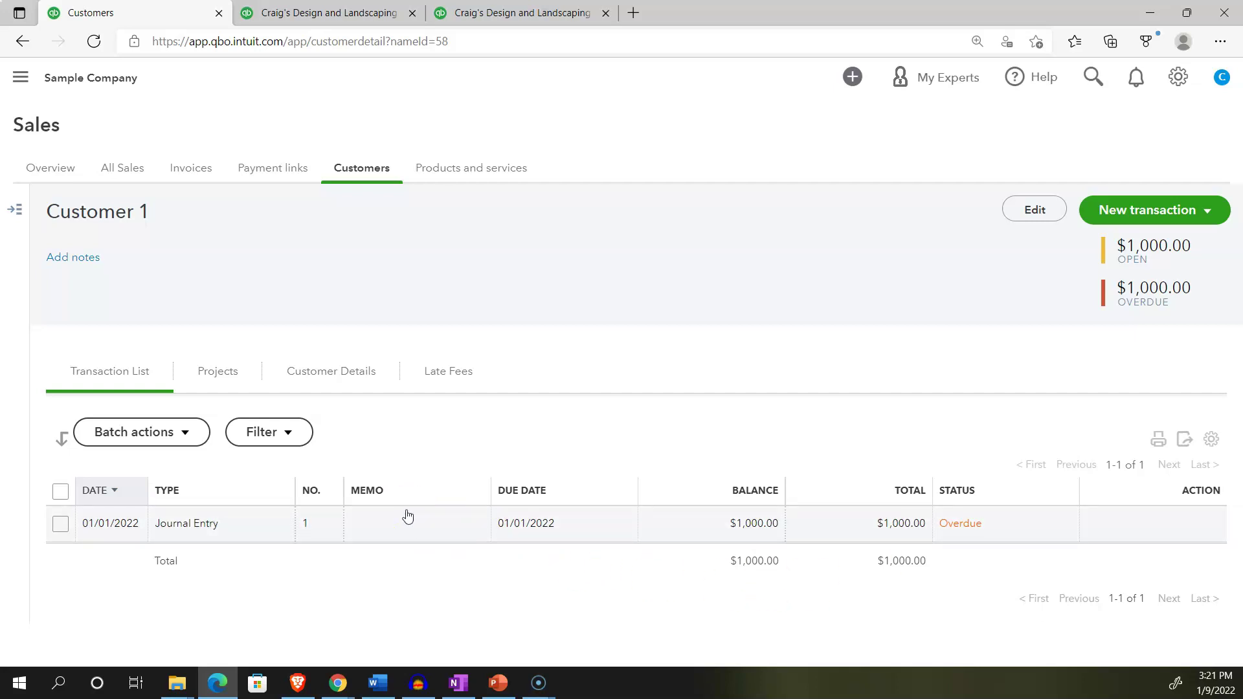
click(370, 549)
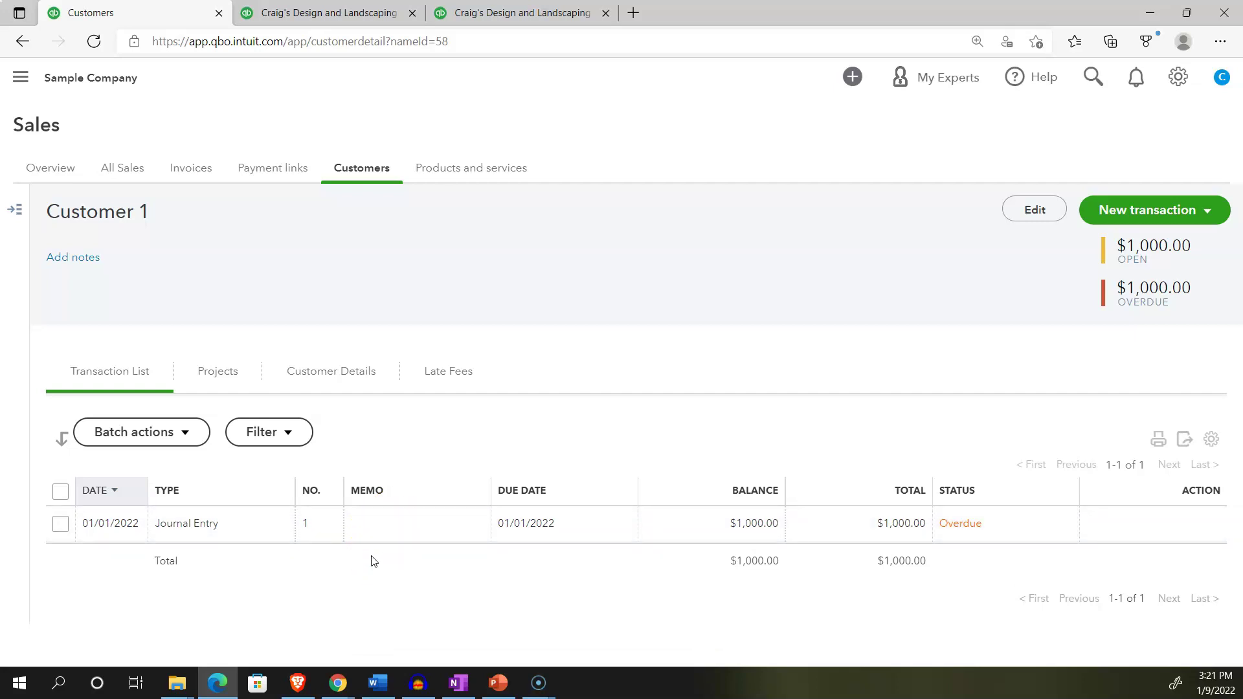
click(377, 557)
click(21, 82)
click(57, 129)
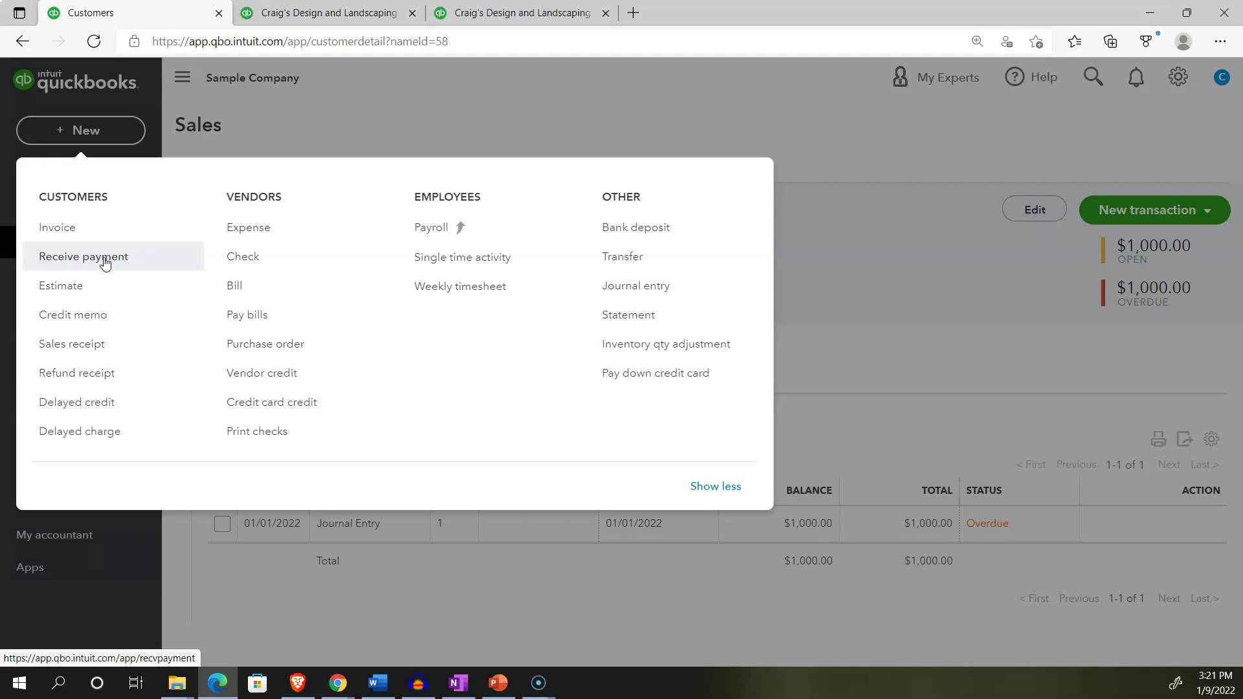
click(608, 293)
click(629, 294)
click(524, 104)
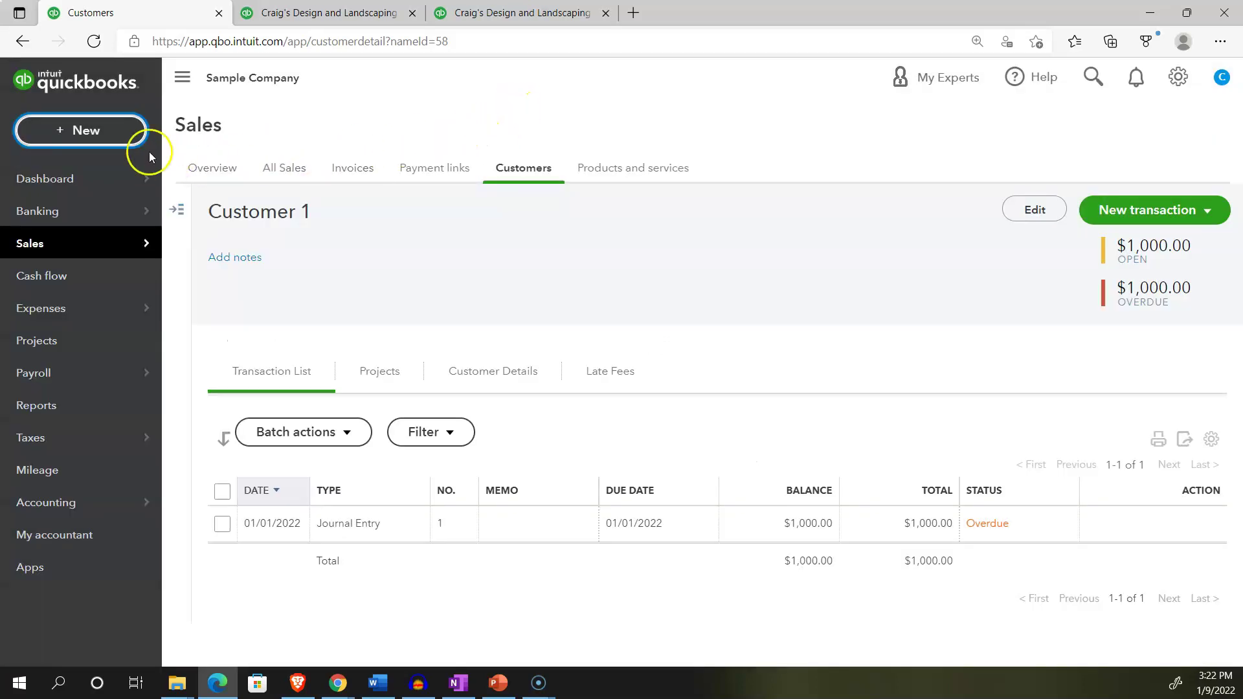
click(88, 147)
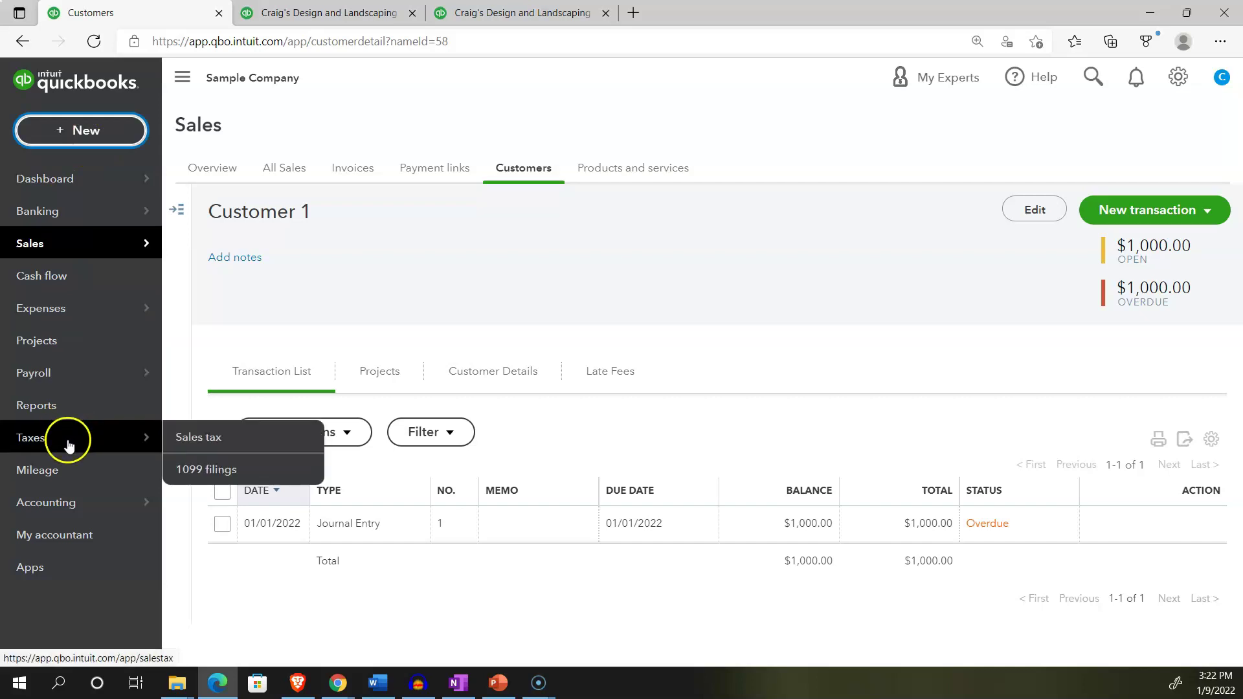
Step: Open the Chart of Accounts under Accounting and hide the navigation pane to widen the list
mouse_move(55, 504)
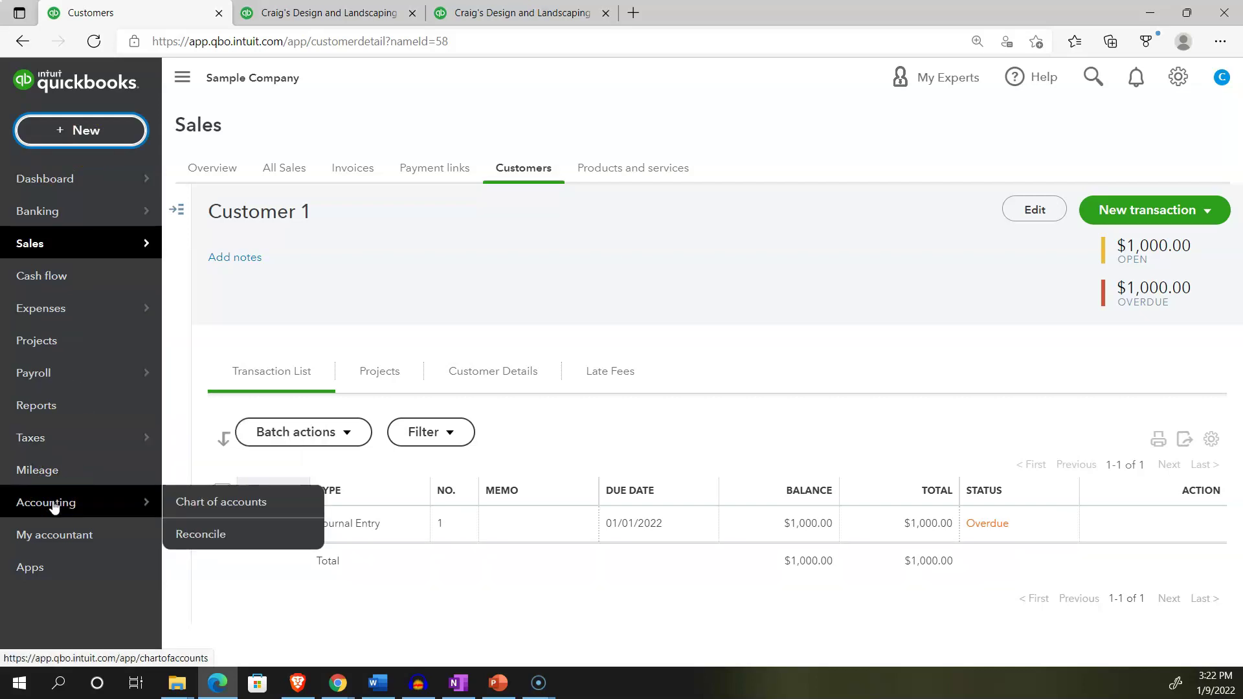
click(54, 505)
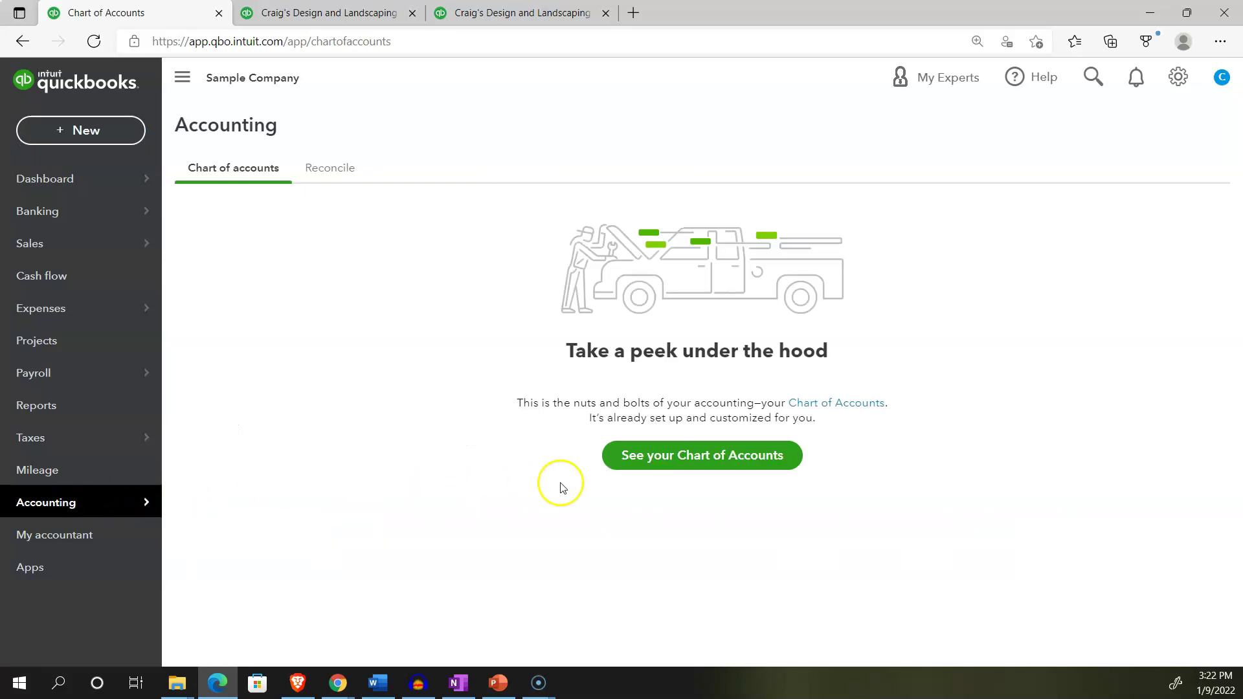
click(632, 467)
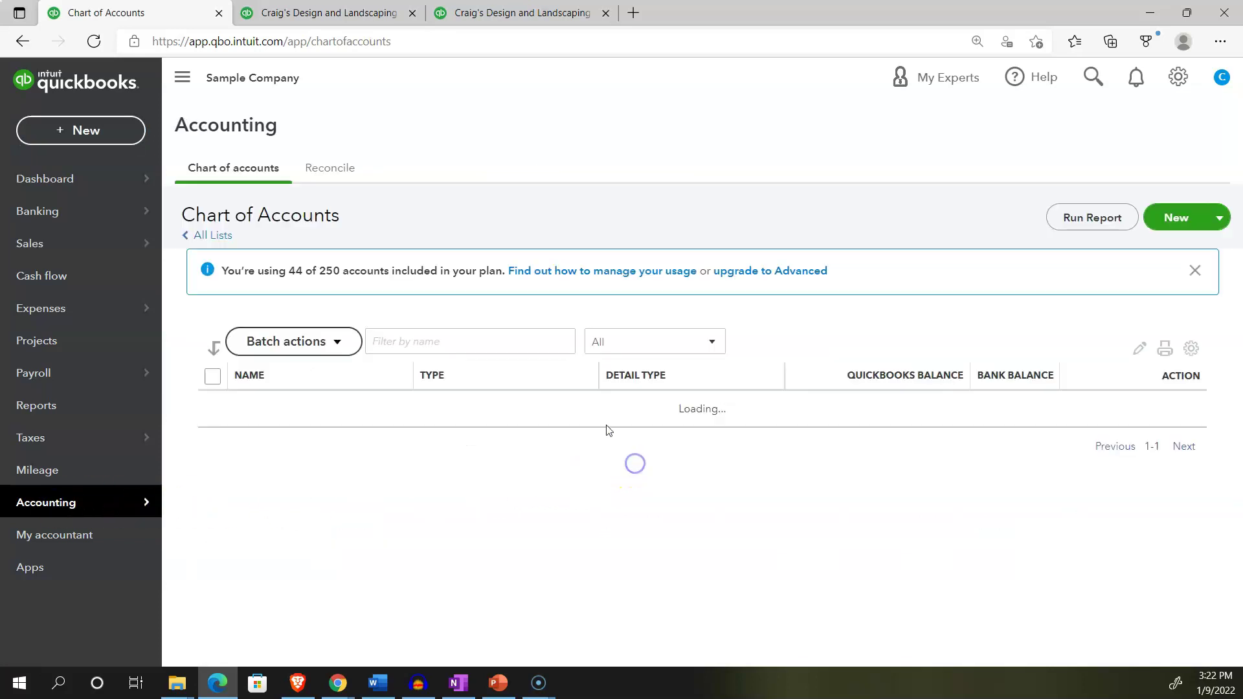
click(182, 79)
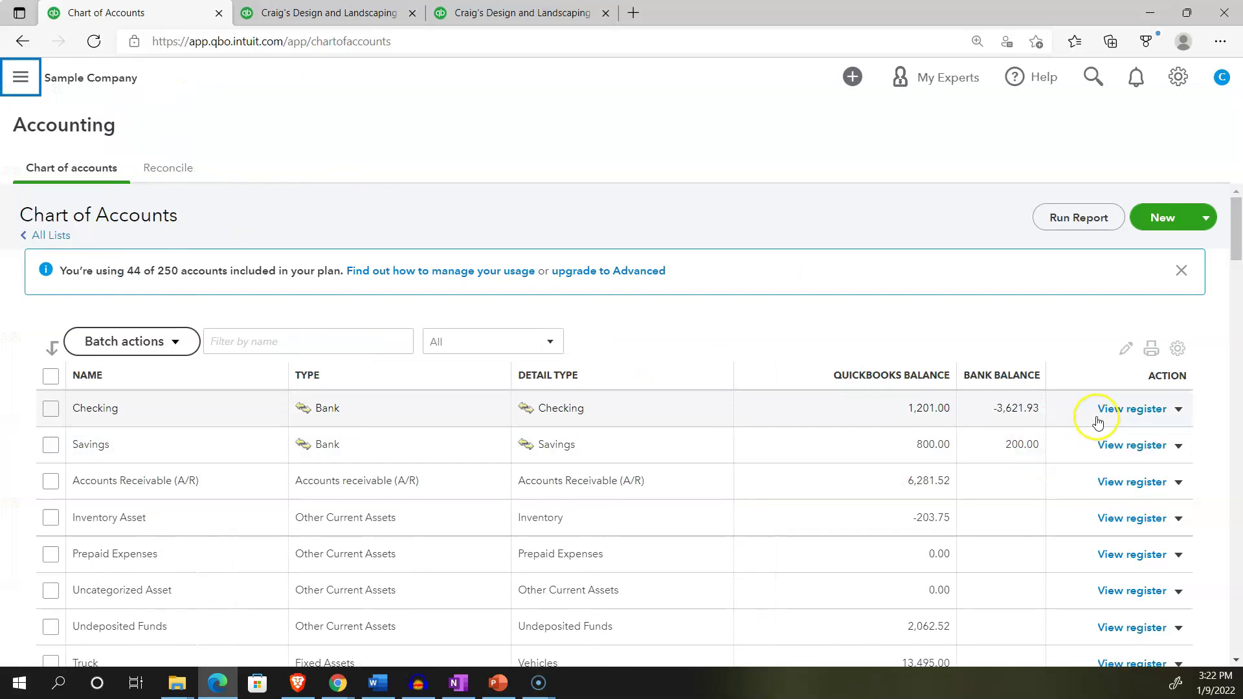
Step: Open the register of the Truck's Original Cost account from the Chart of Accounts and dismiss the Register basics guide
scroll(1097, 422, down, 5)
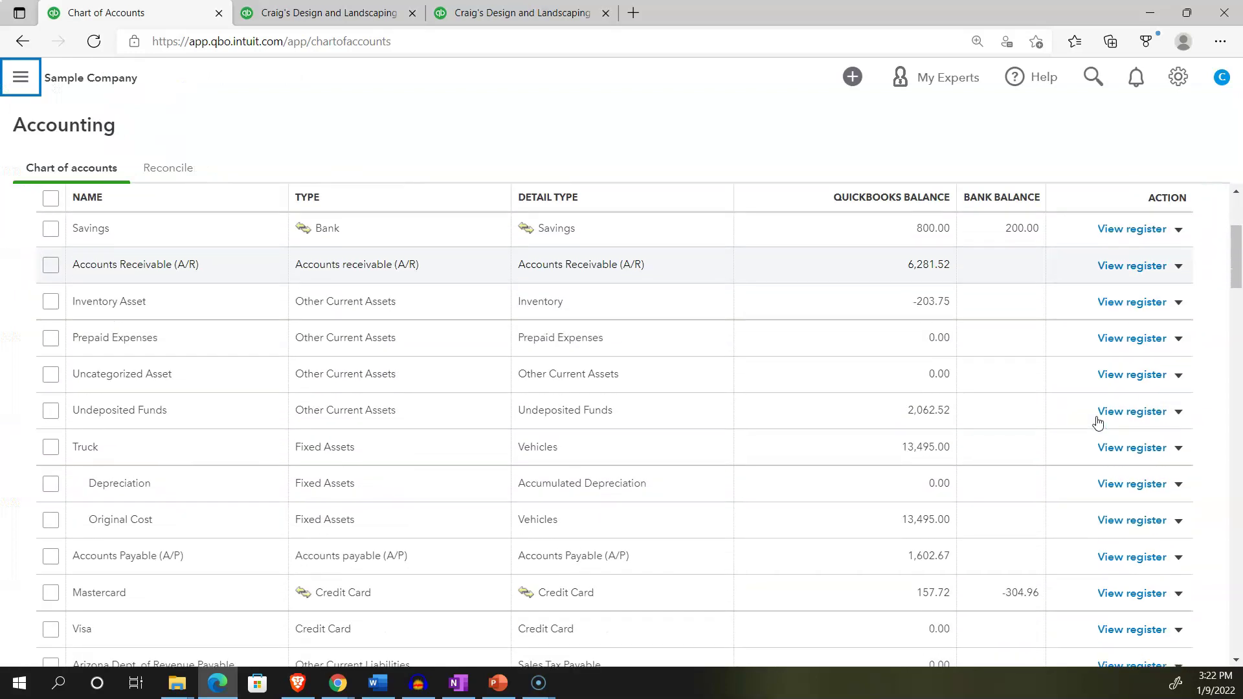
scroll(1097, 422, down, 3)
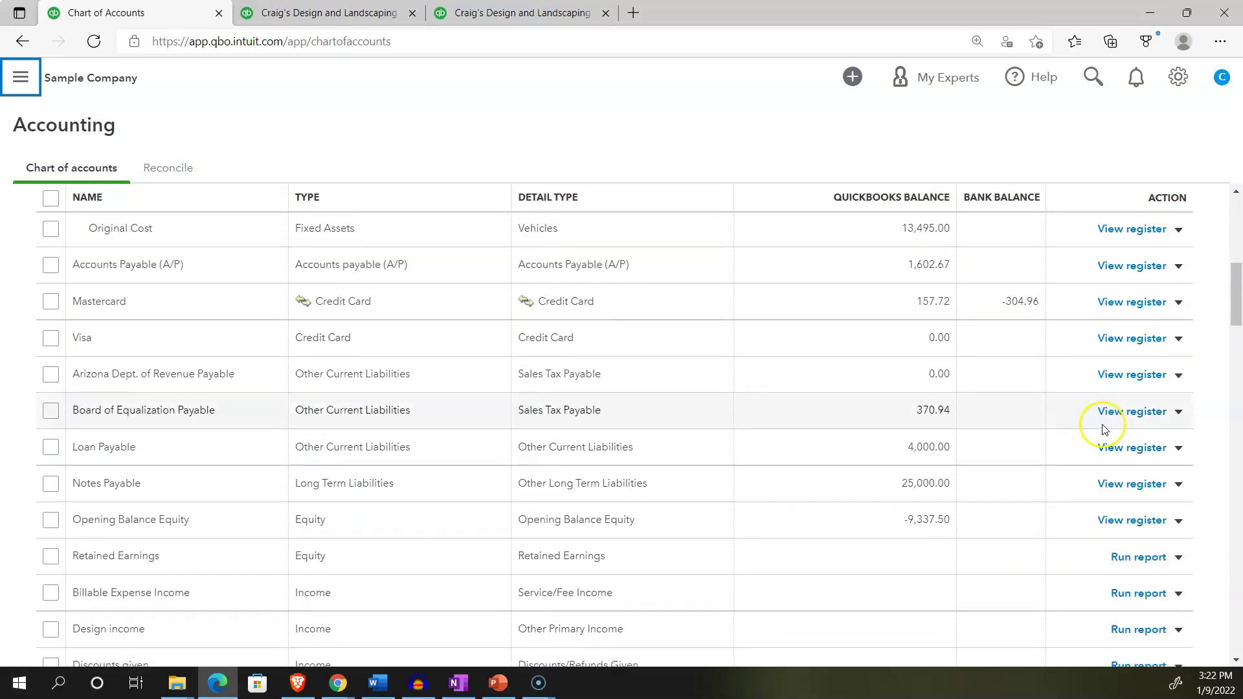
scroll(1106, 453, down, 1)
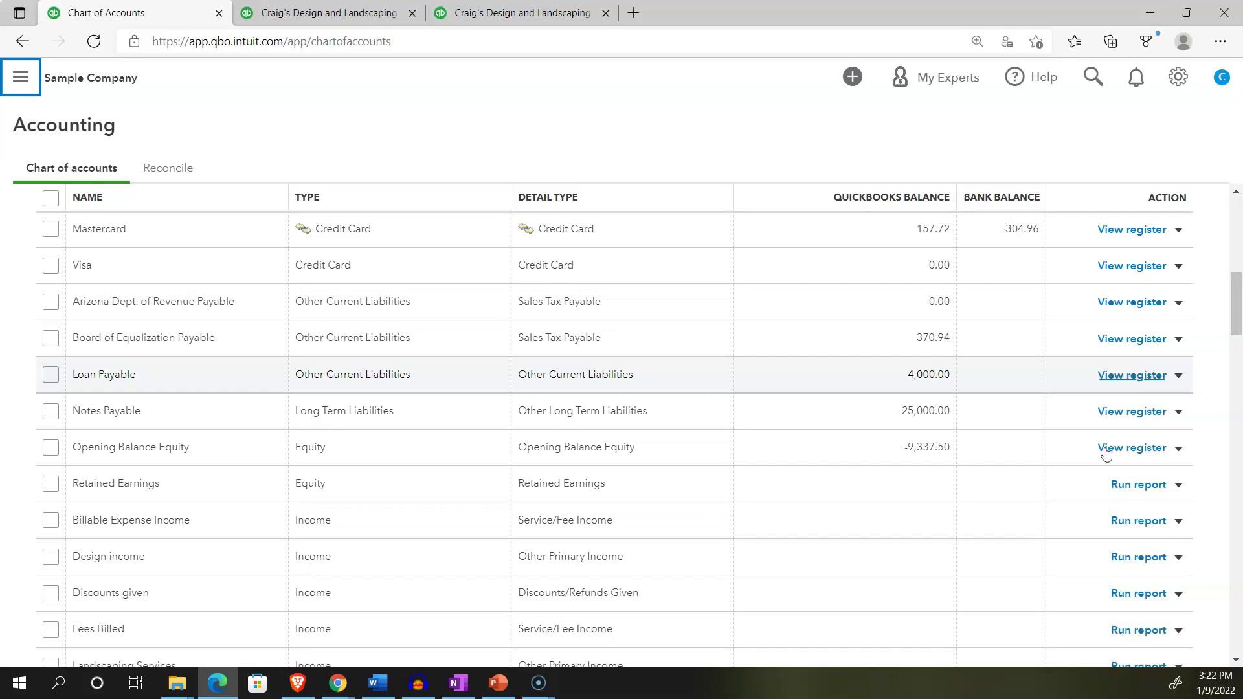
scroll(1105, 453, up, 9)
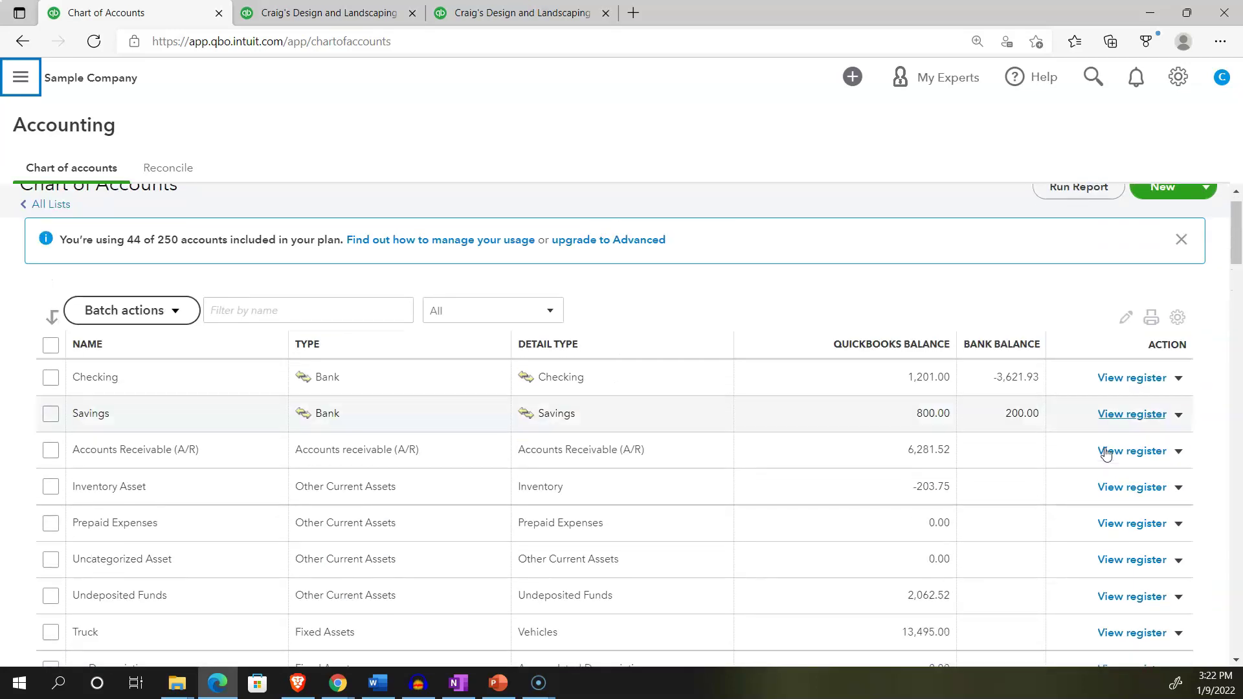
scroll(1105, 453, down, 1)
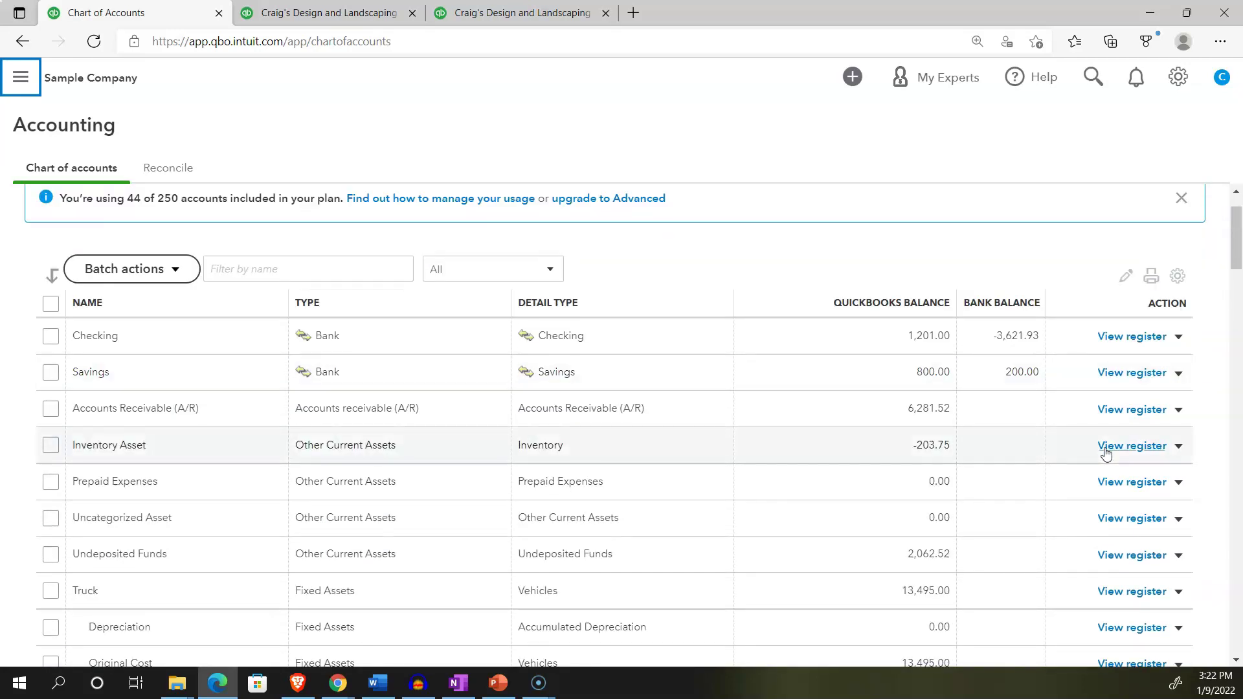
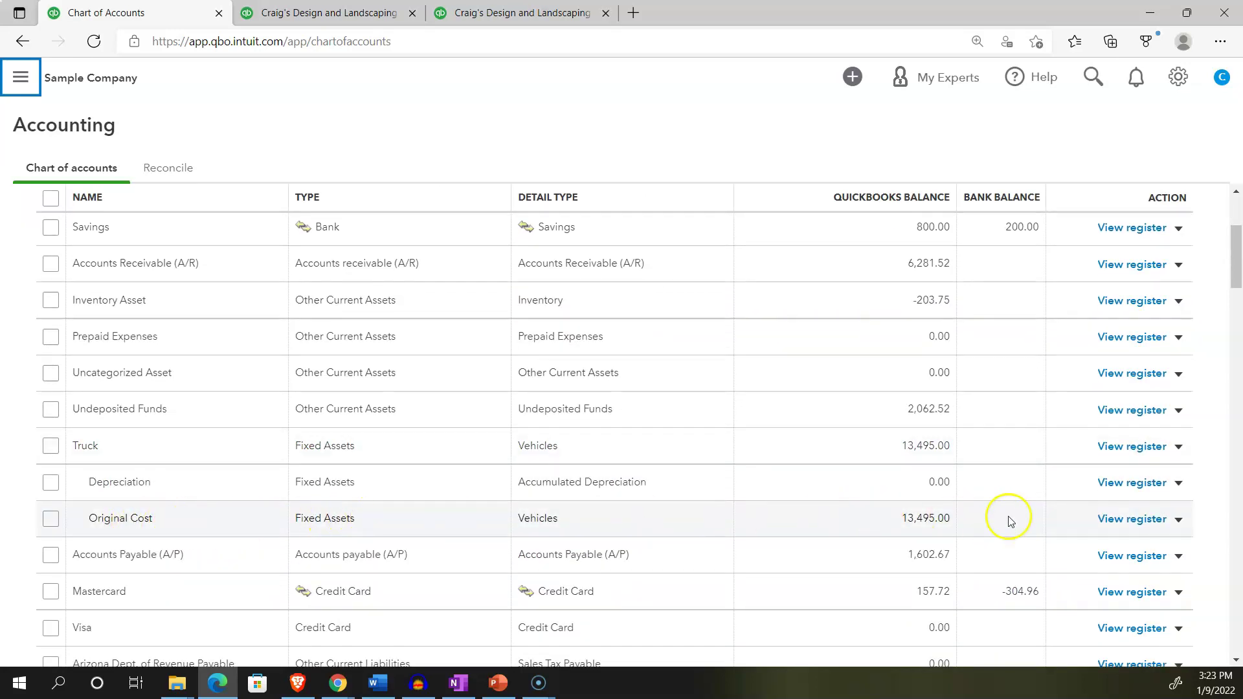
click(1114, 522)
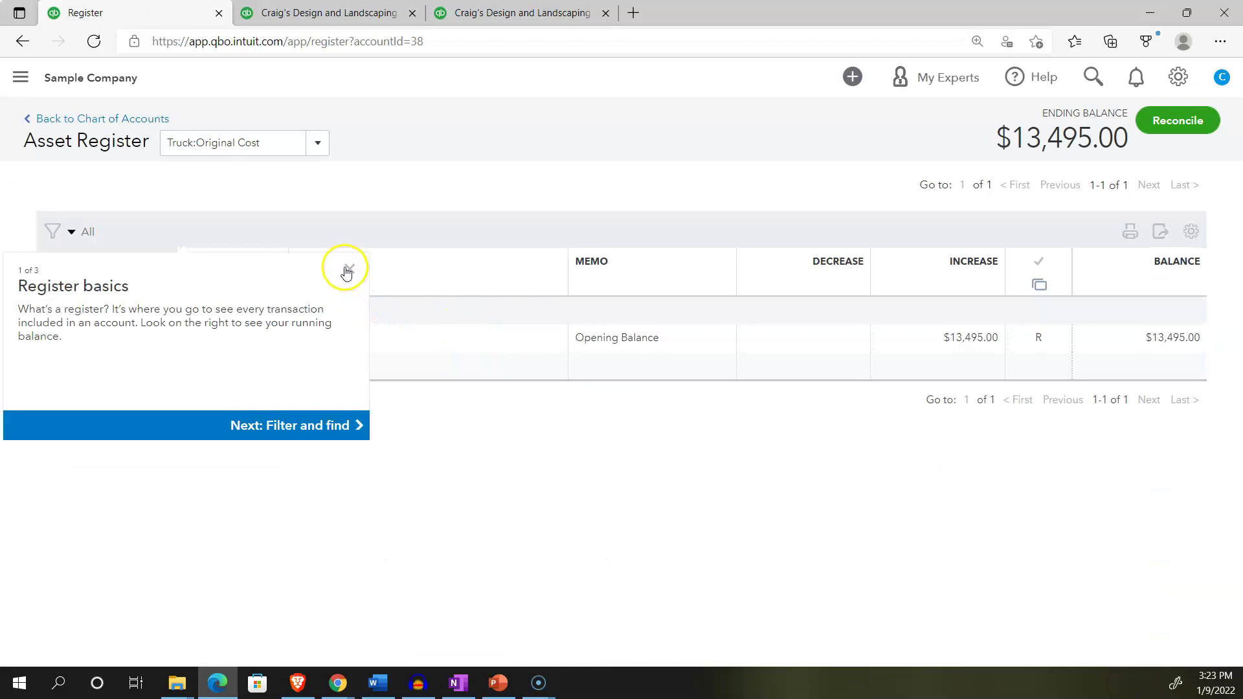
click(345, 270)
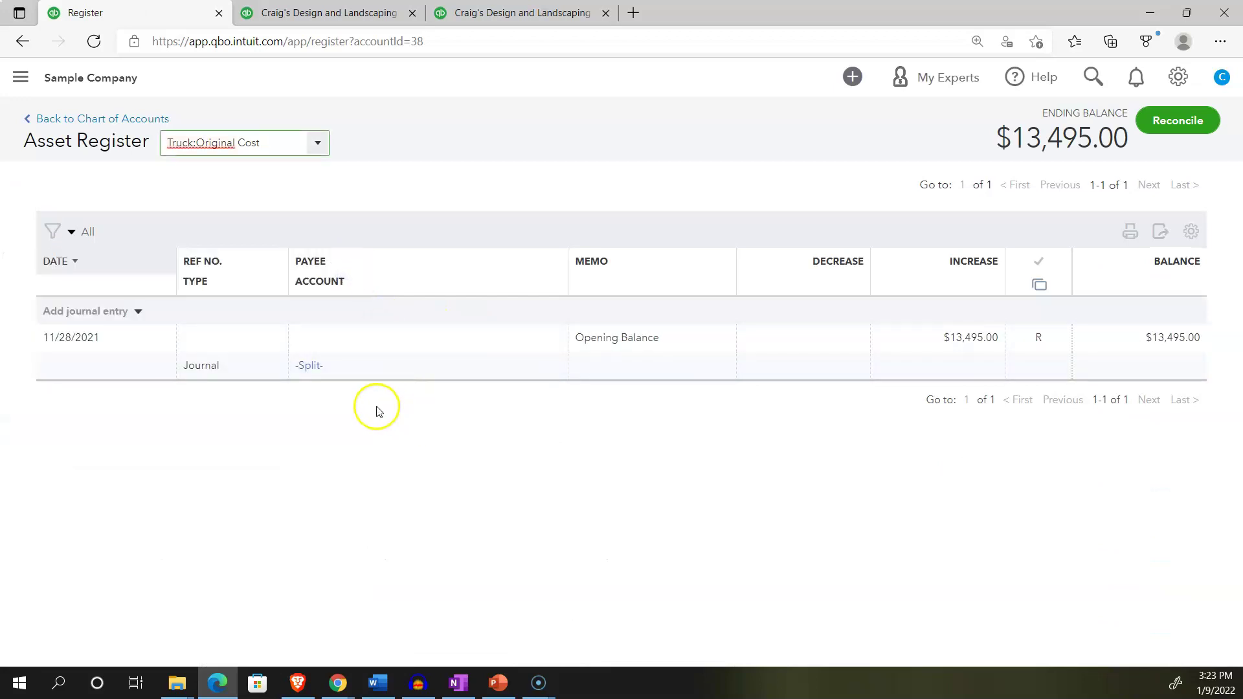
Step: Start a journal entry in the Truck's Original Cost register and date it 01/01/2022
click(136, 312)
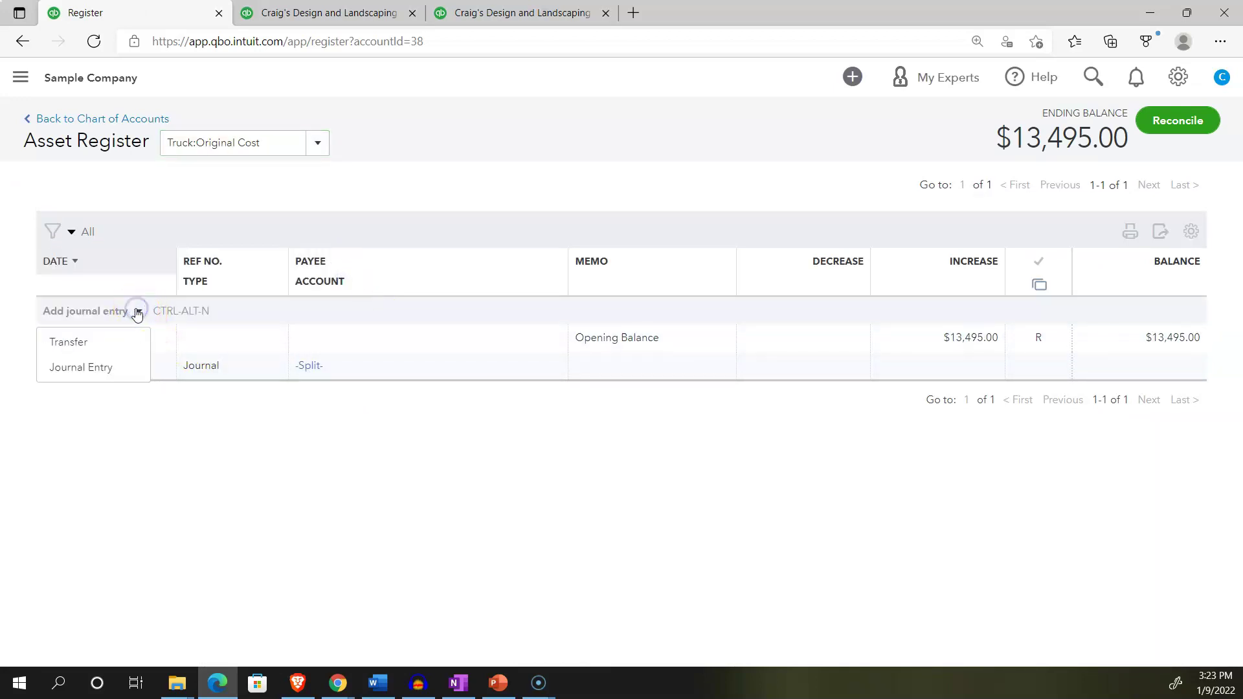
click(95, 368)
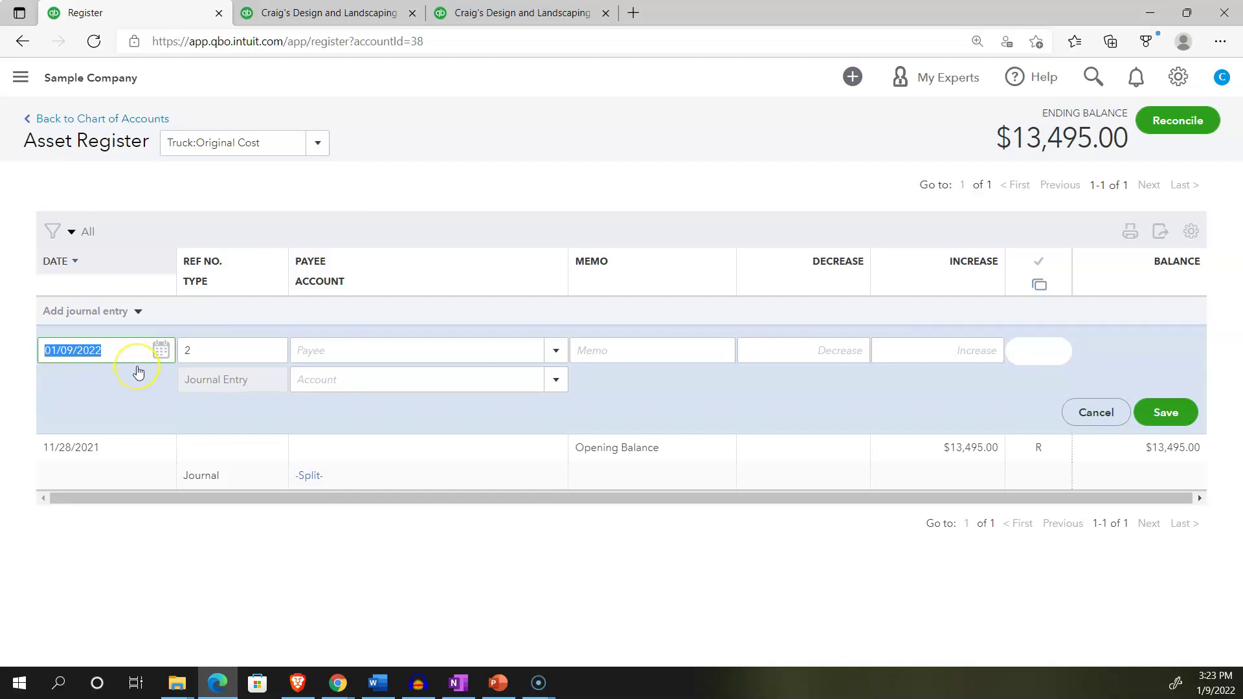
click(149, 343)
click(189, 444)
Step: Enter the memo "Finance new car" and an increase of 10,000.00, leaving the payee blank
key(Tab)
key(Tab)
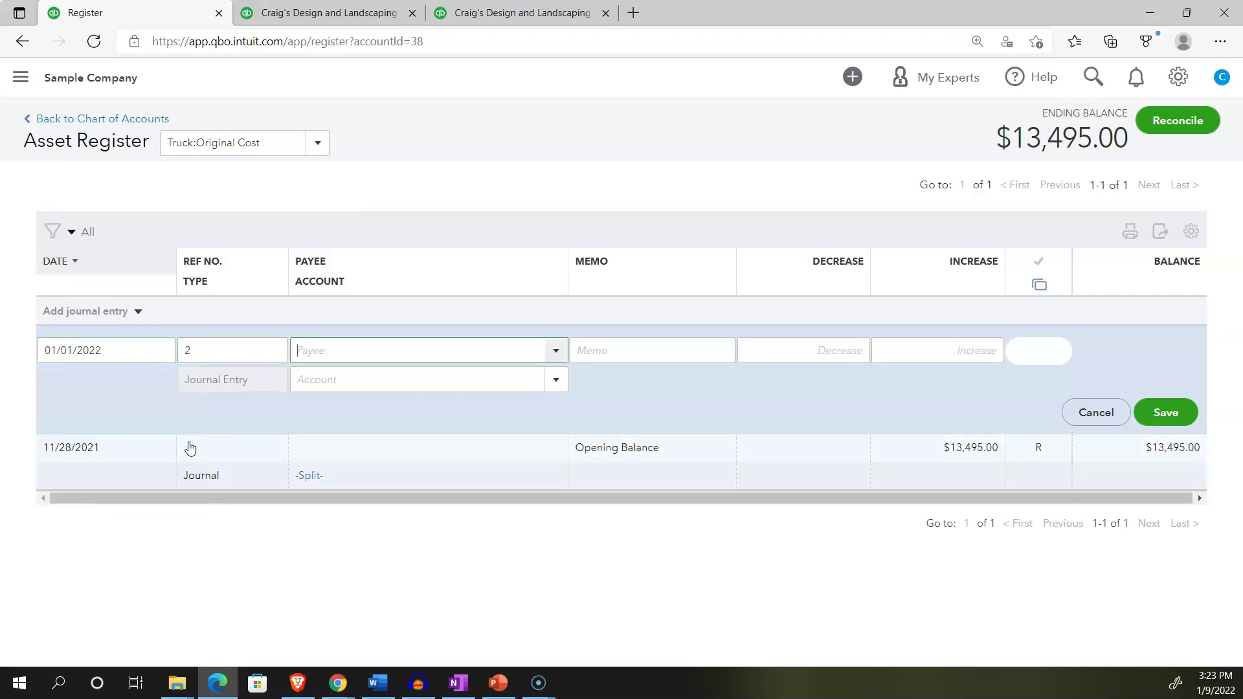
key(Tab)
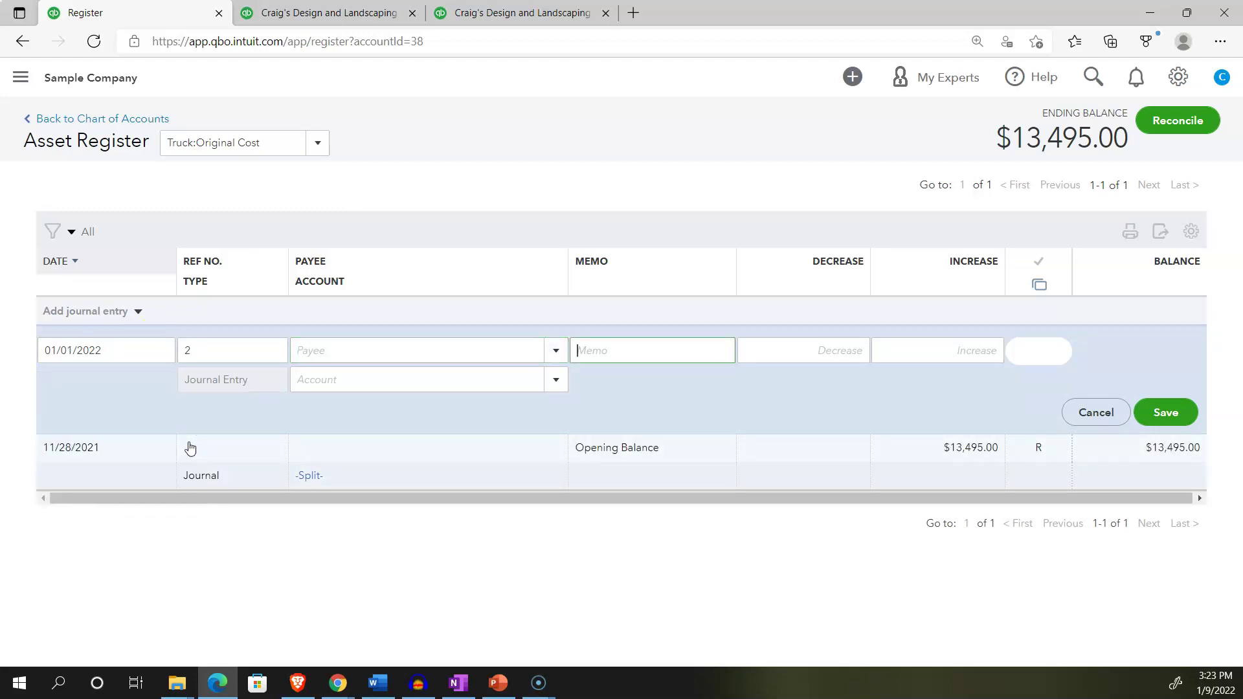
text(Finance new car)
key(Tab)
key(Tab)
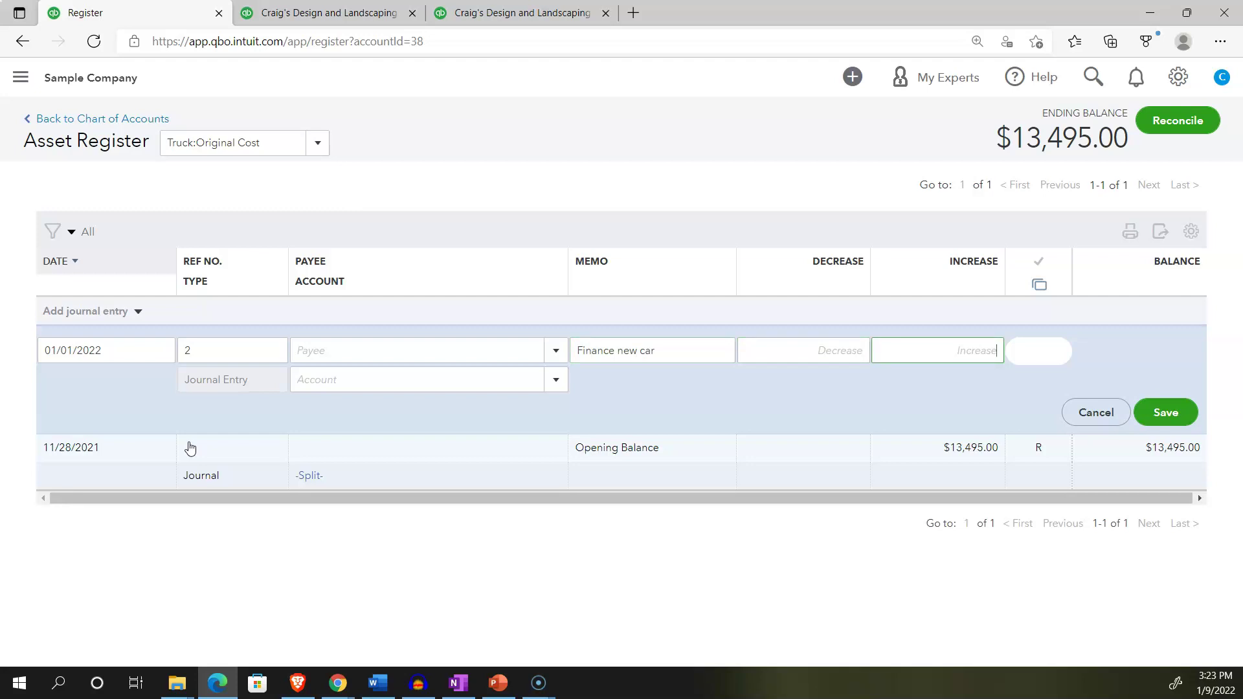
text(10000)
key(Tab)
Step: Set the offsetting account to Loan Payable and save the register entry
click(555, 384)
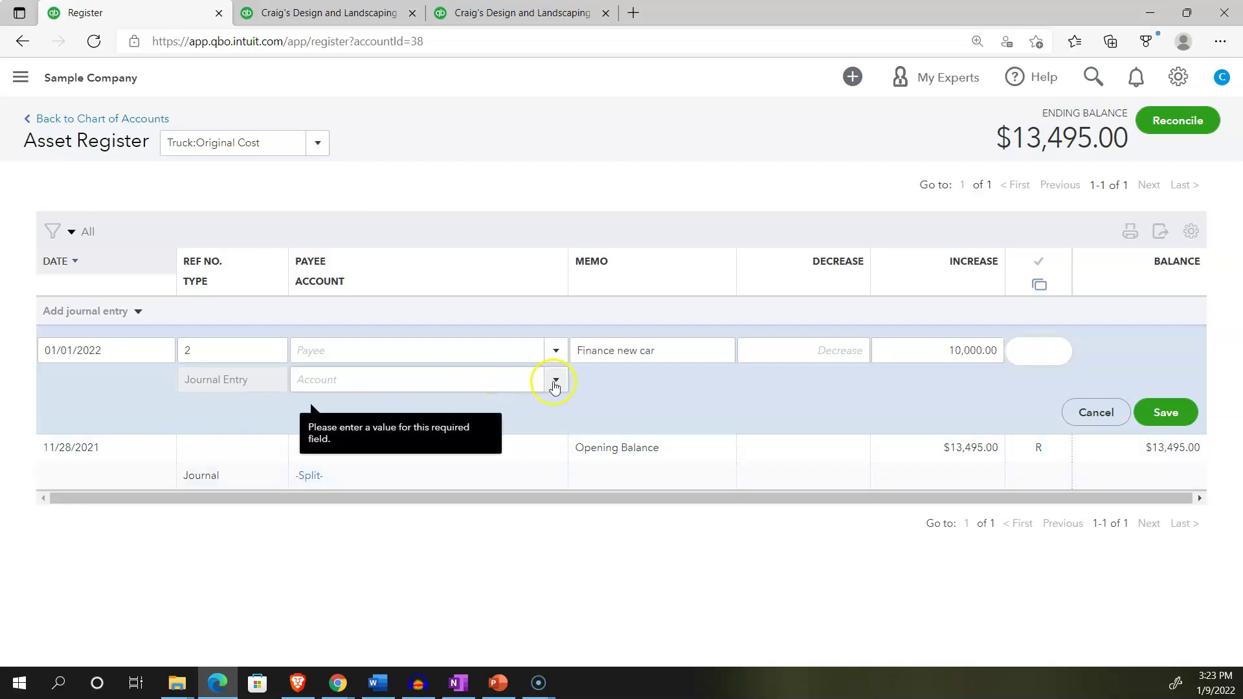
click(490, 383)
text(loa)
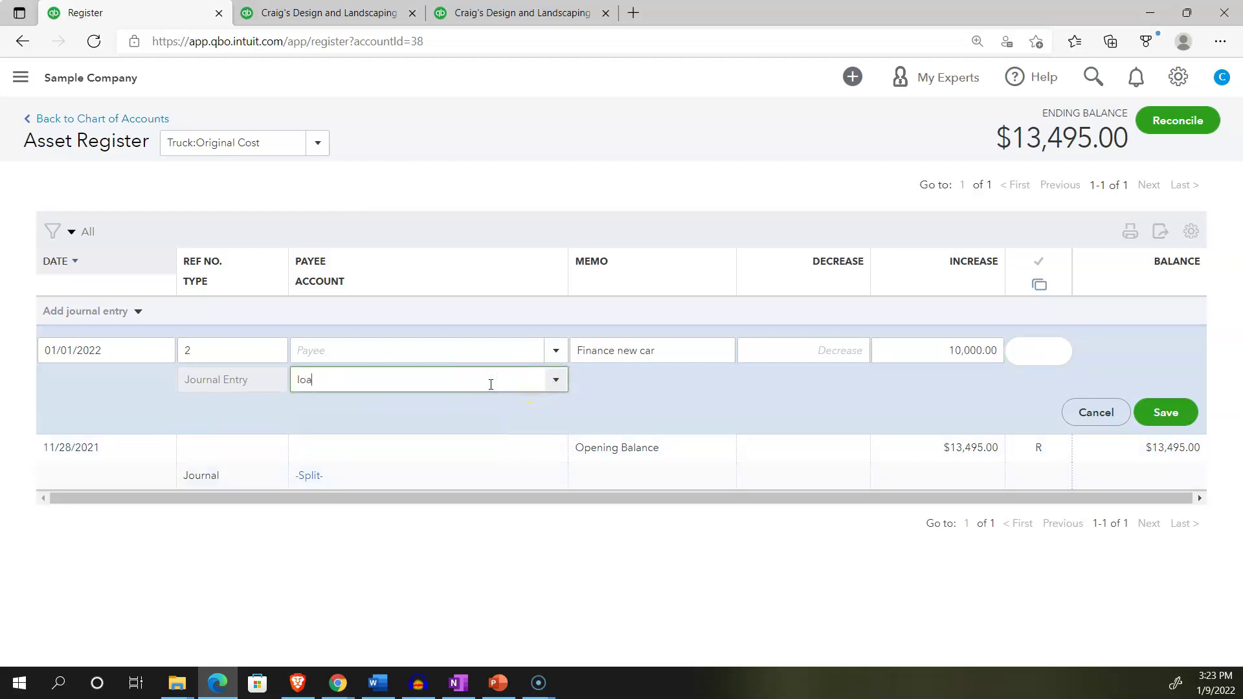
key(BackSpace)
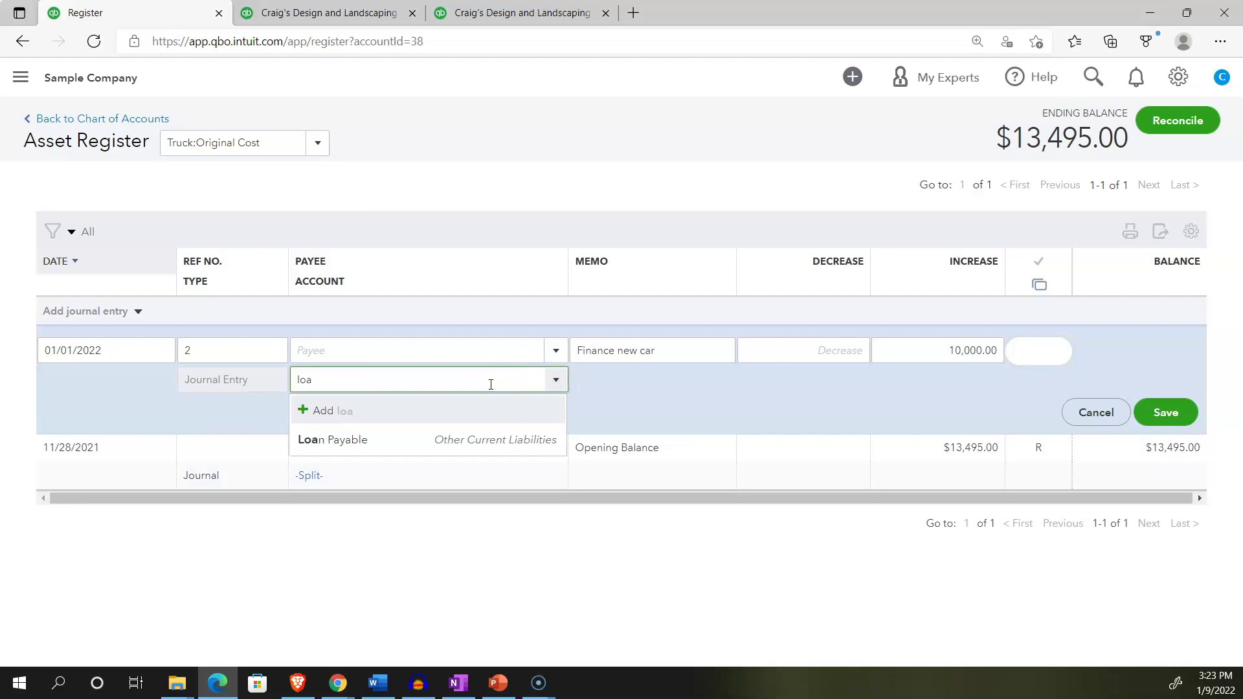
click(410, 439)
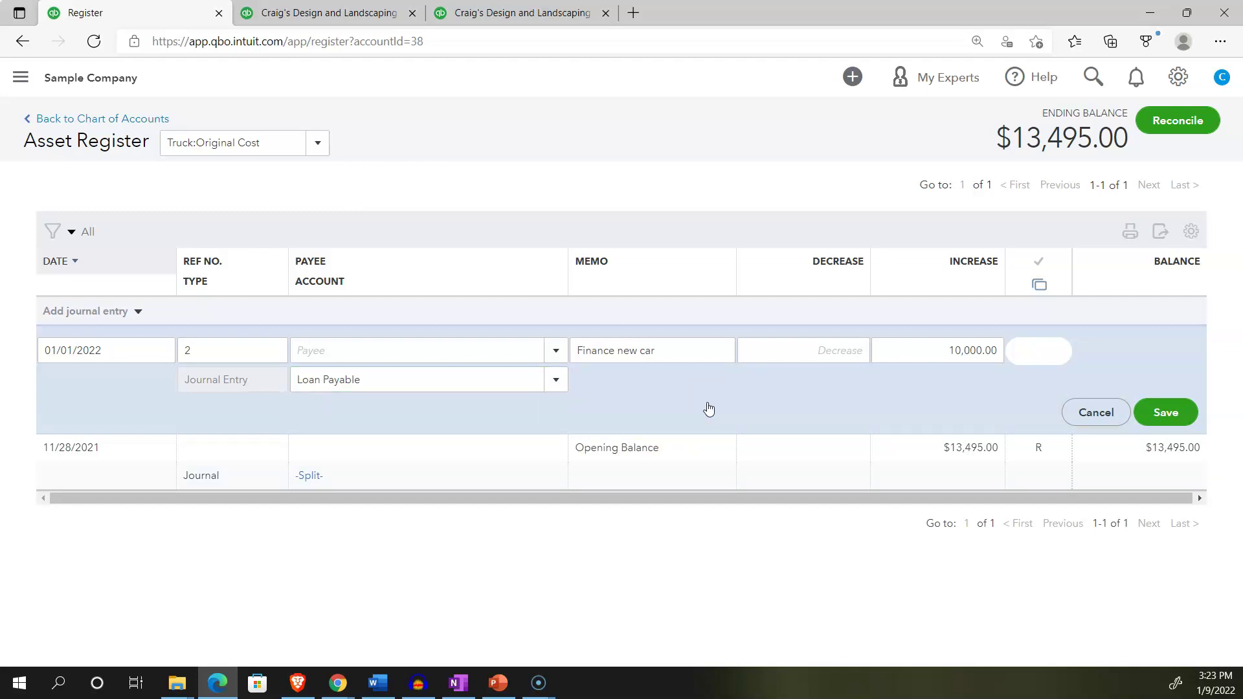
click(1162, 413)
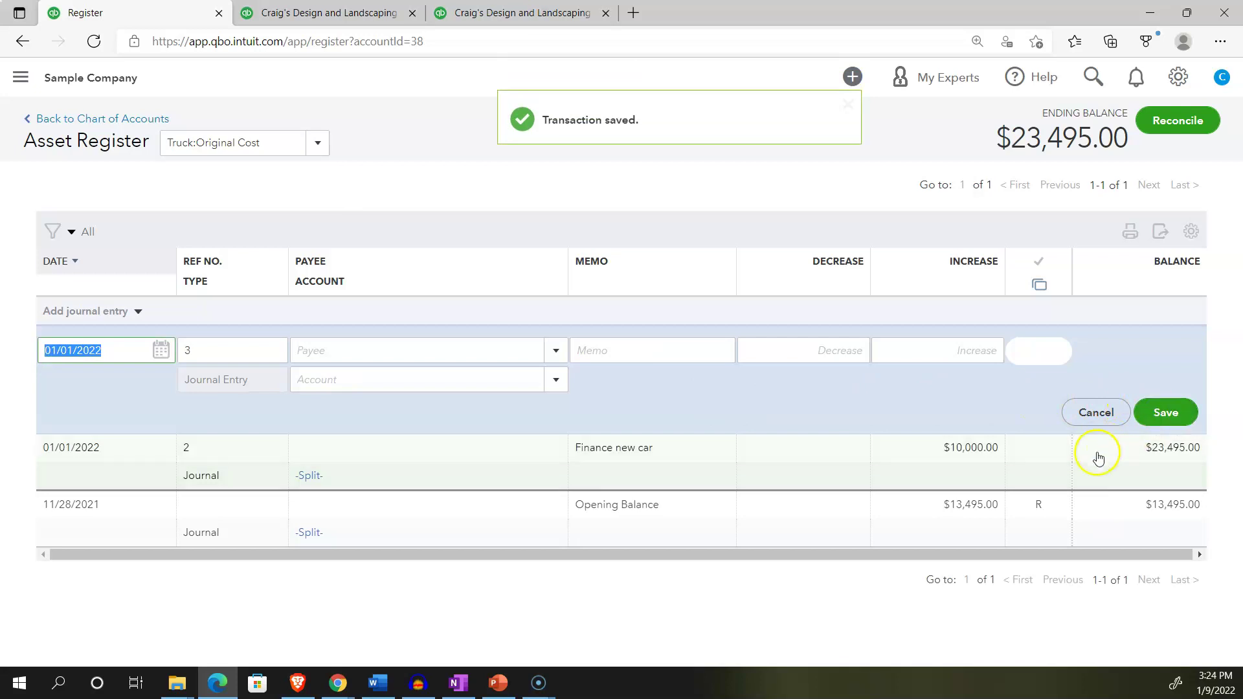
Step: Open the saved "Finance new car" entry in the full journal form, add the same description to line 2, then save and close
click(257, 484)
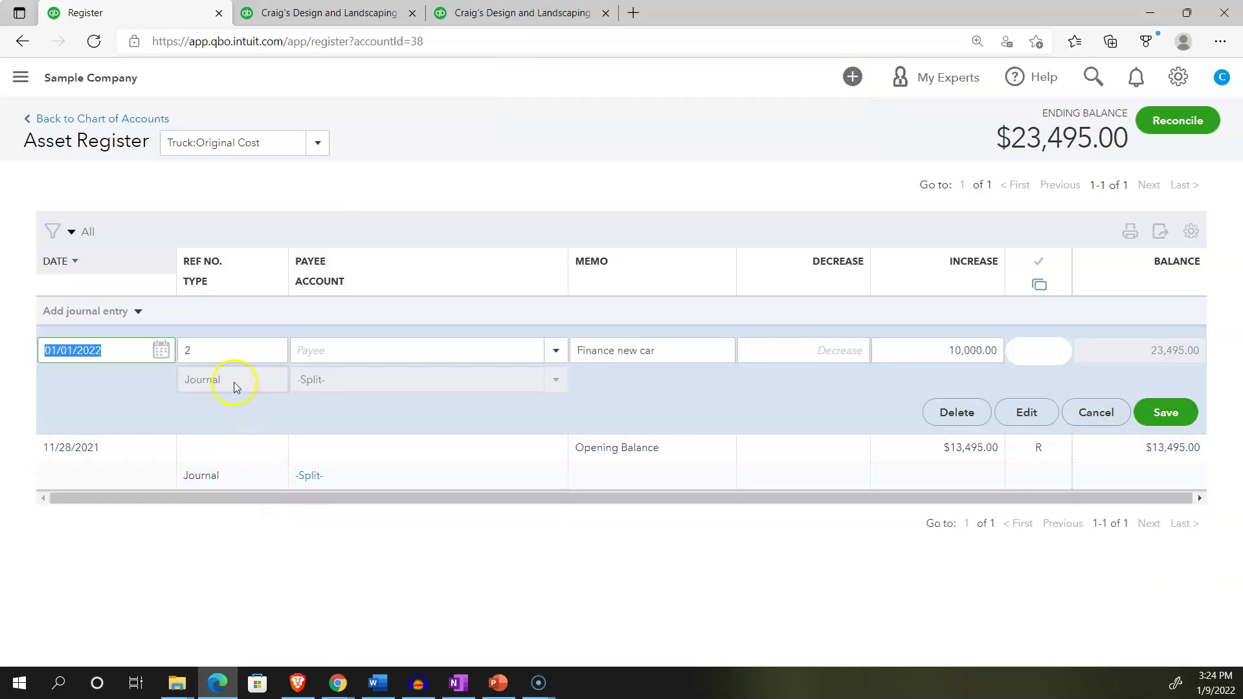
click(1025, 415)
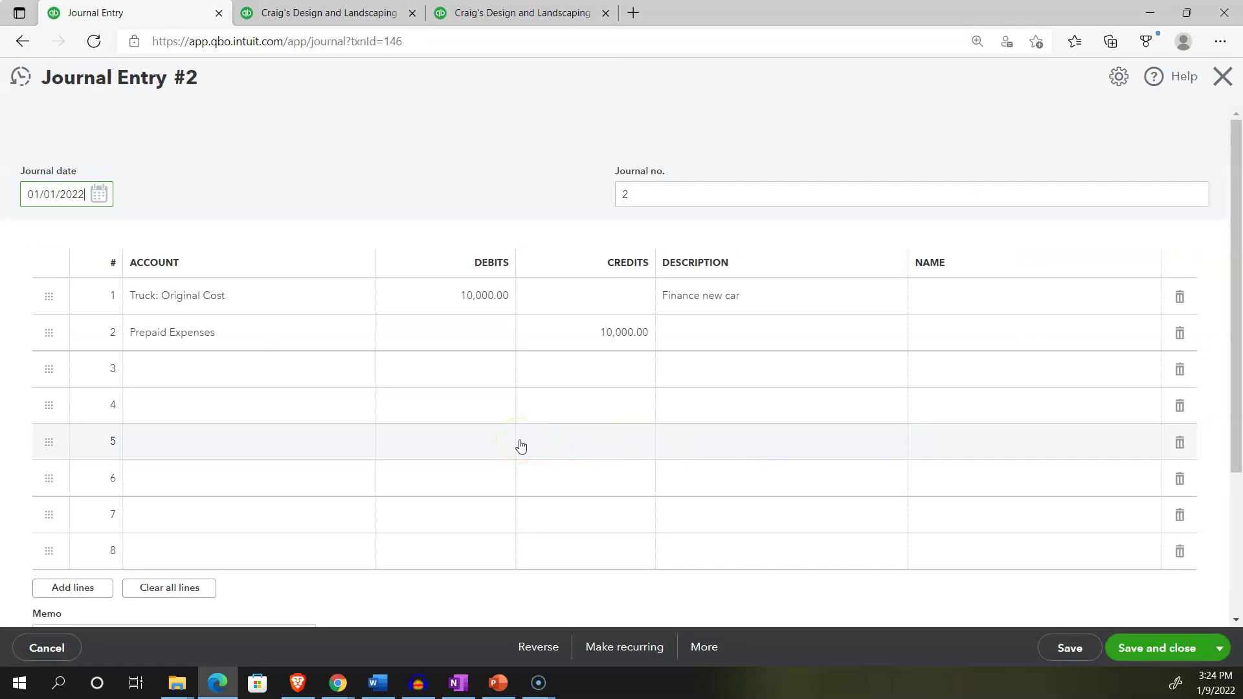
click(757, 295)
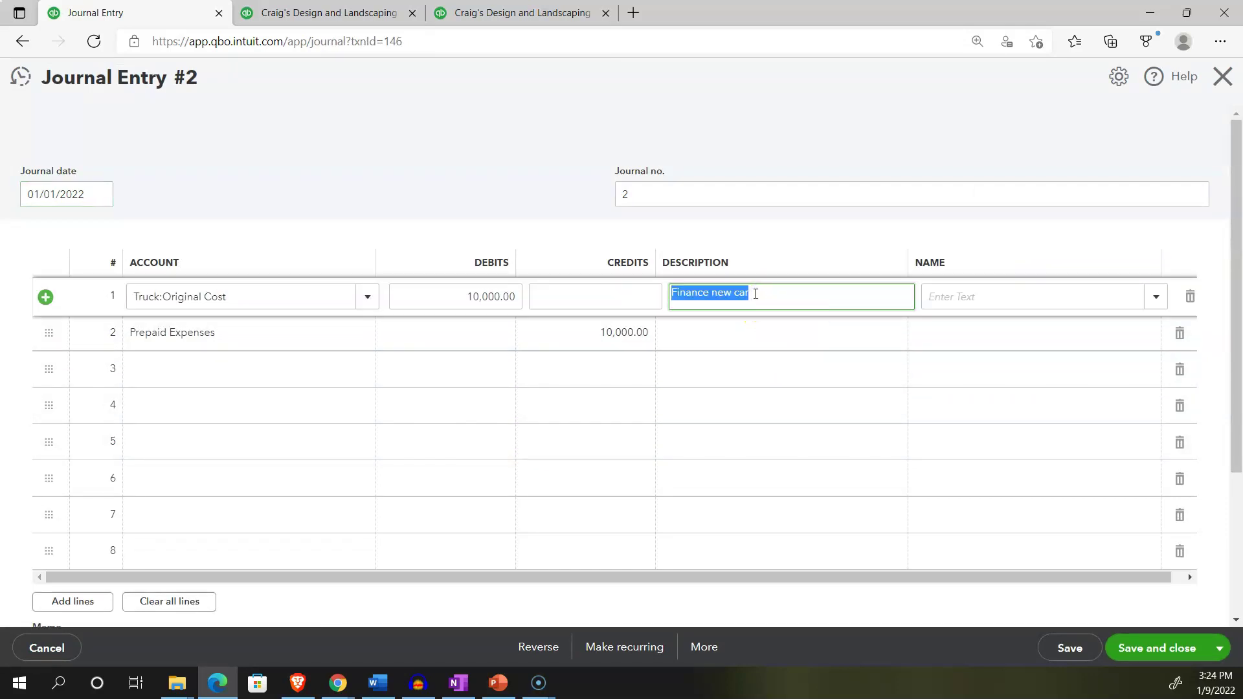
click(730, 332)
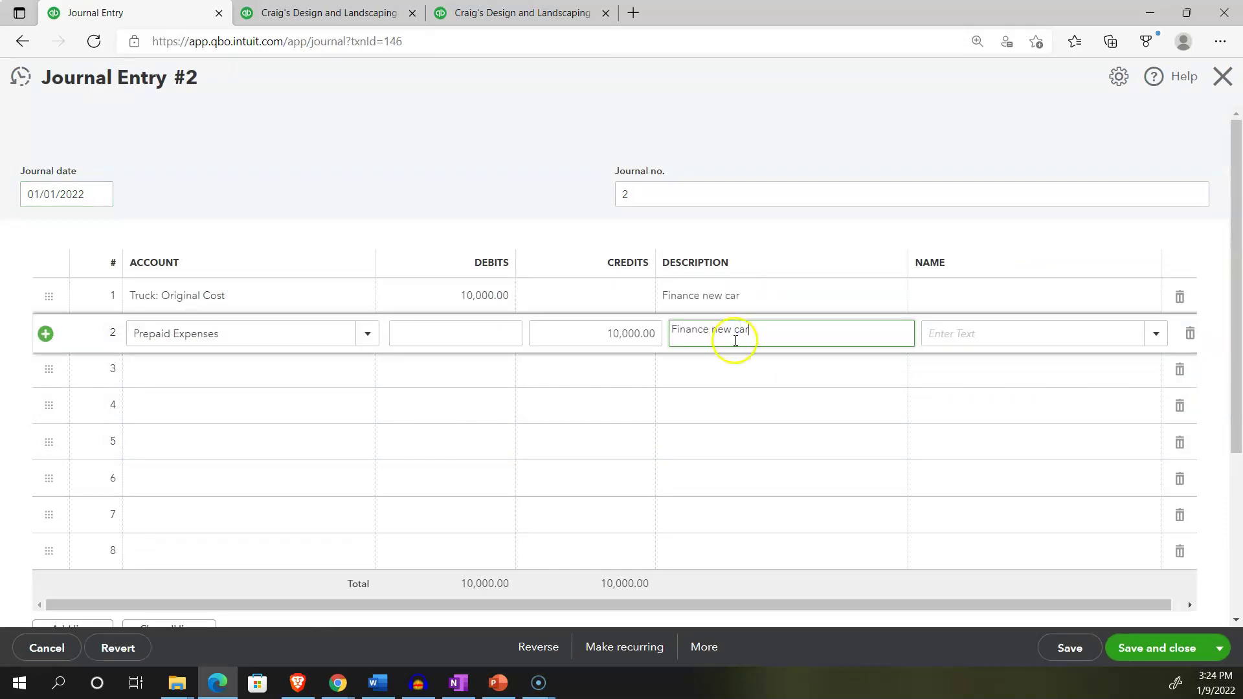
click(1152, 650)
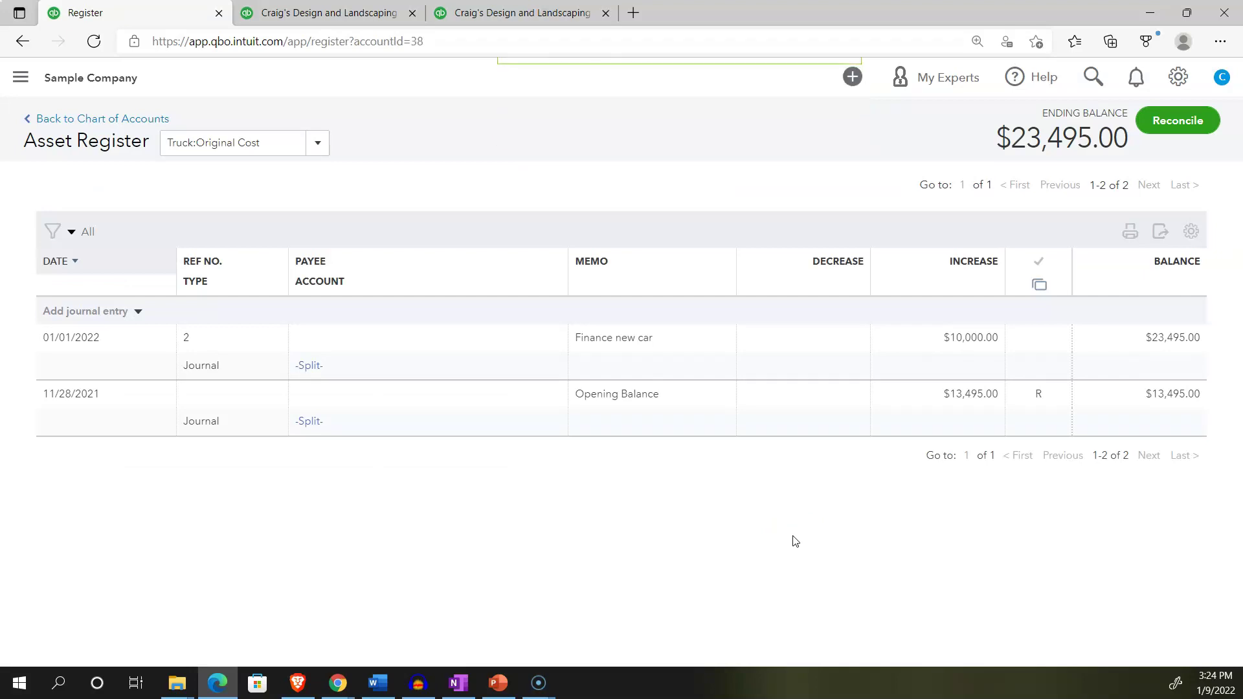
Step: Drill into the Truck:Original Cost balance on the trial balance and view the "Finance new car" journal entry behind it
click(515, 13)
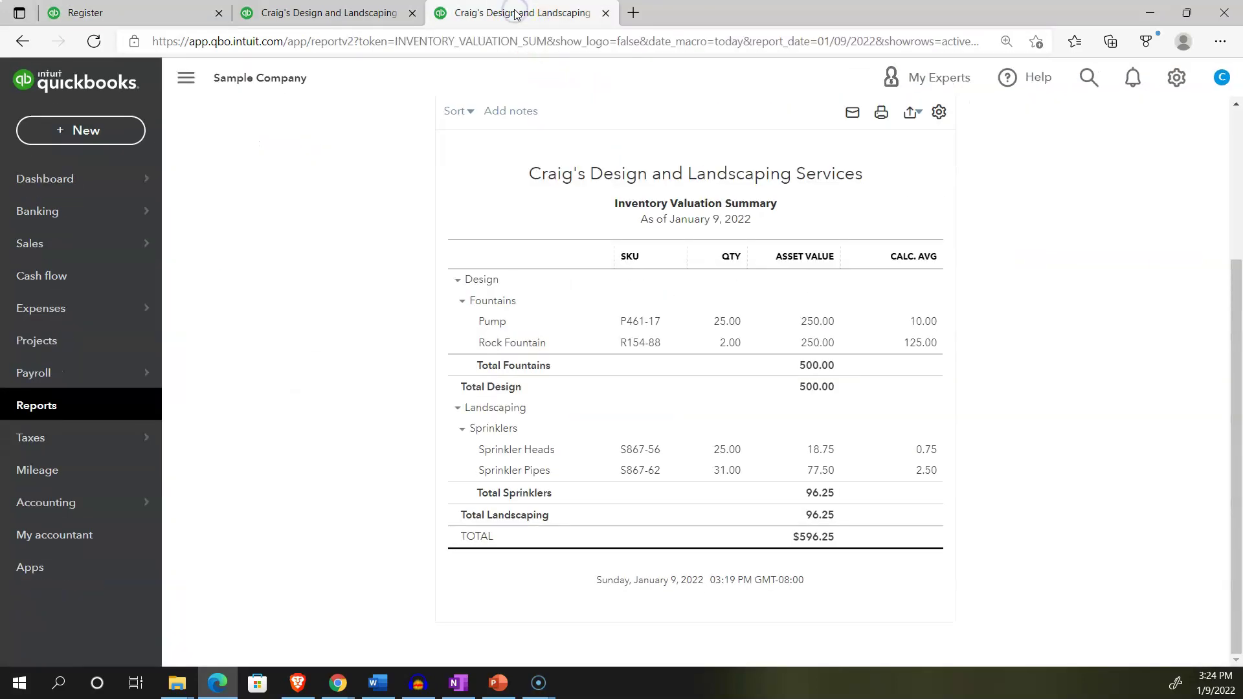
click(327, 12)
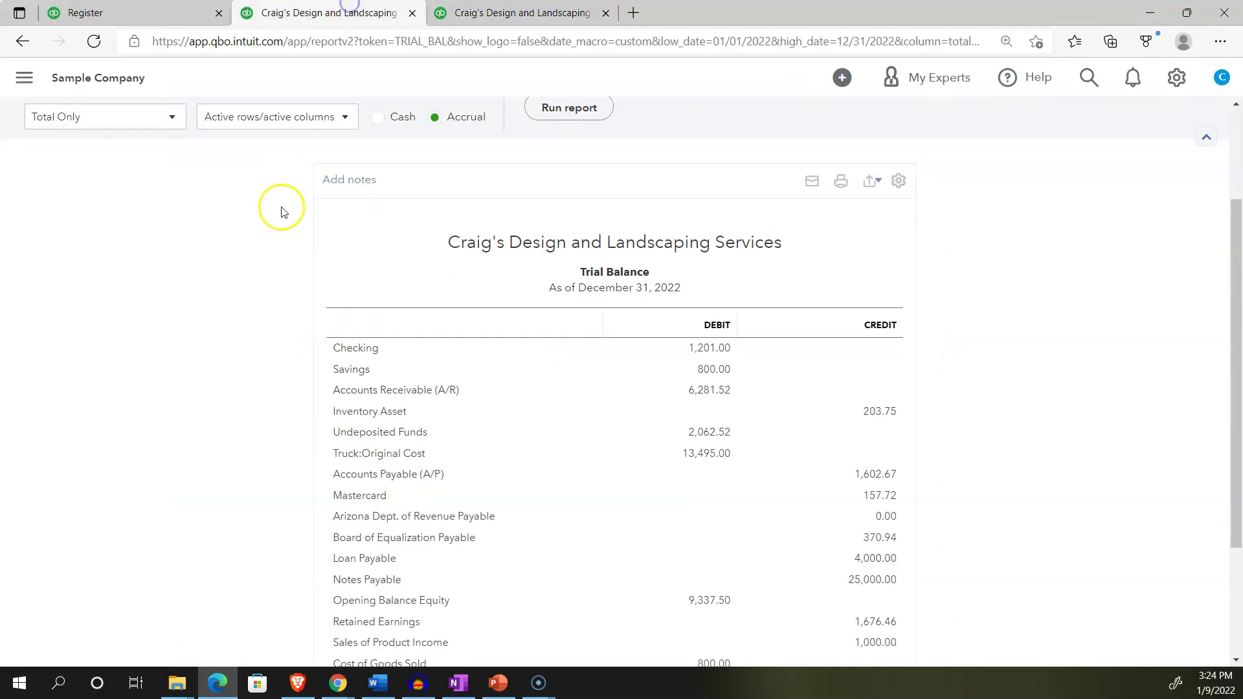
key(ctrl+plus)
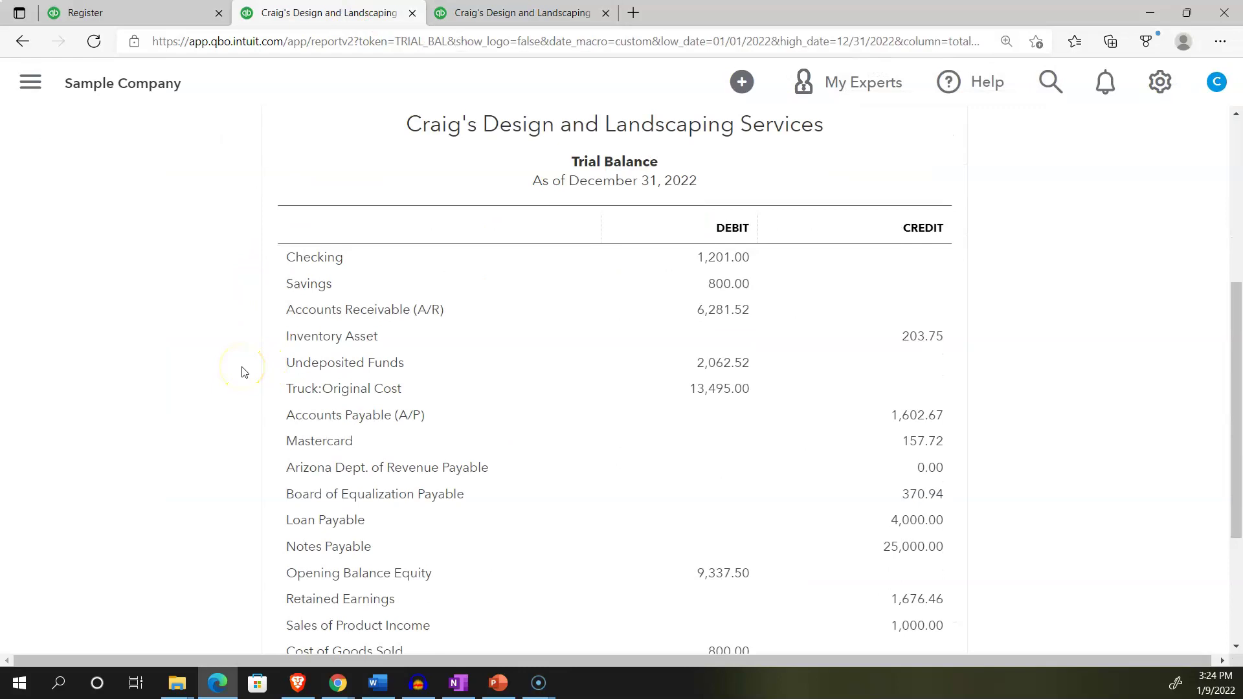
click(712, 391)
scroll(710, 394, down, 3)
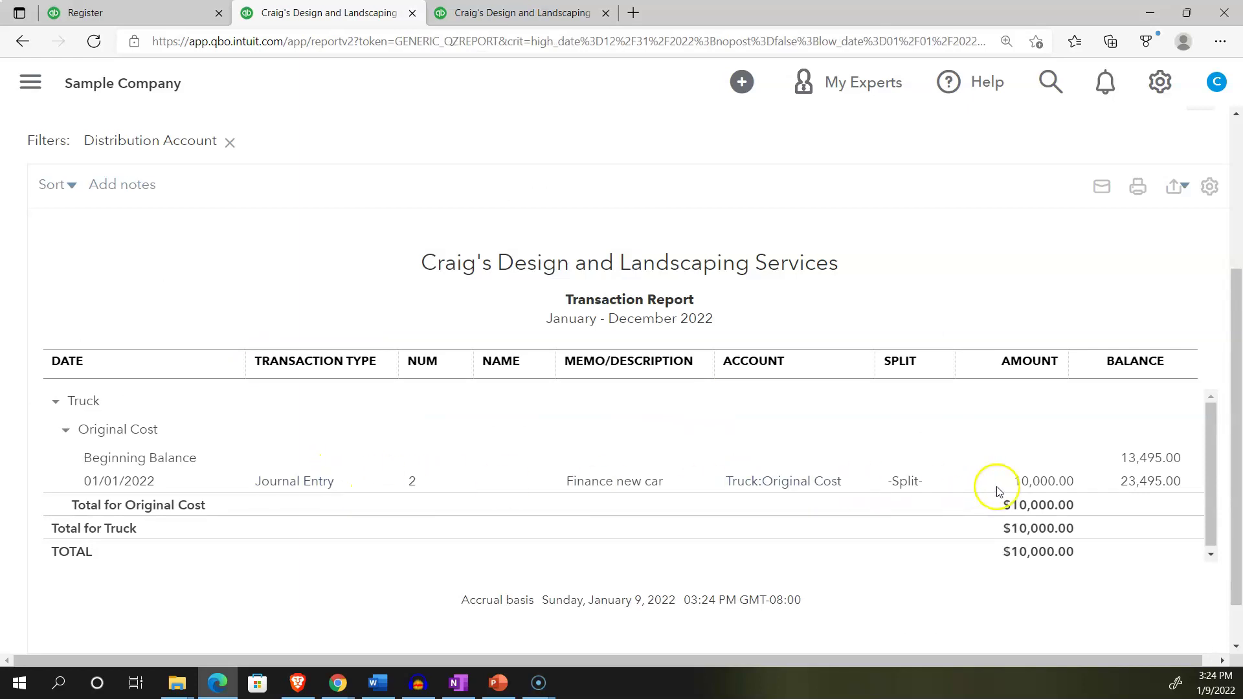
click(1028, 484)
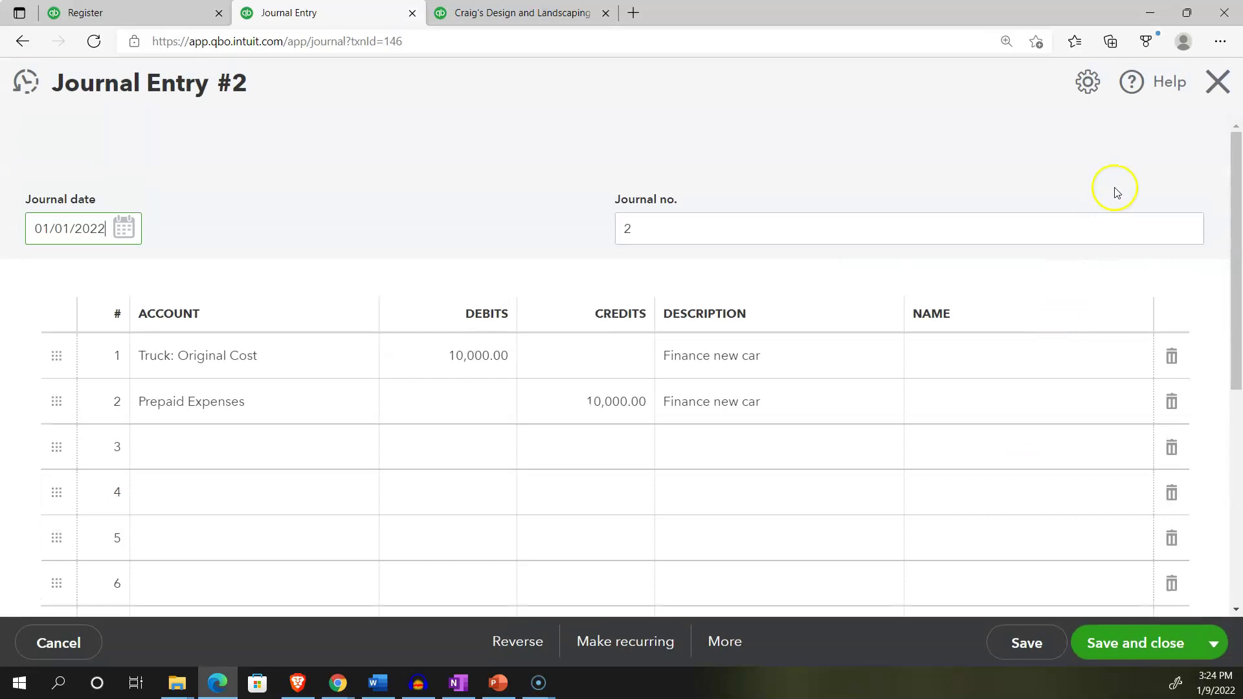
click(1208, 89)
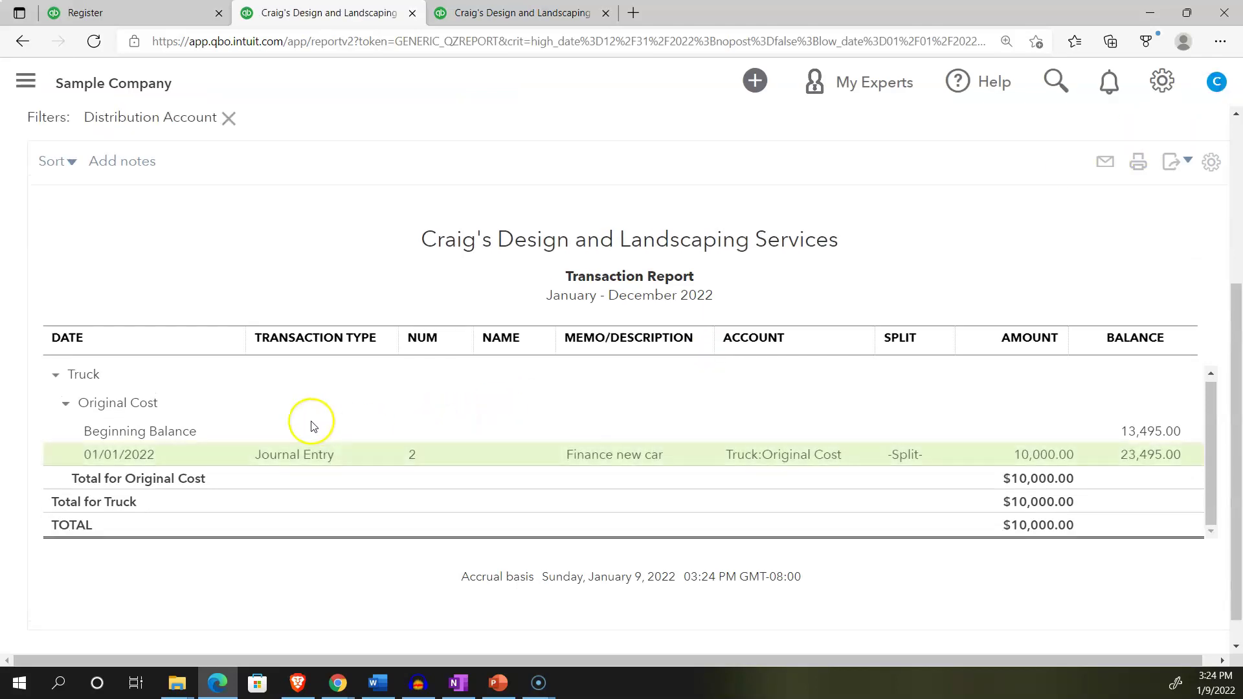
Step: Go back to the trial balance, check the Loan Payable transaction detail for the entry, and return to the report
click(148, 188)
scroll(605, 458, down, 5)
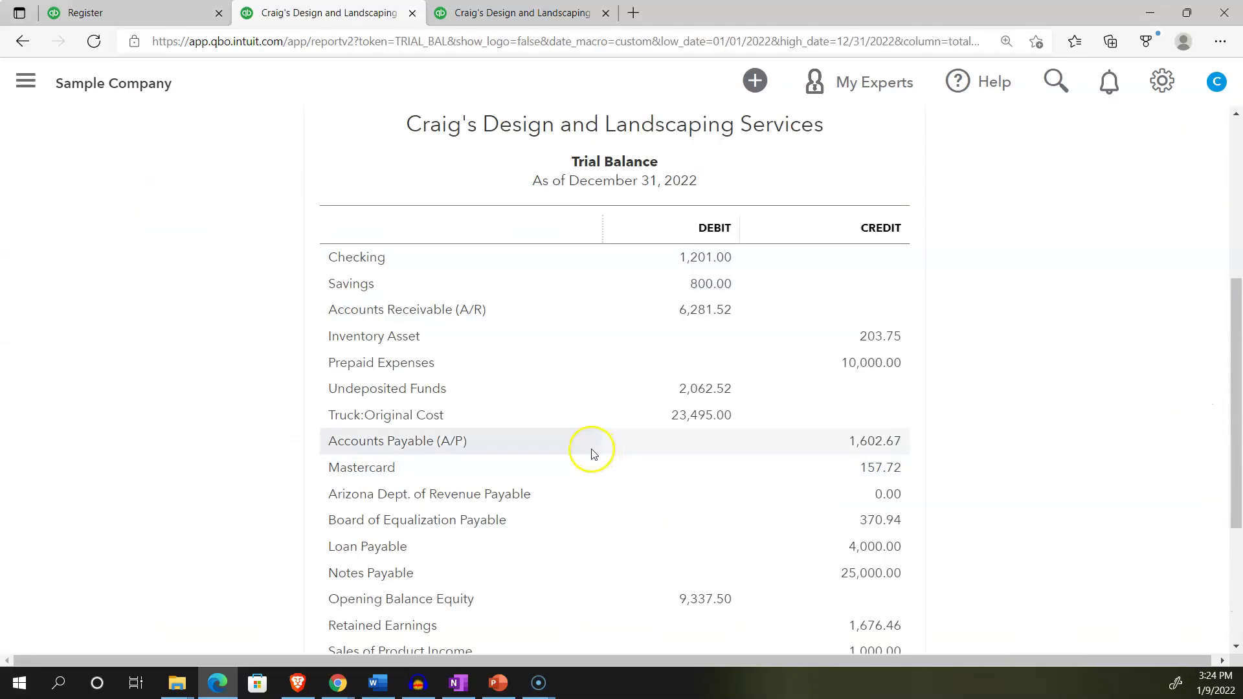
scroll(594, 453, down, 3)
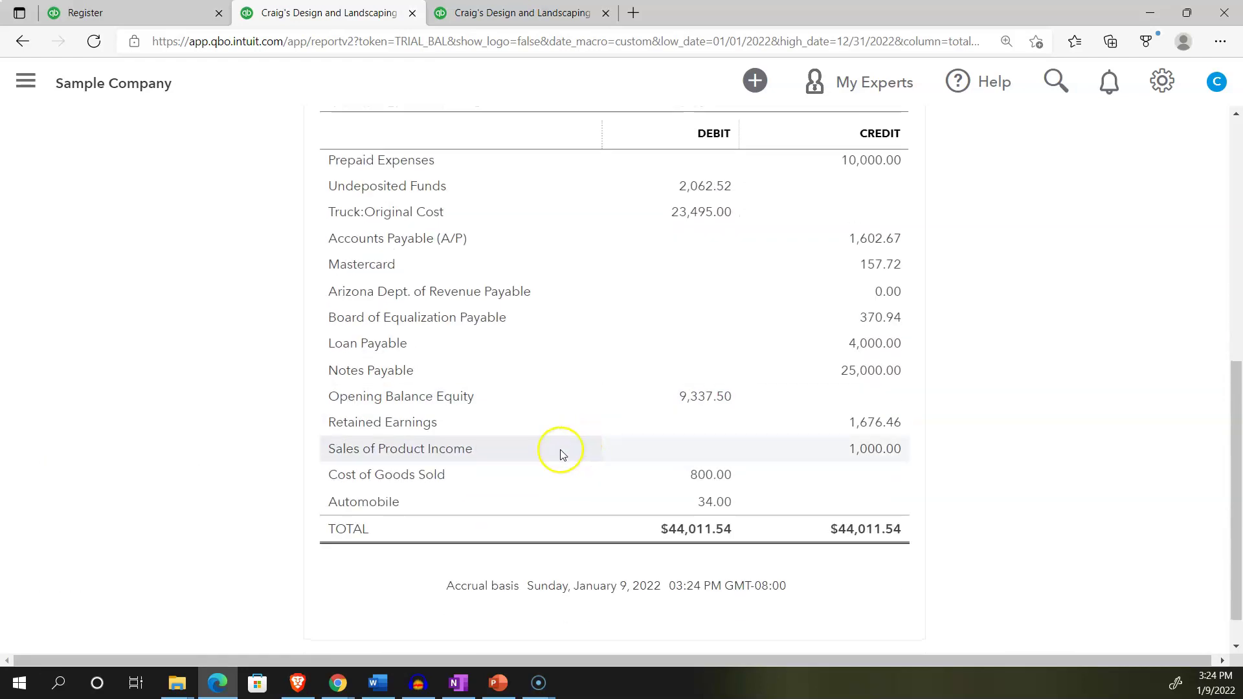
click(858, 346)
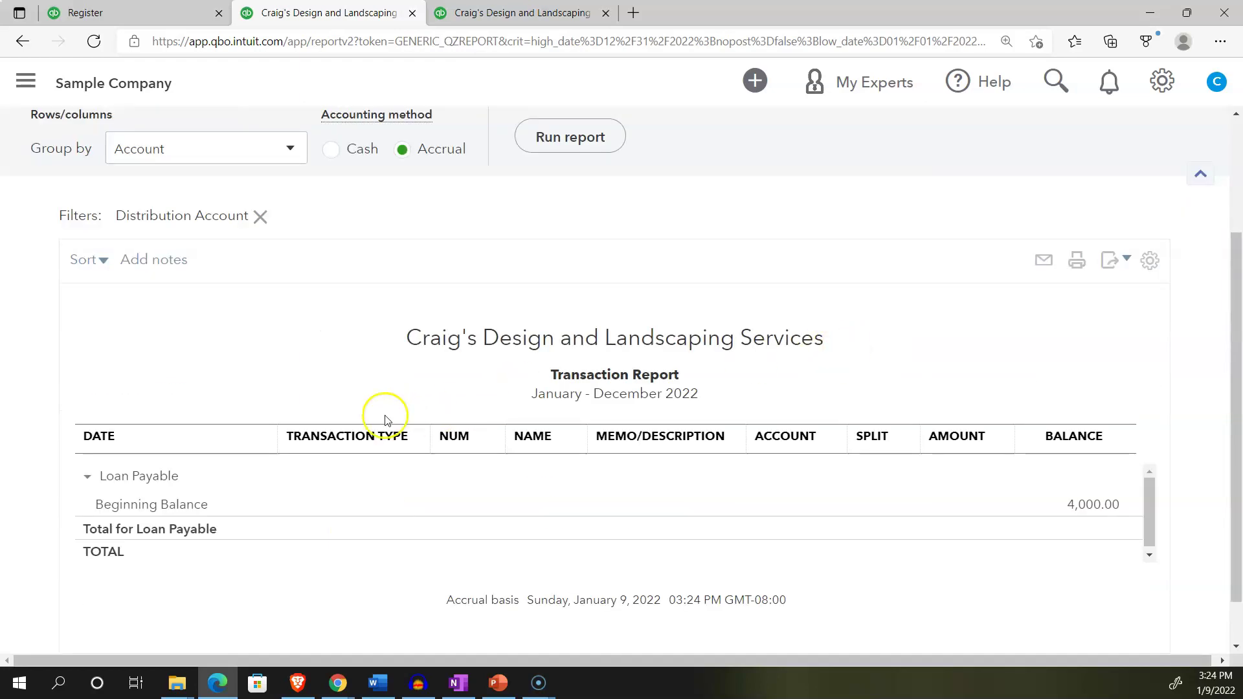
scroll(383, 414, up, 3)
click(144, 187)
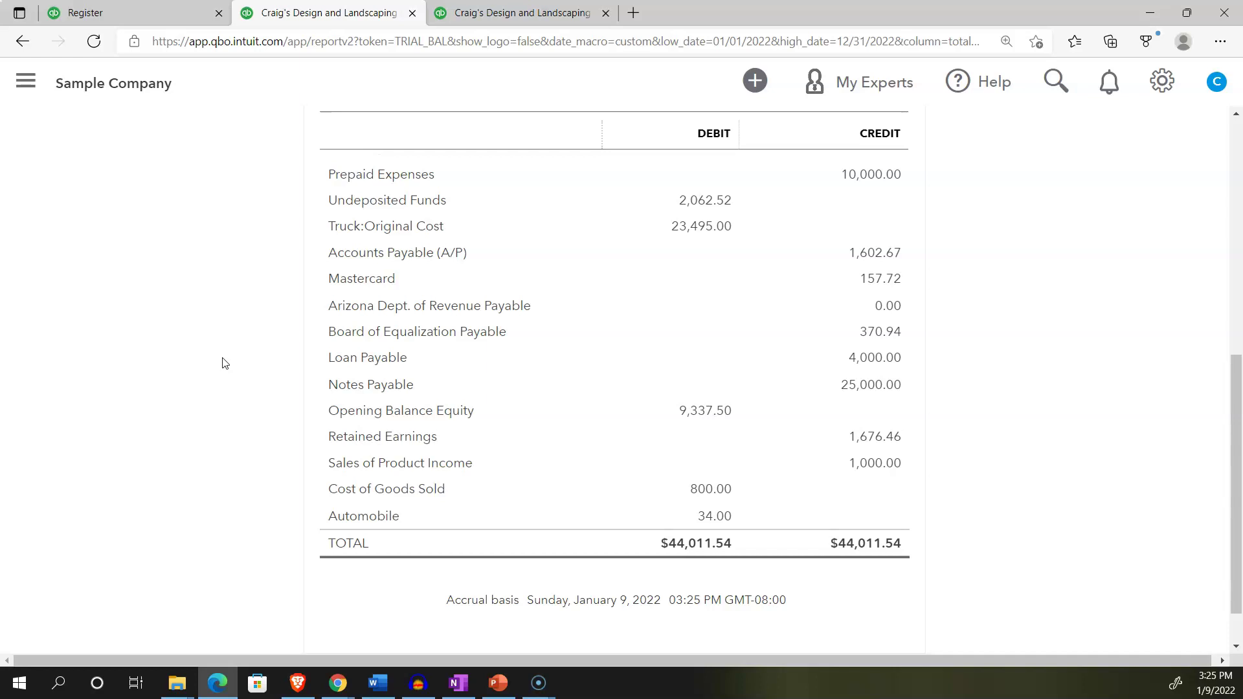
click(215, 353)
scroll(215, 352, up, 2)
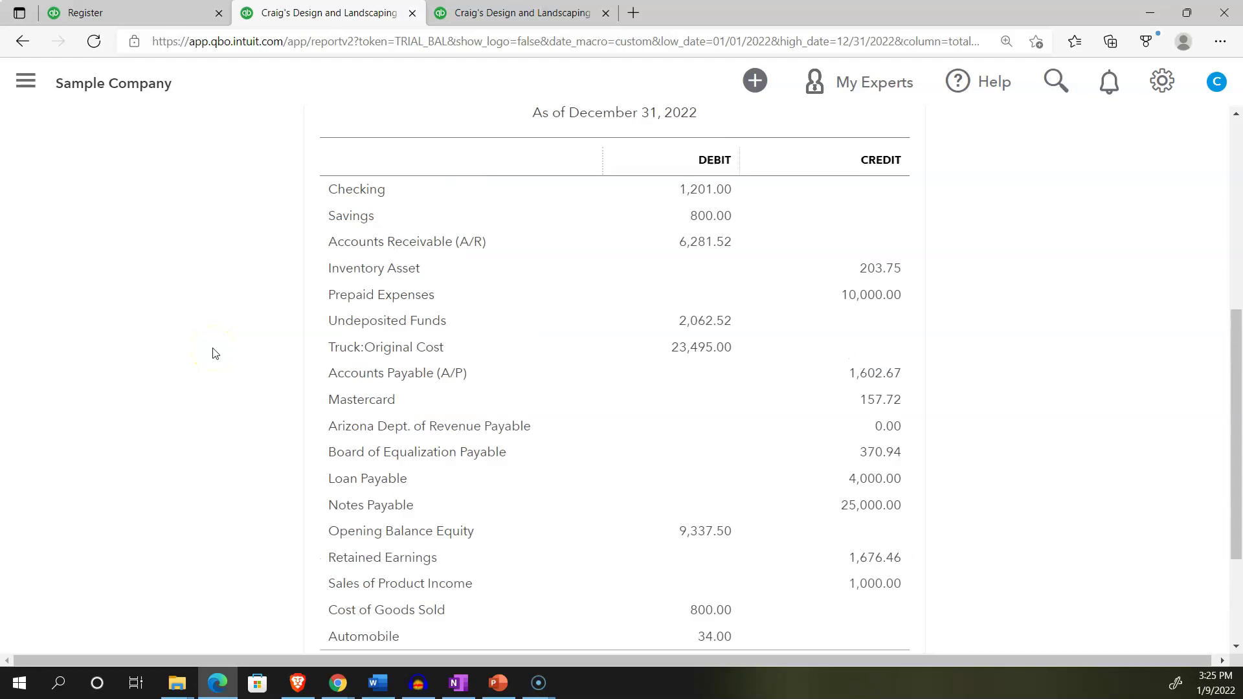
Step: Return to the Truck's Original Cost register and show the navigation pane
click(151, 11)
click(81, 66)
click(26, 81)
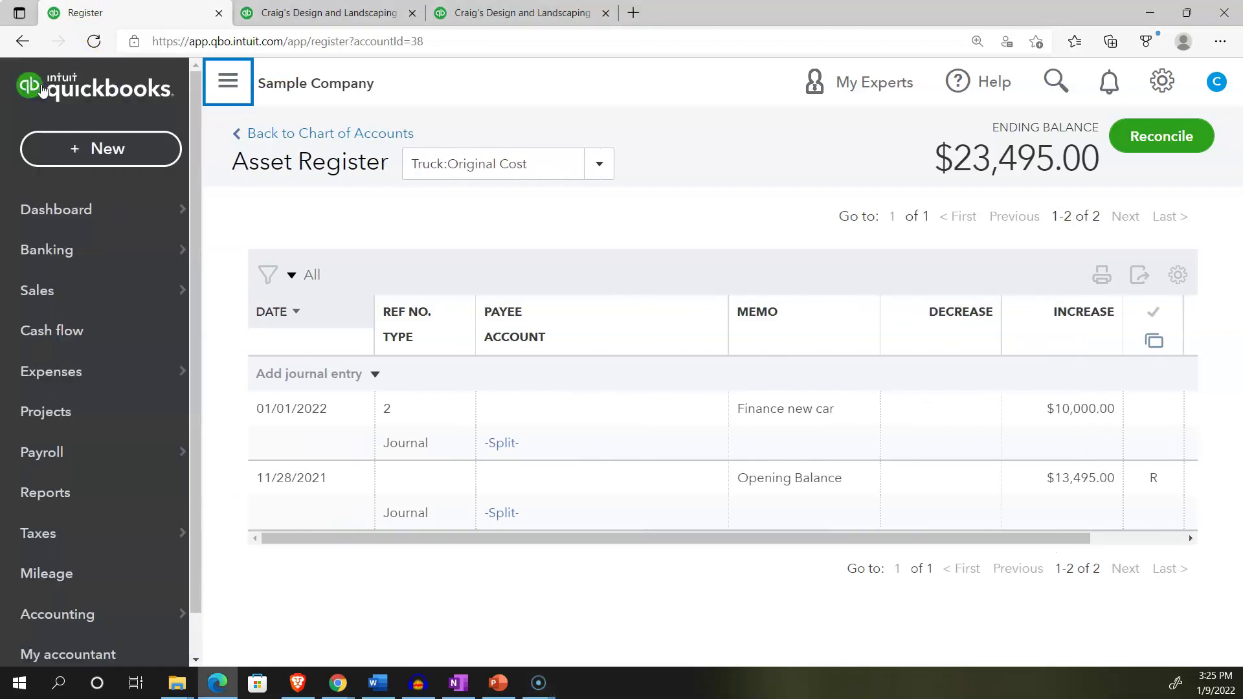
Step: Open a blank journal entry form, examine its number and line fields, and close it without entering anything
click(90, 149)
click(755, 346)
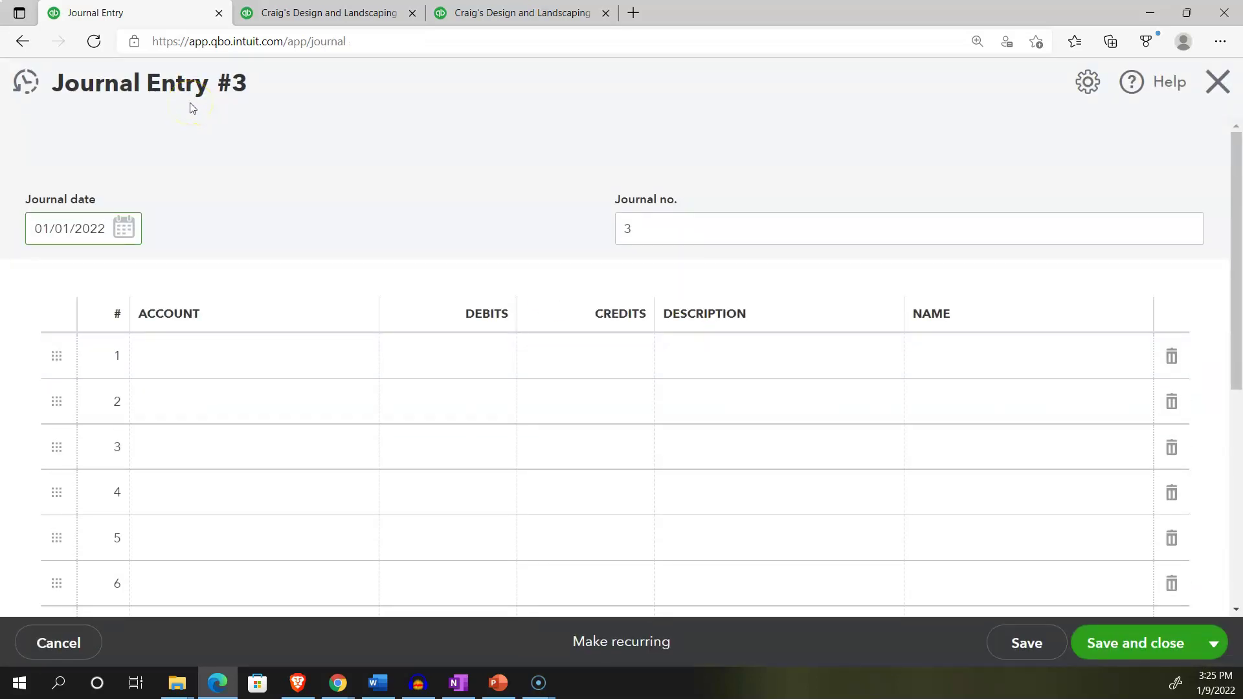
click(657, 233)
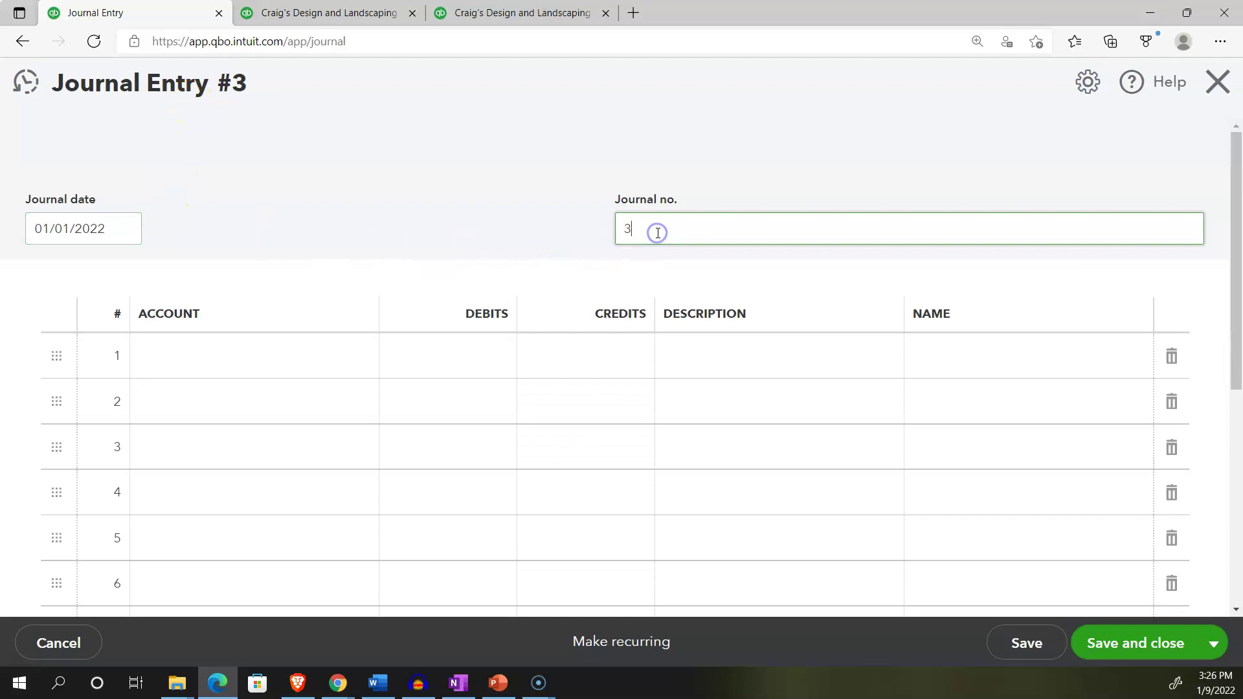
click(328, 352)
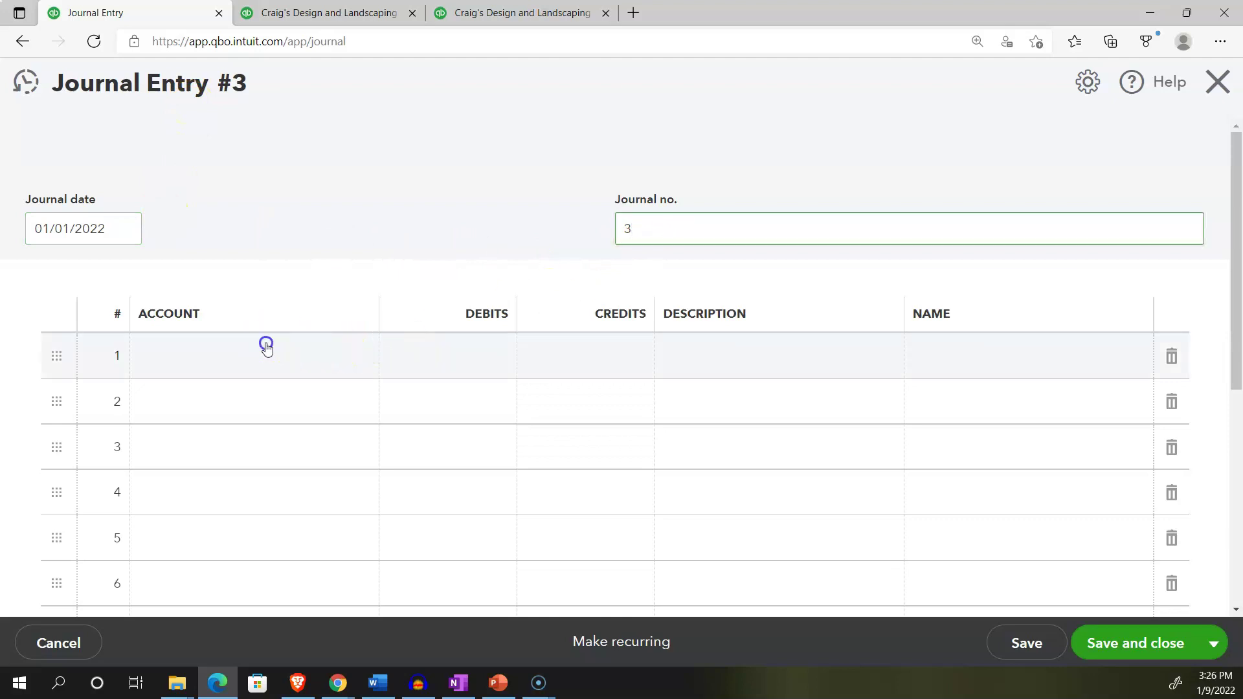
click(302, 352)
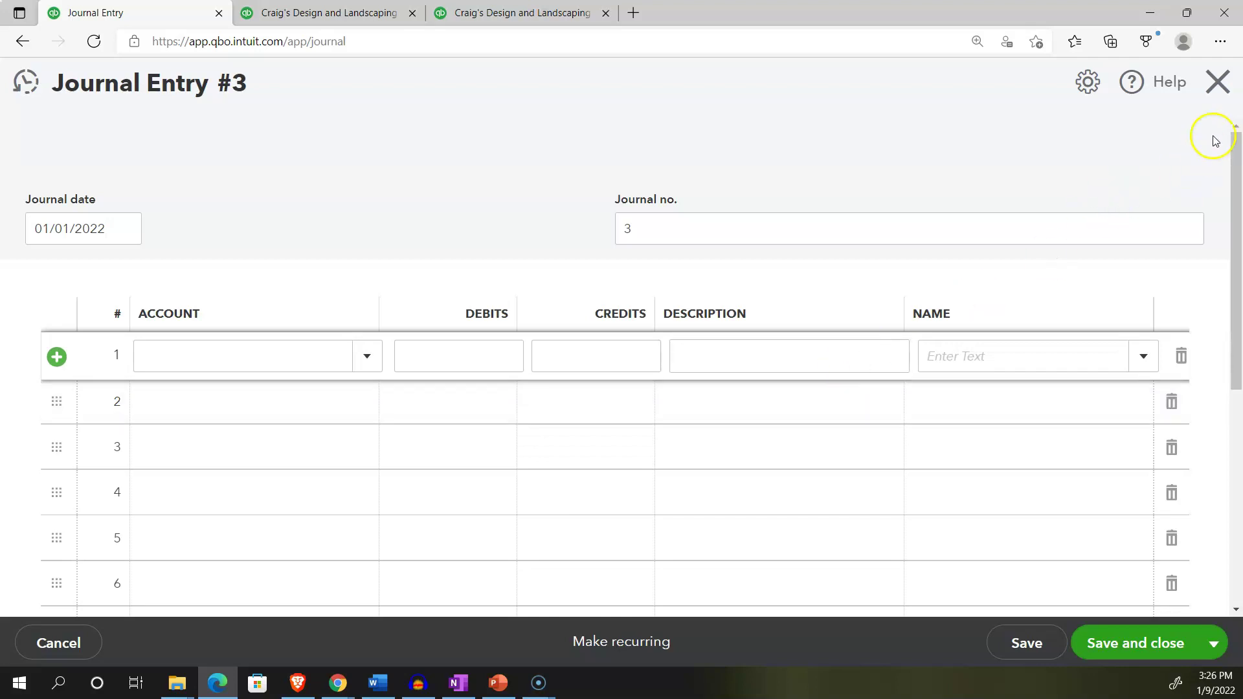
click(1218, 83)
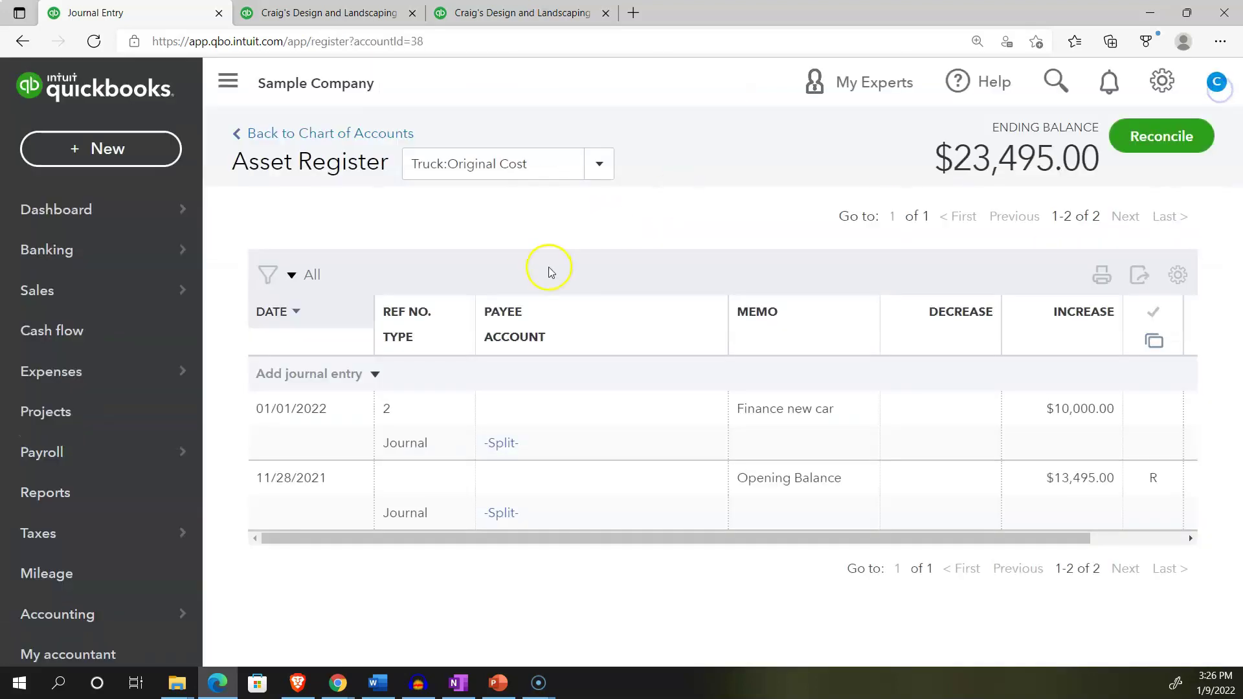
Step: Review the list of transaction types that can be created and choose Journal entry
click(117, 158)
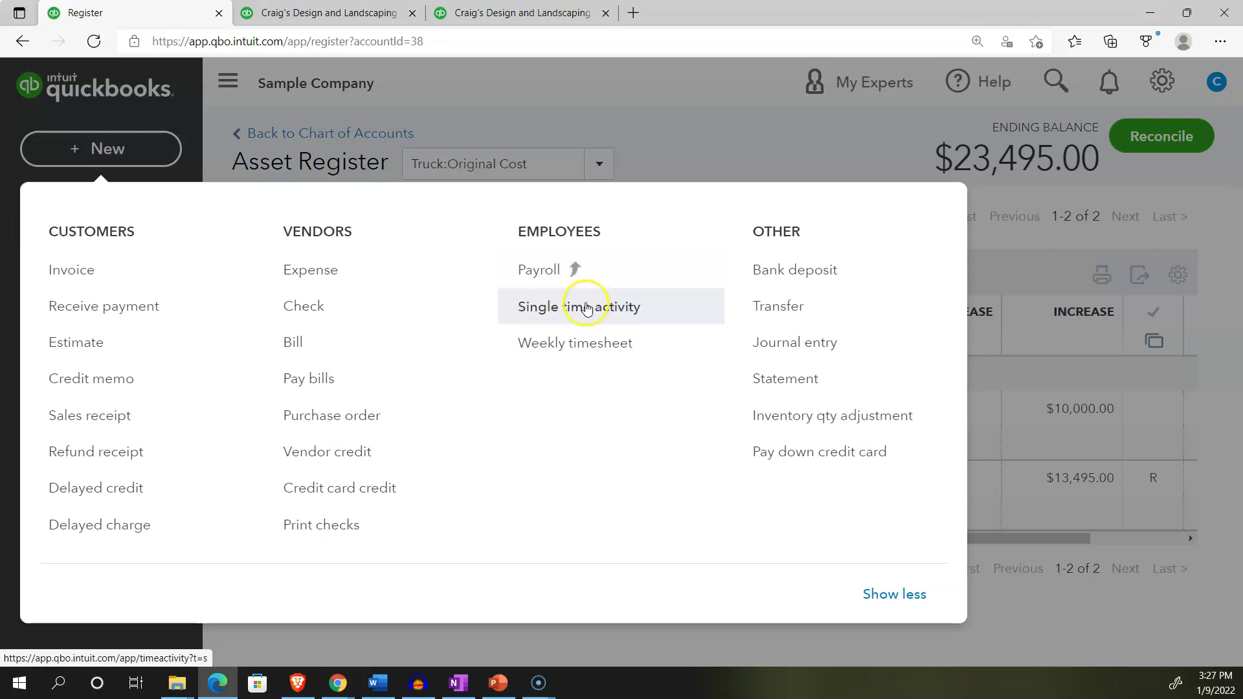
click(857, 343)
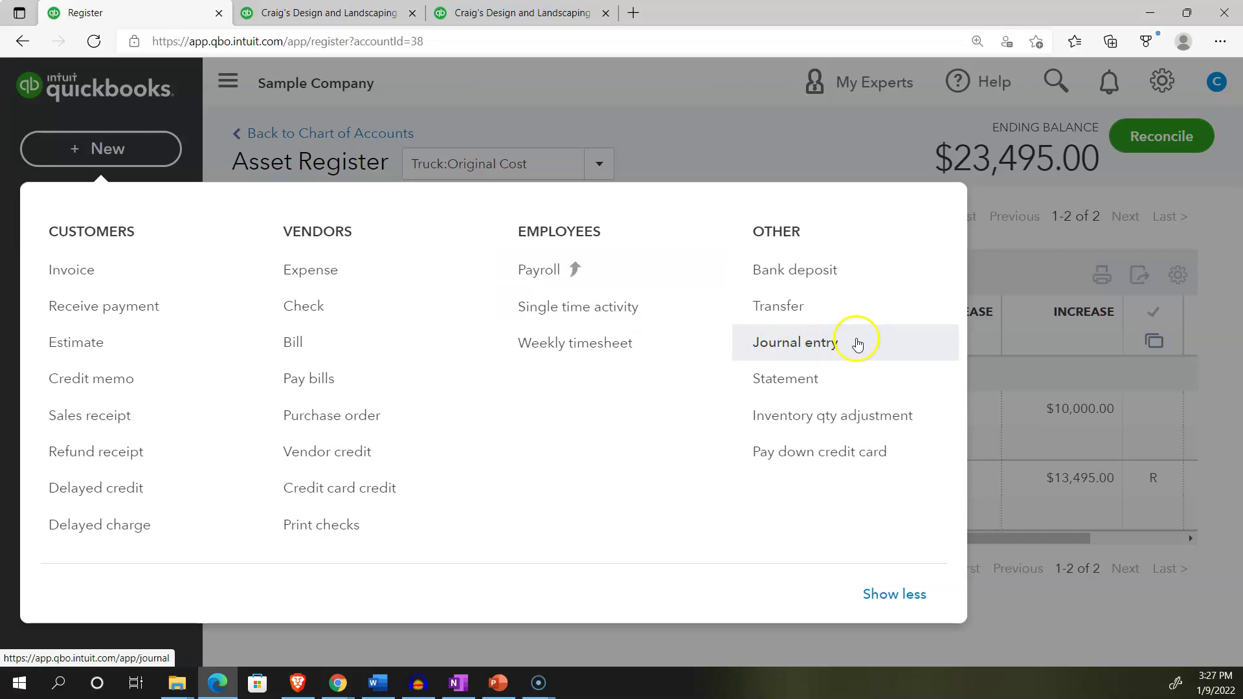